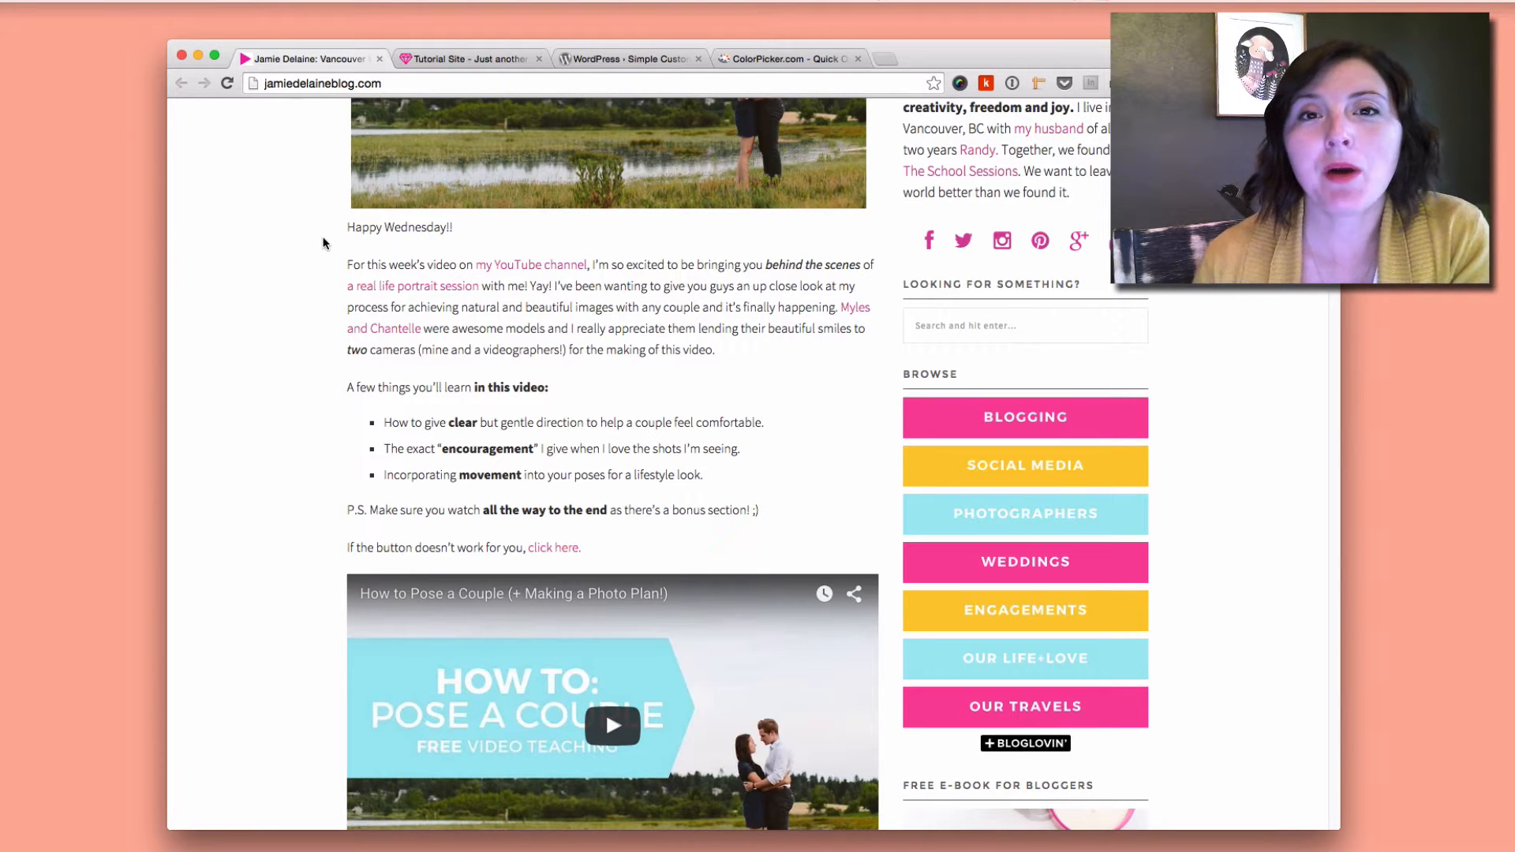
scroll(605, 636, down, 2)
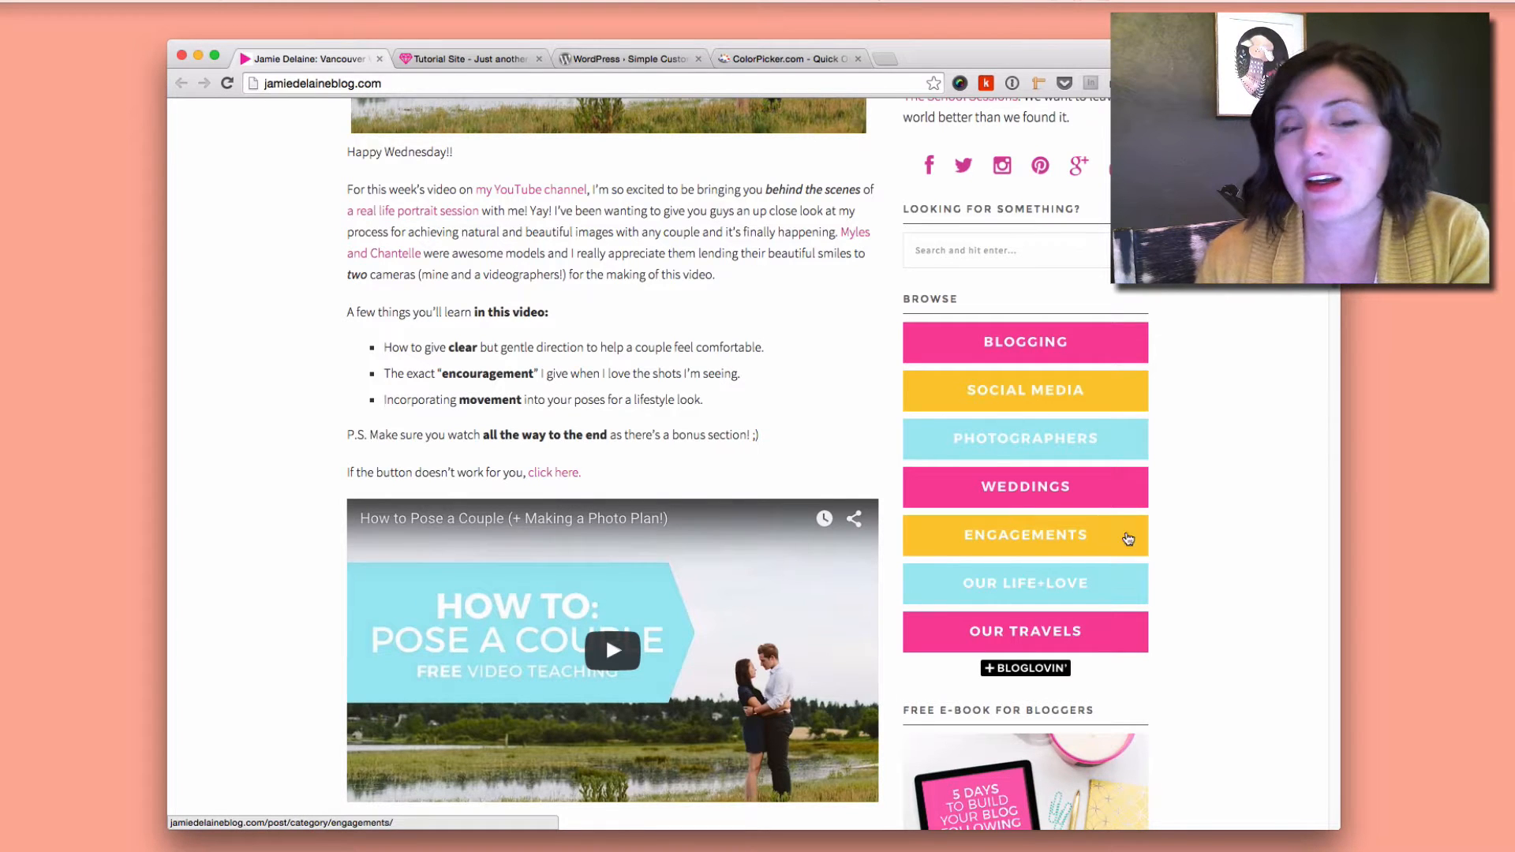
Switch to the Tutorial Site and open its admin dashboard from the admin bar
click(418, 61)
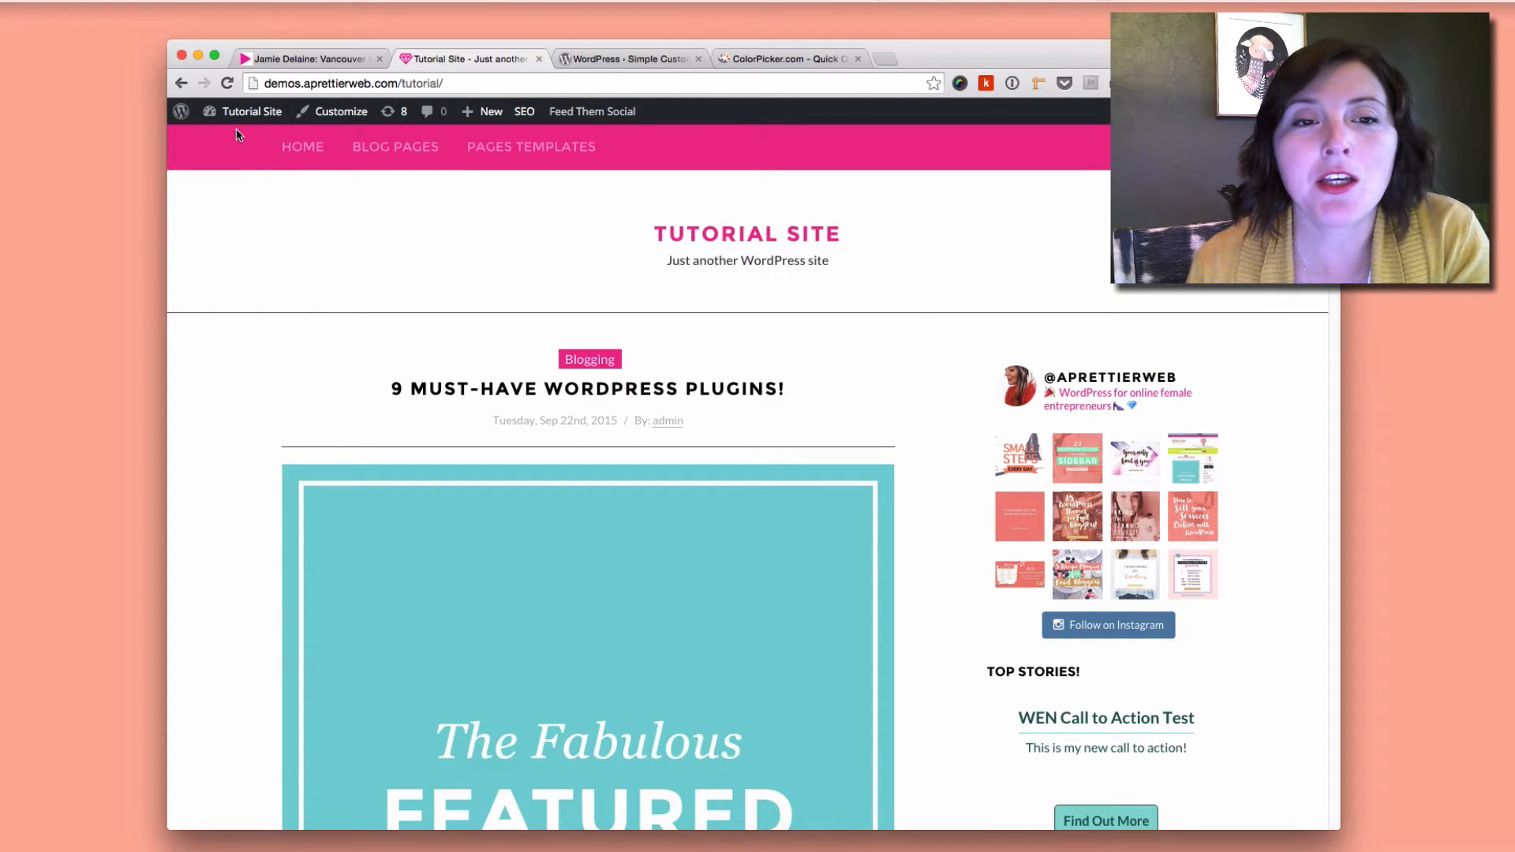
mouse_move(245, 112)
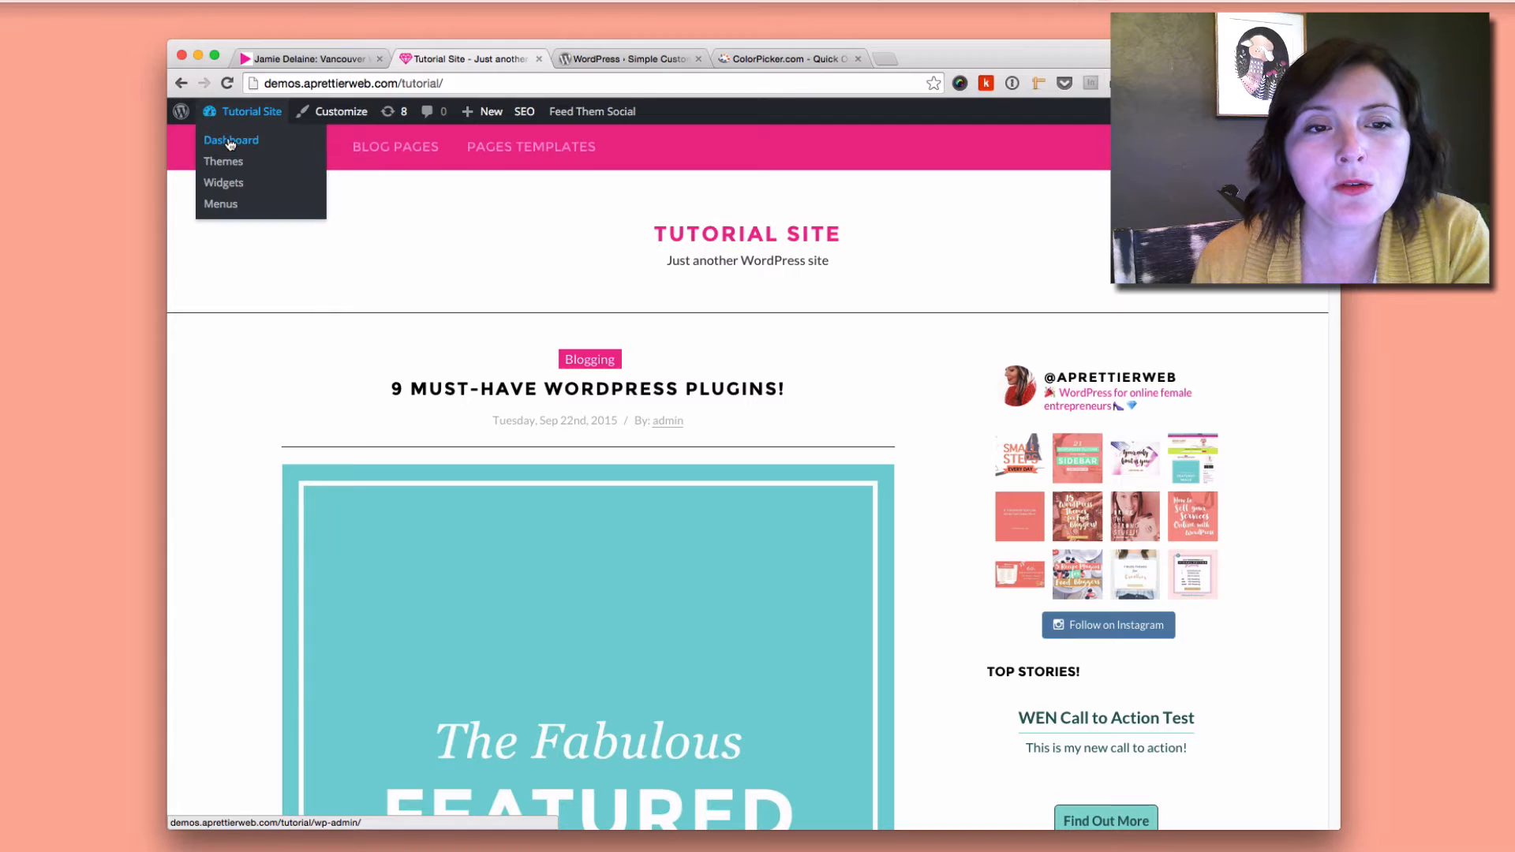
click(230, 142)
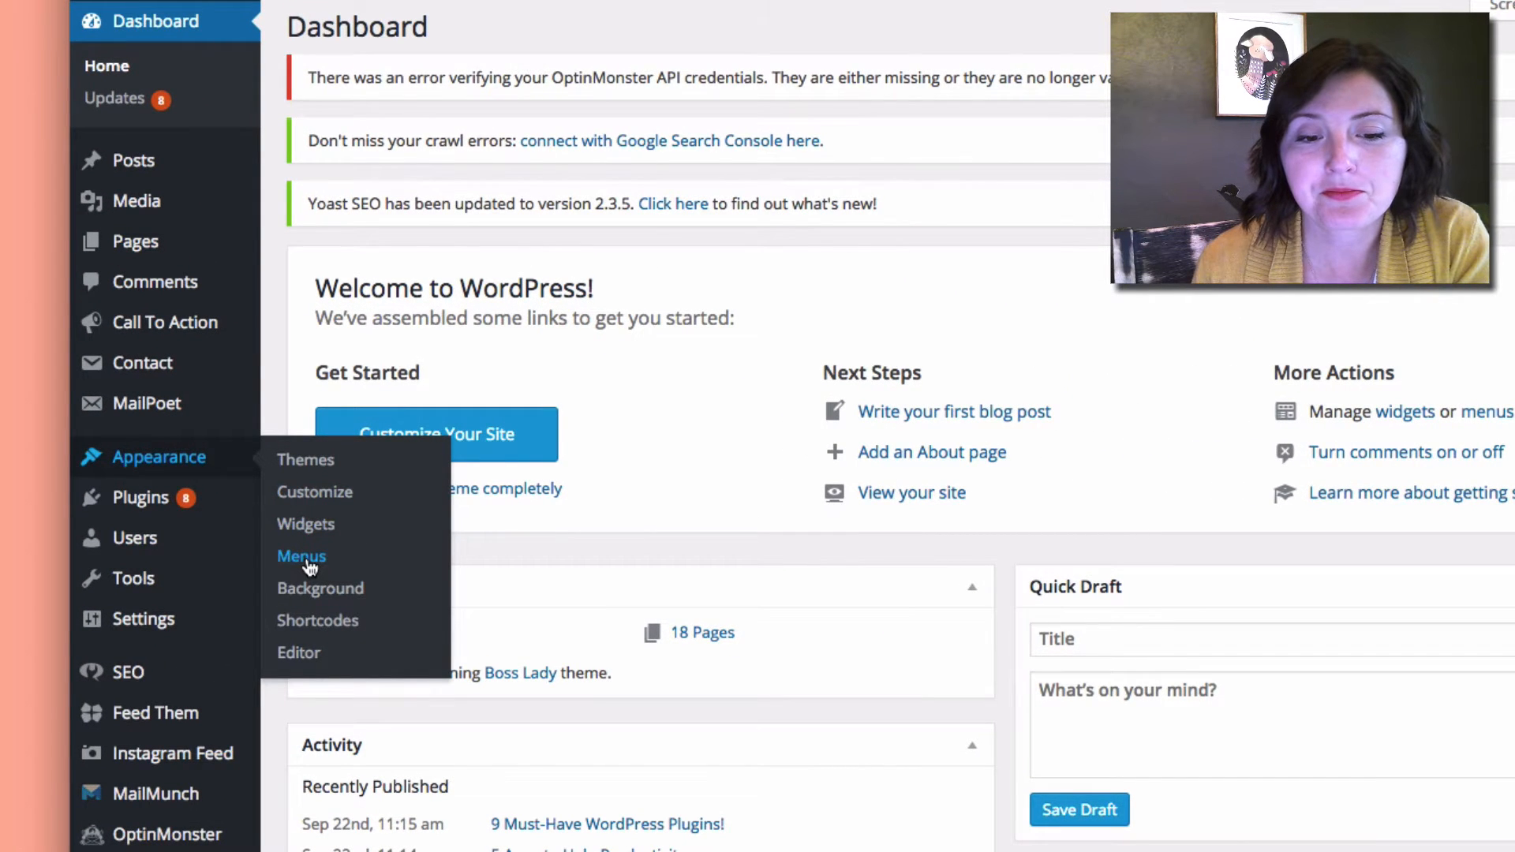
Create a new menu named 'Sidebar Menu' from the Menus page
click(302, 557)
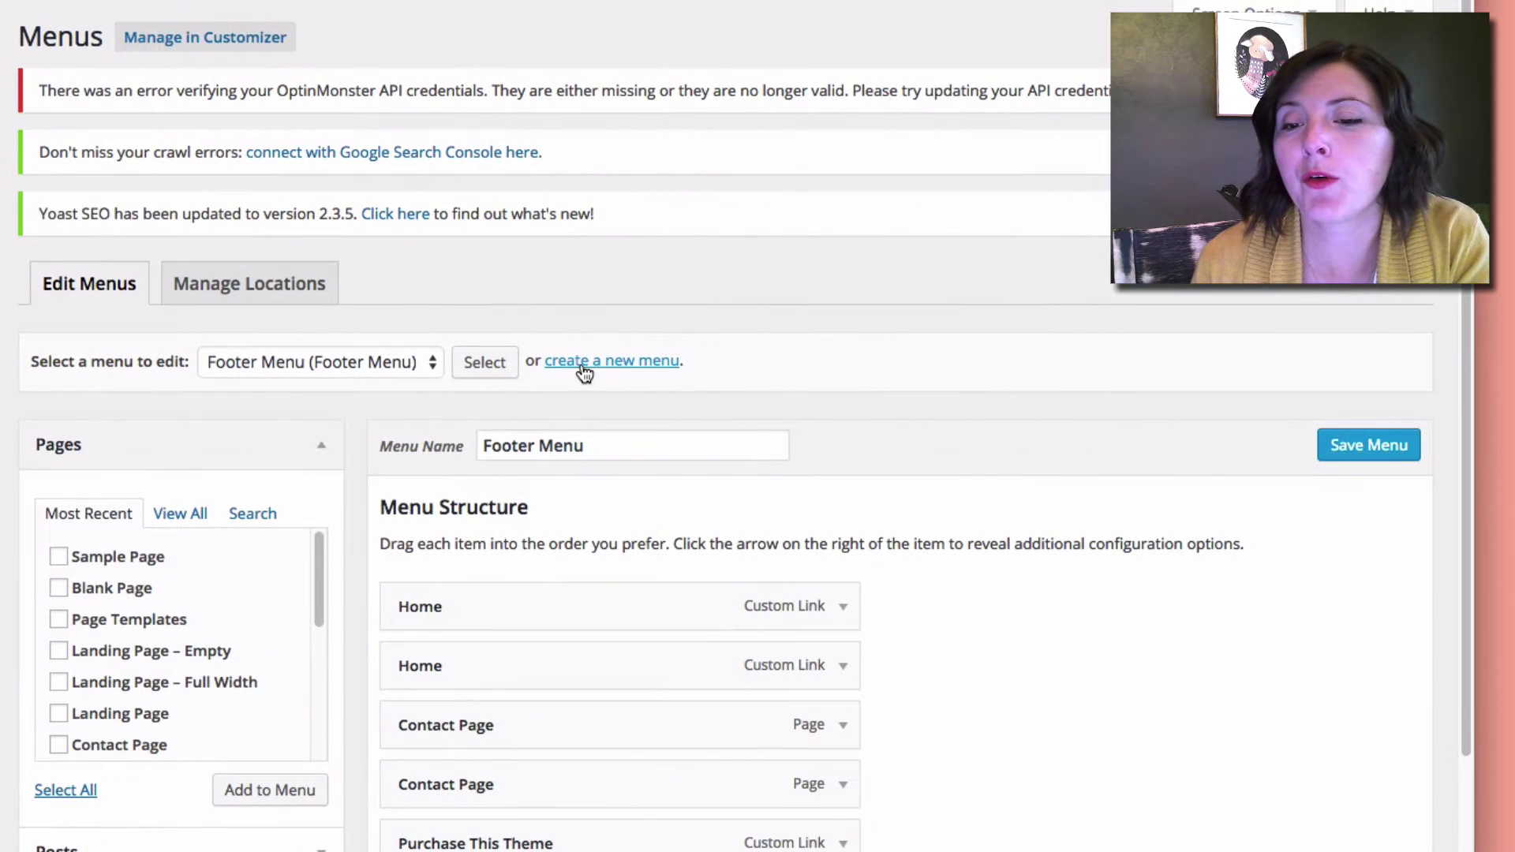
click(582, 369)
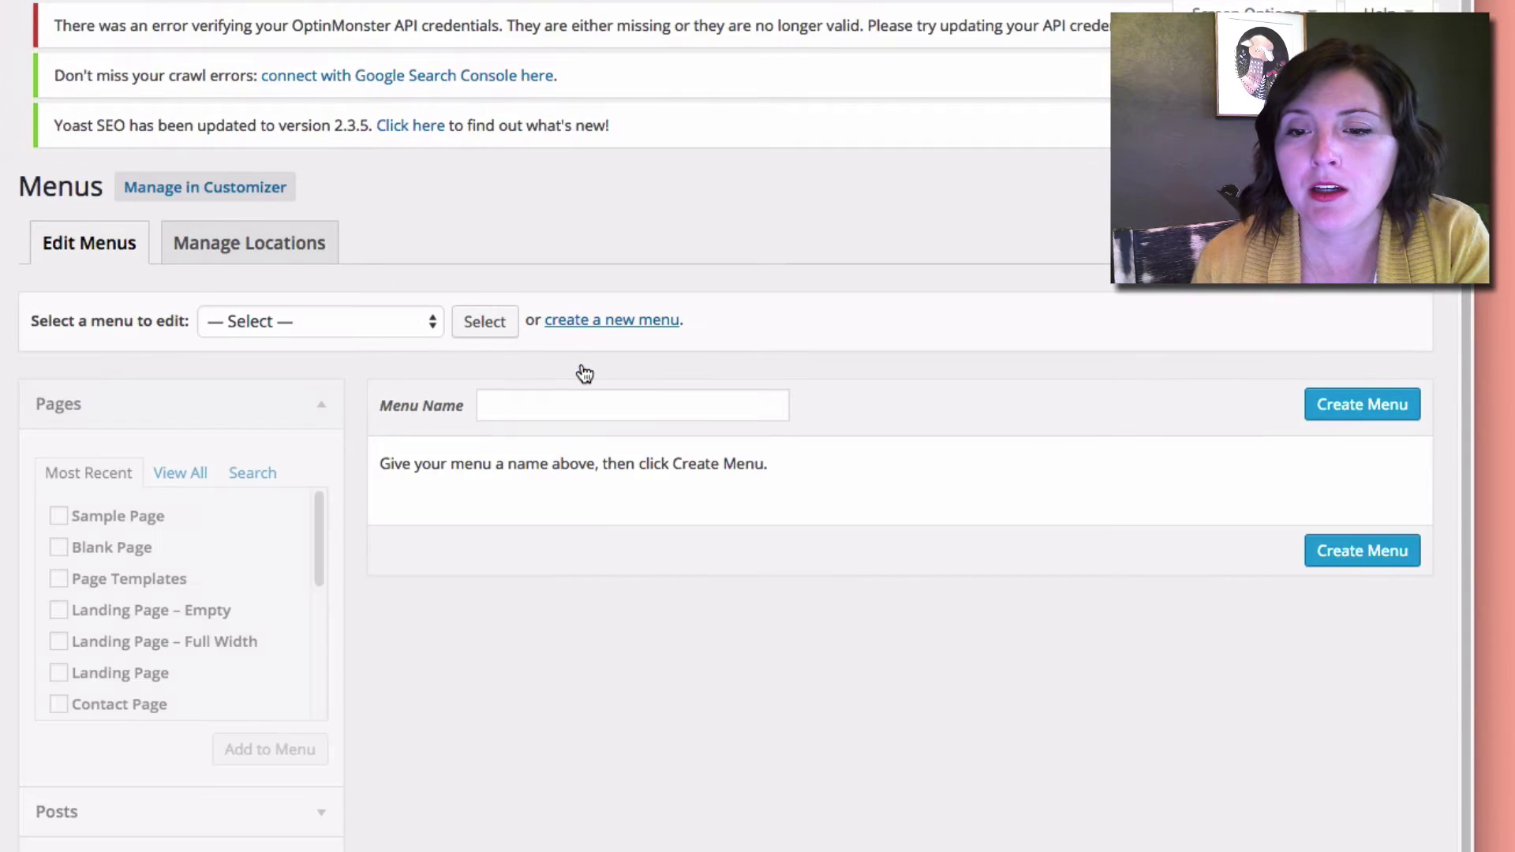
click(535, 446)
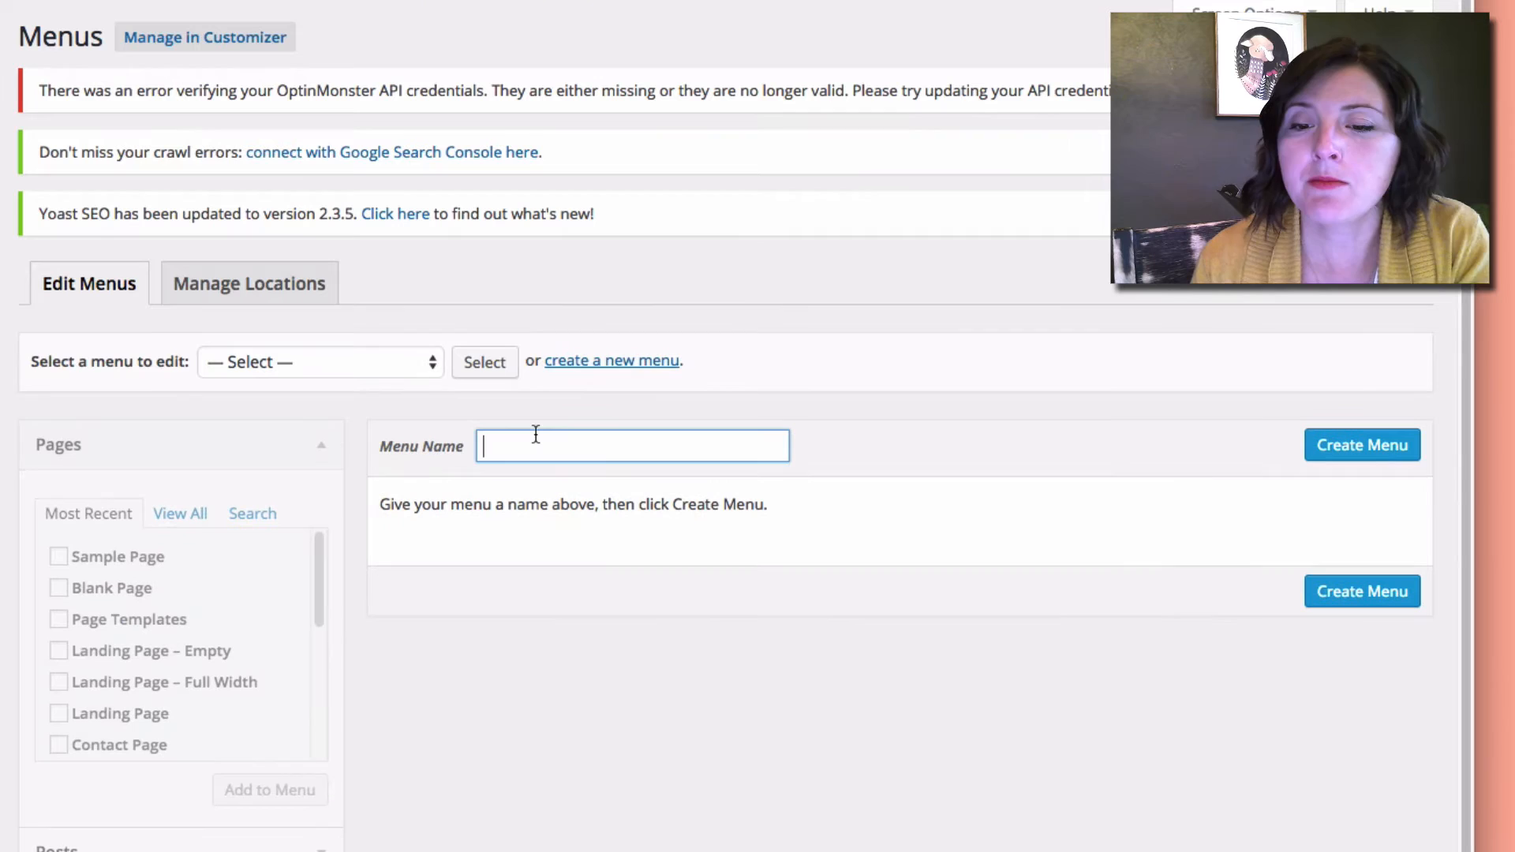
text(side)
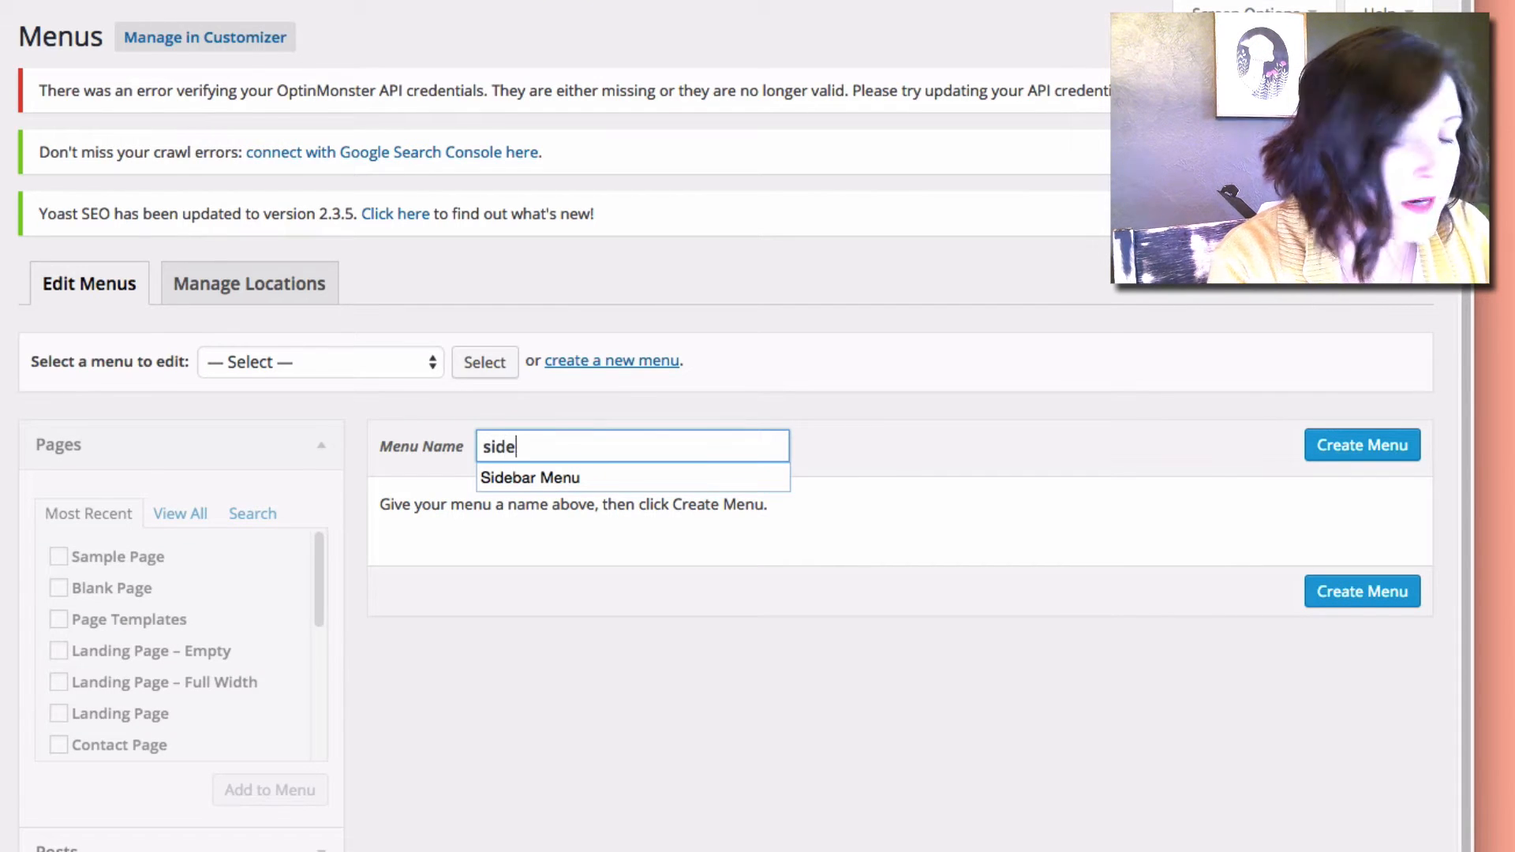
text(bar)
key(Down)
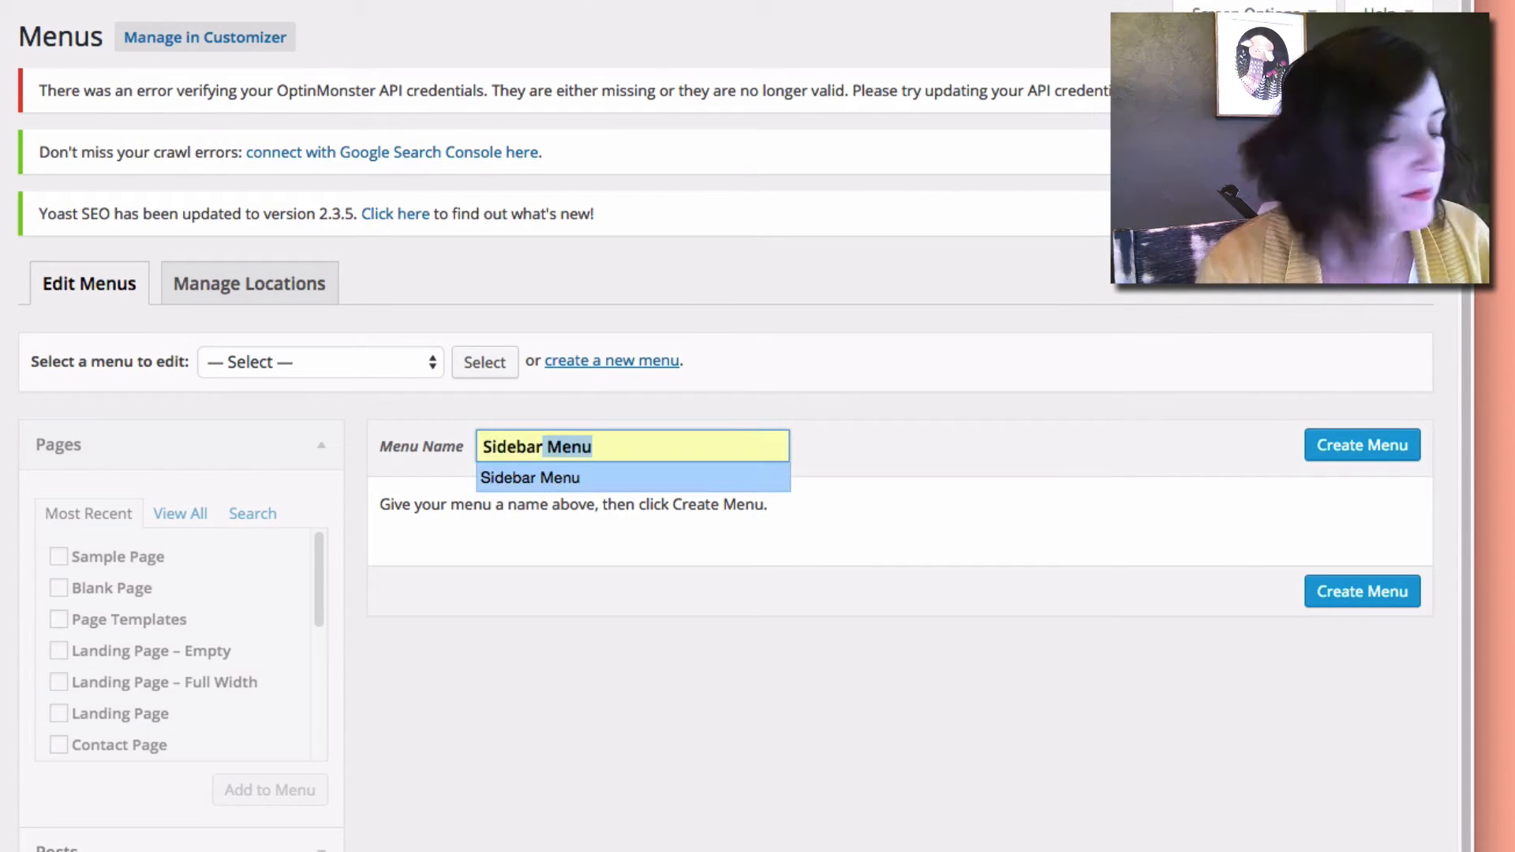
key(Tab)
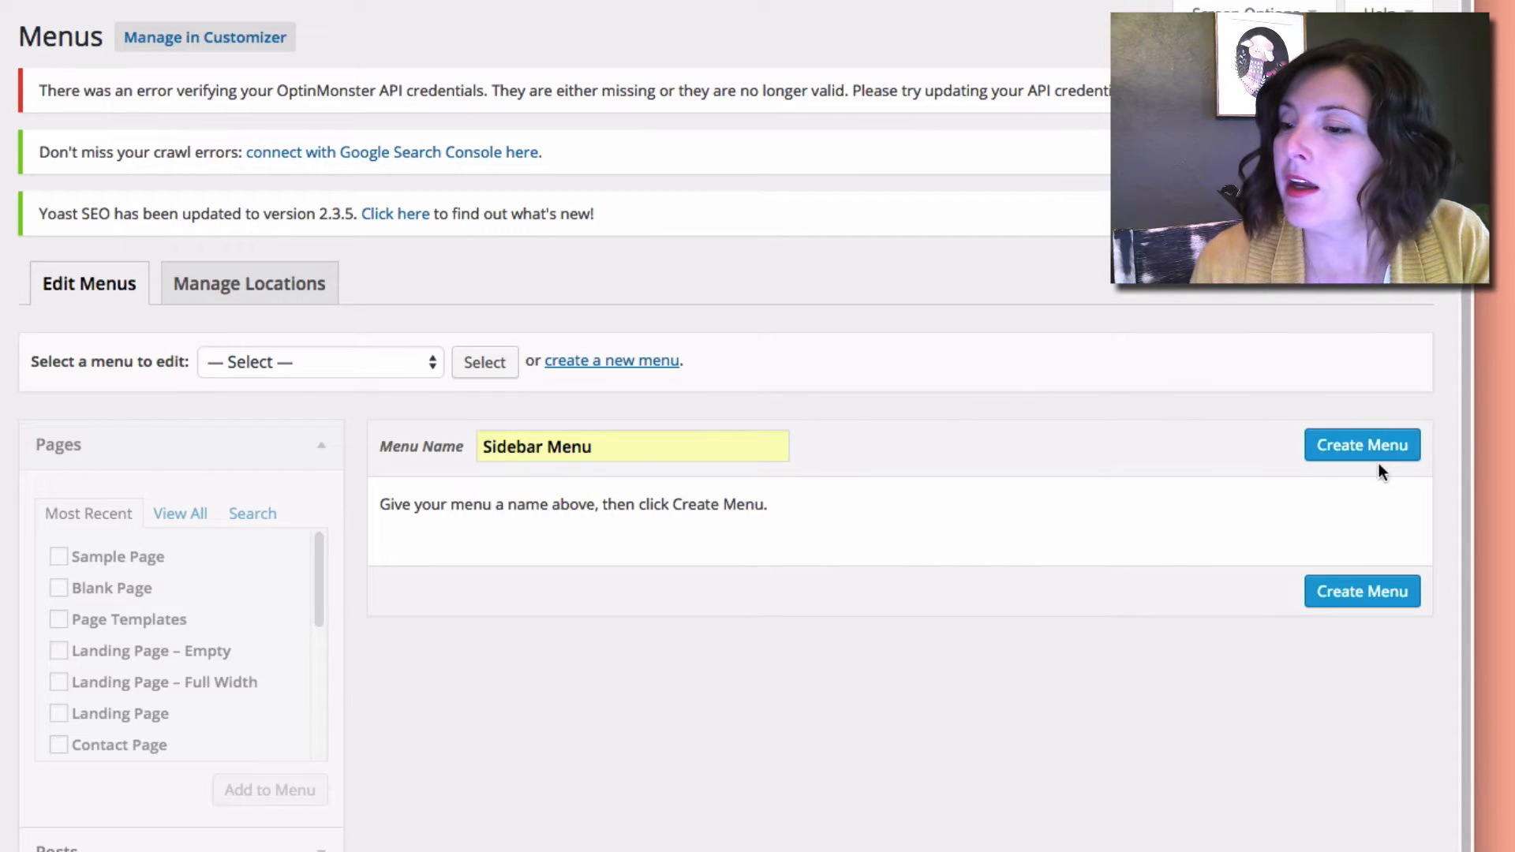
click(1353, 448)
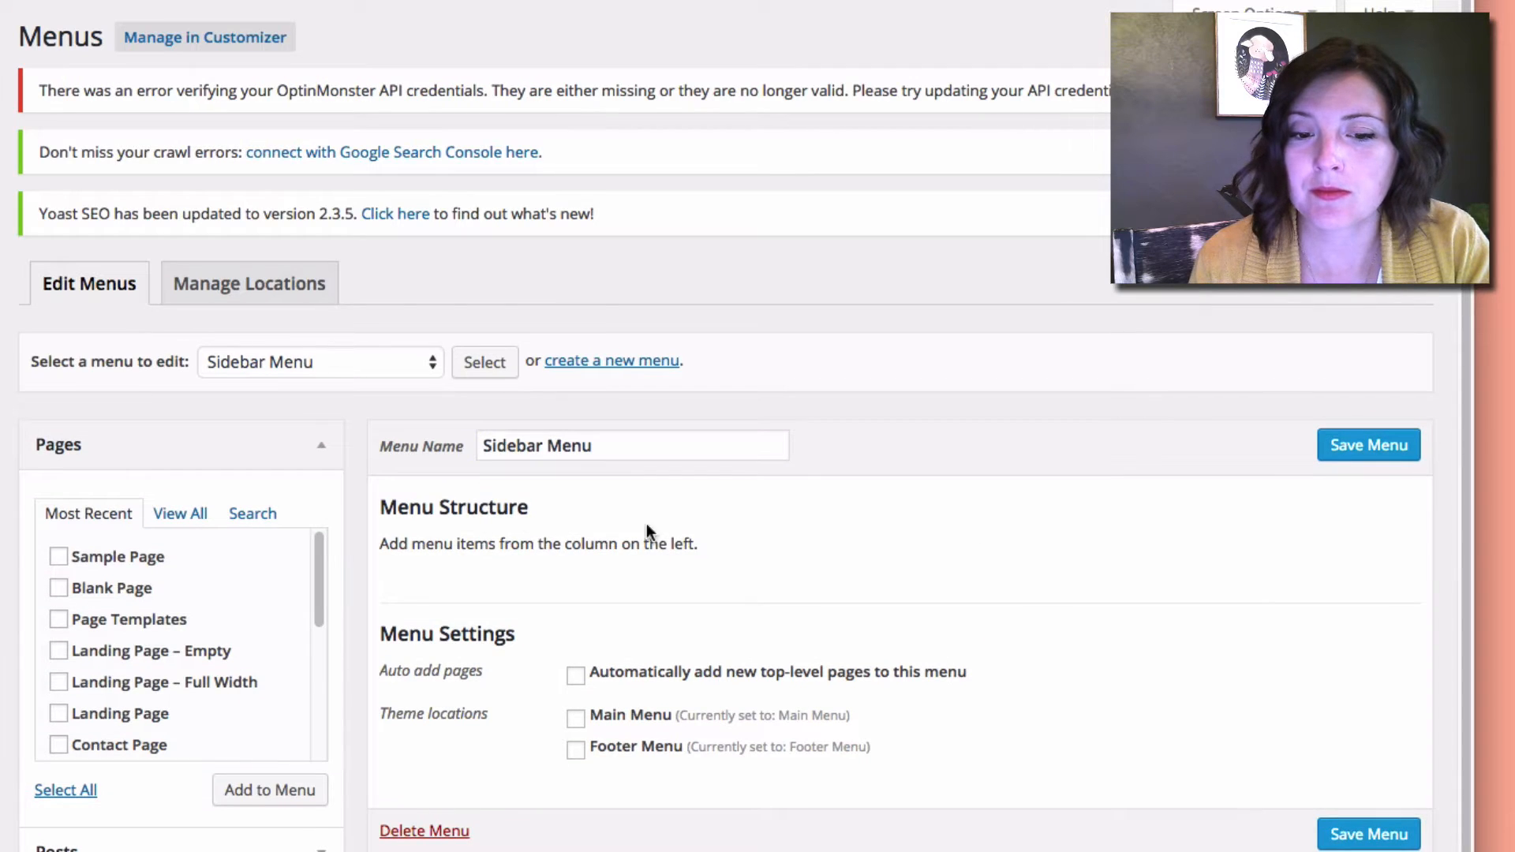
Add Sample Page, Blank Page, Page Templates and both Landing Page variants to the menu and save it
click(58, 557)
click(57, 589)
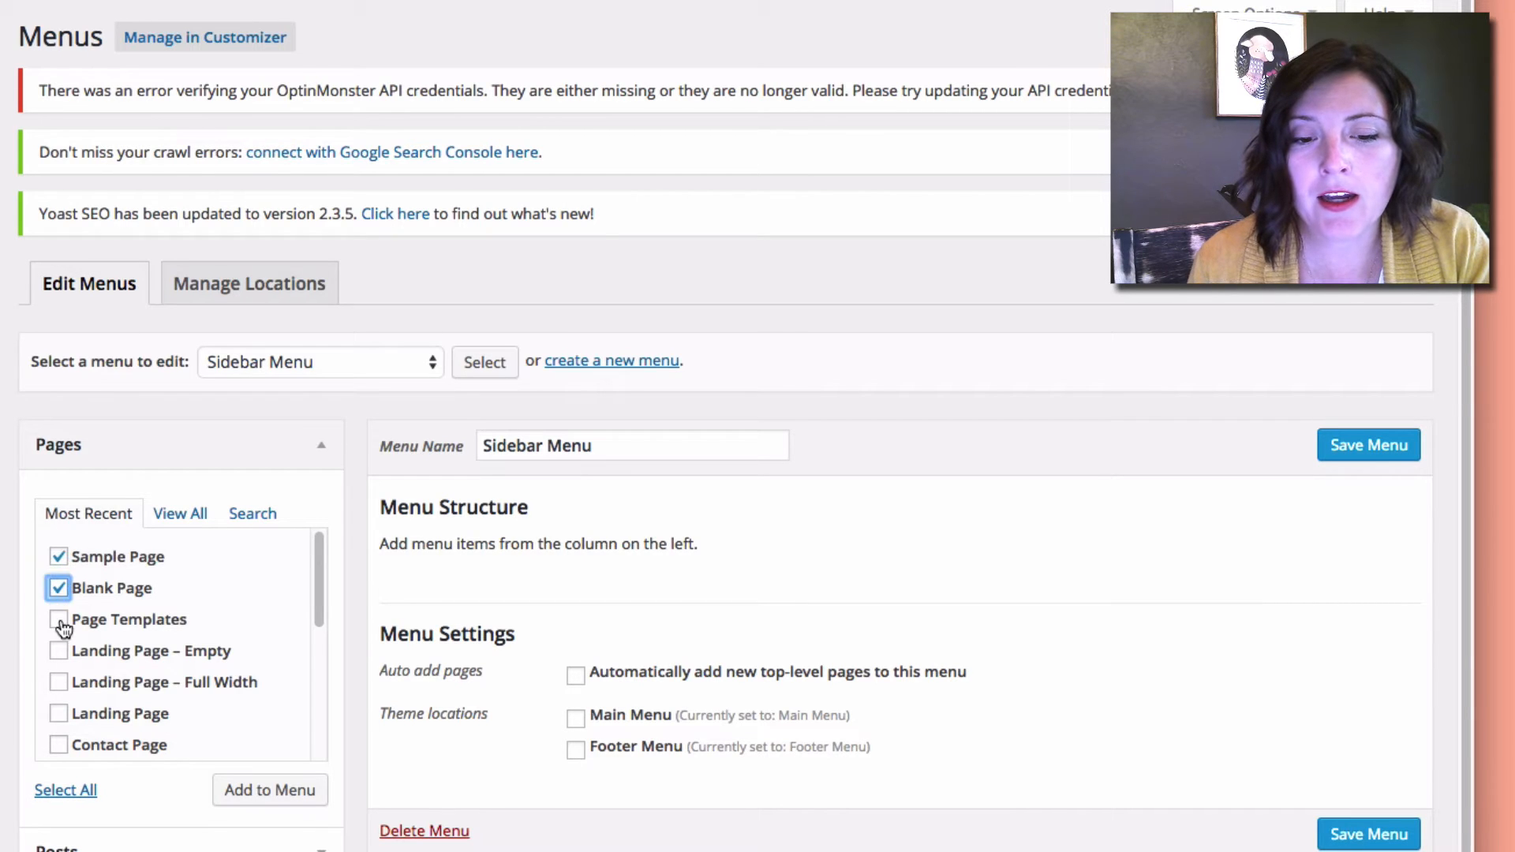
click(58, 620)
click(58, 652)
click(57, 682)
click(269, 790)
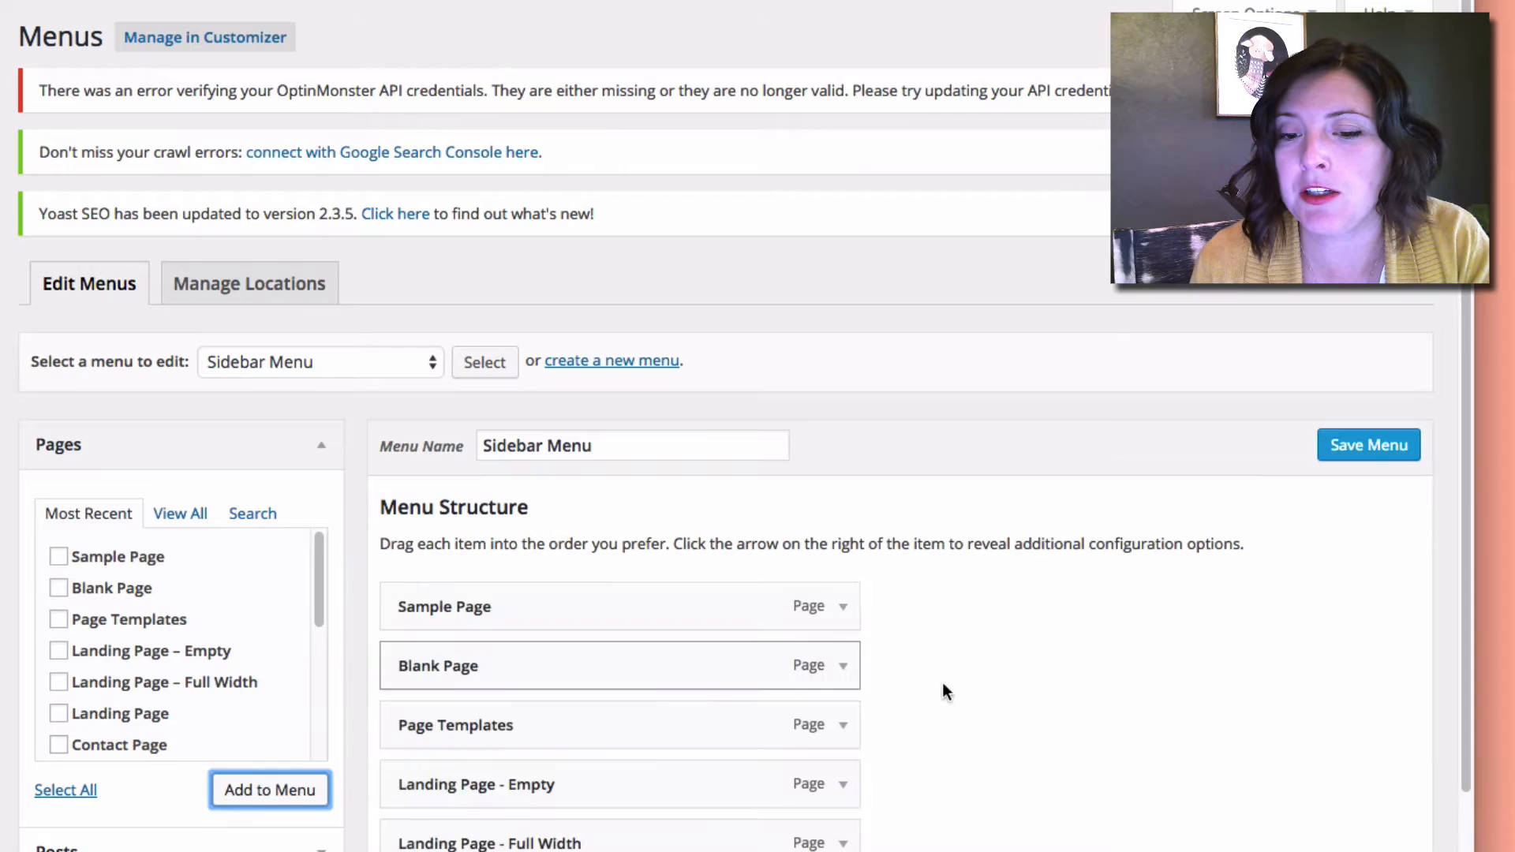
scroll(1058, 710, down, 1)
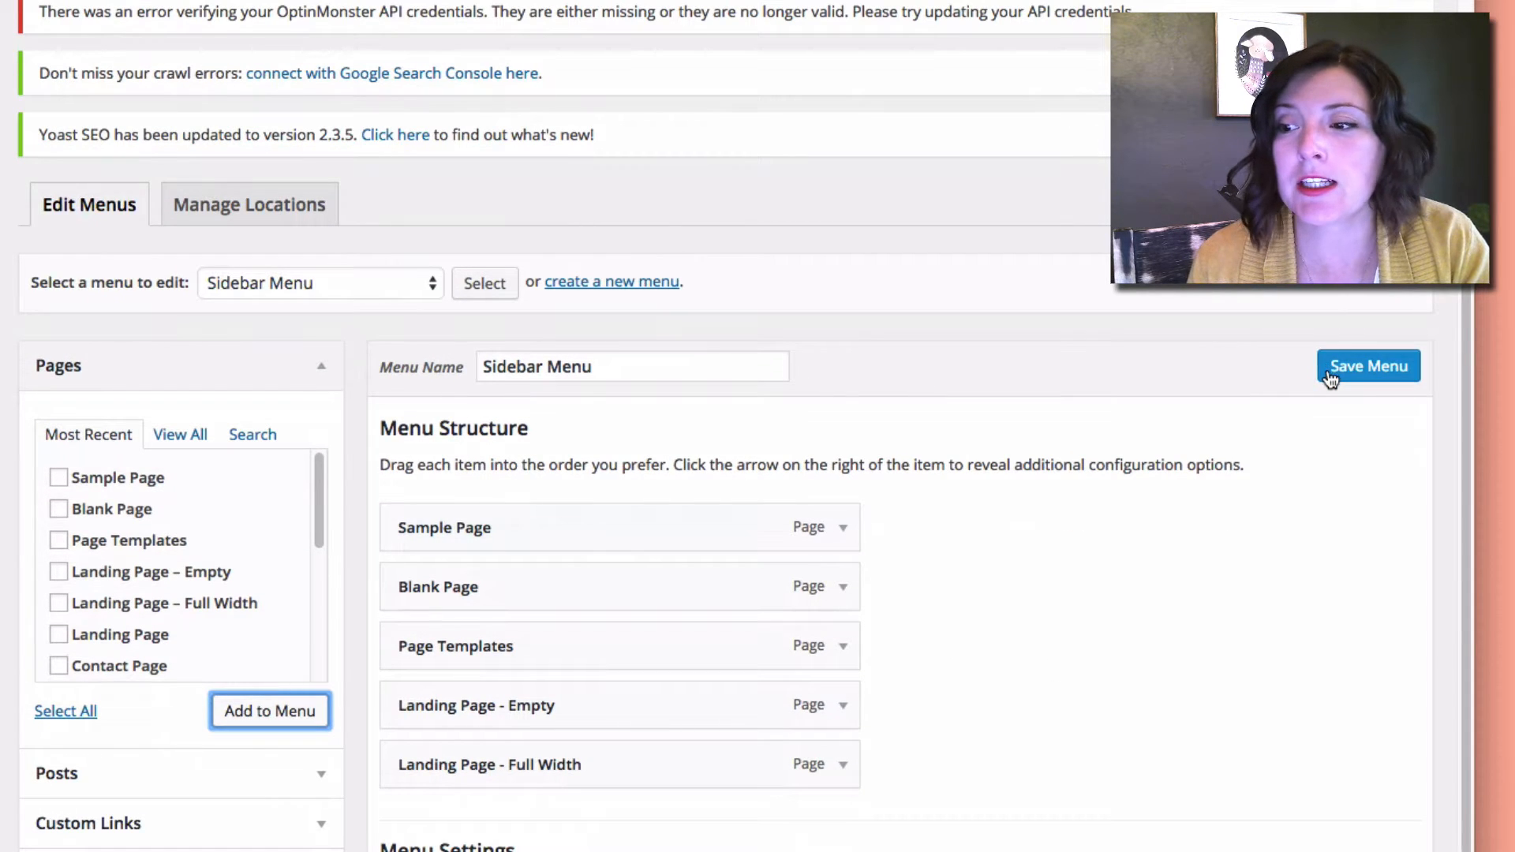
click(1369, 365)
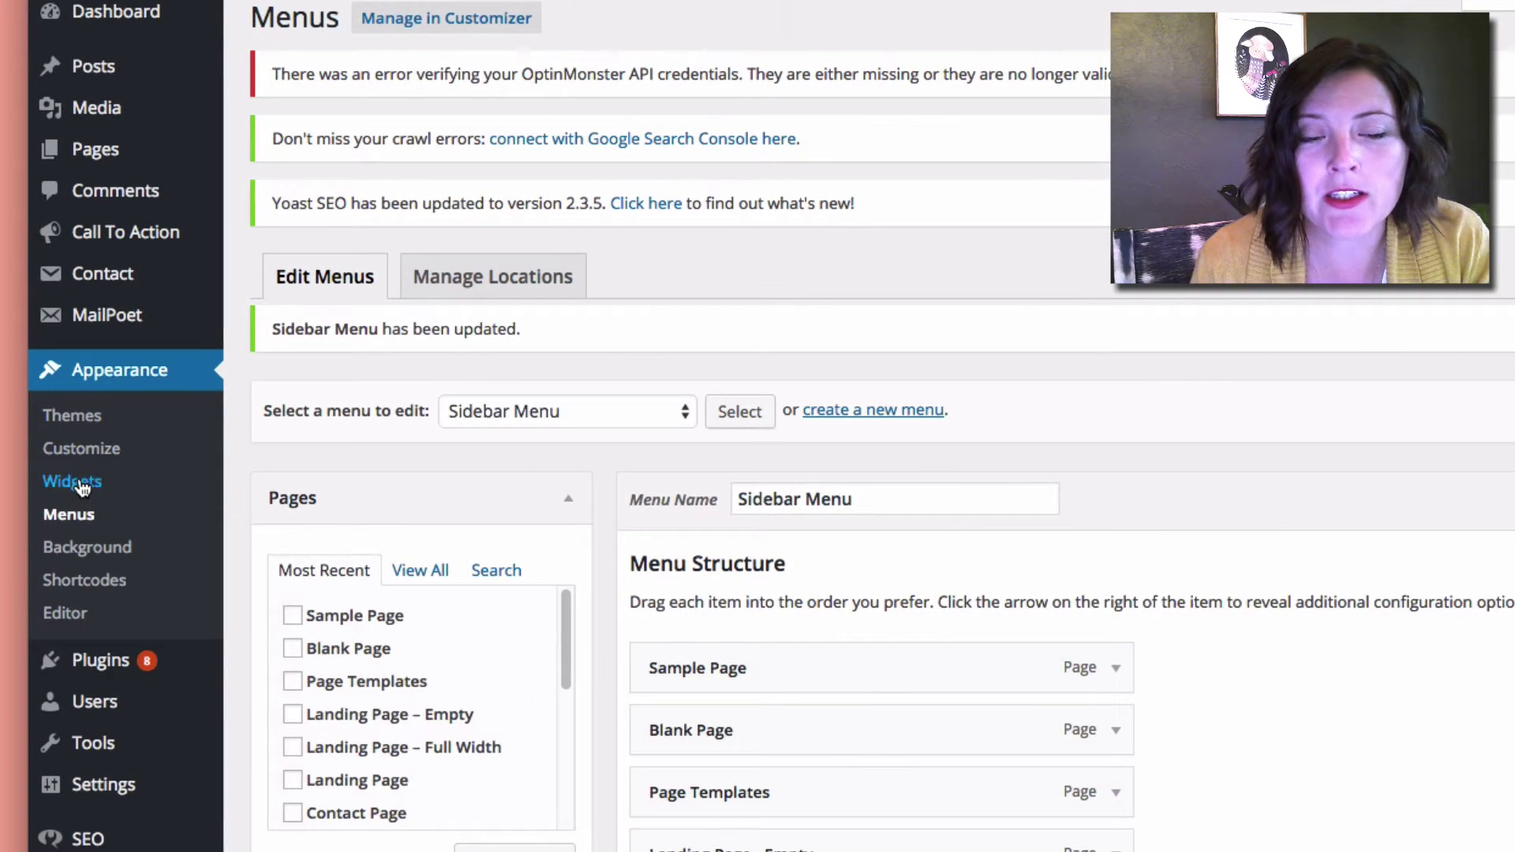
On the Widgets page, swap the Blog Sidebar's old Custom Menu widget for a new one at the top
click(73, 482)
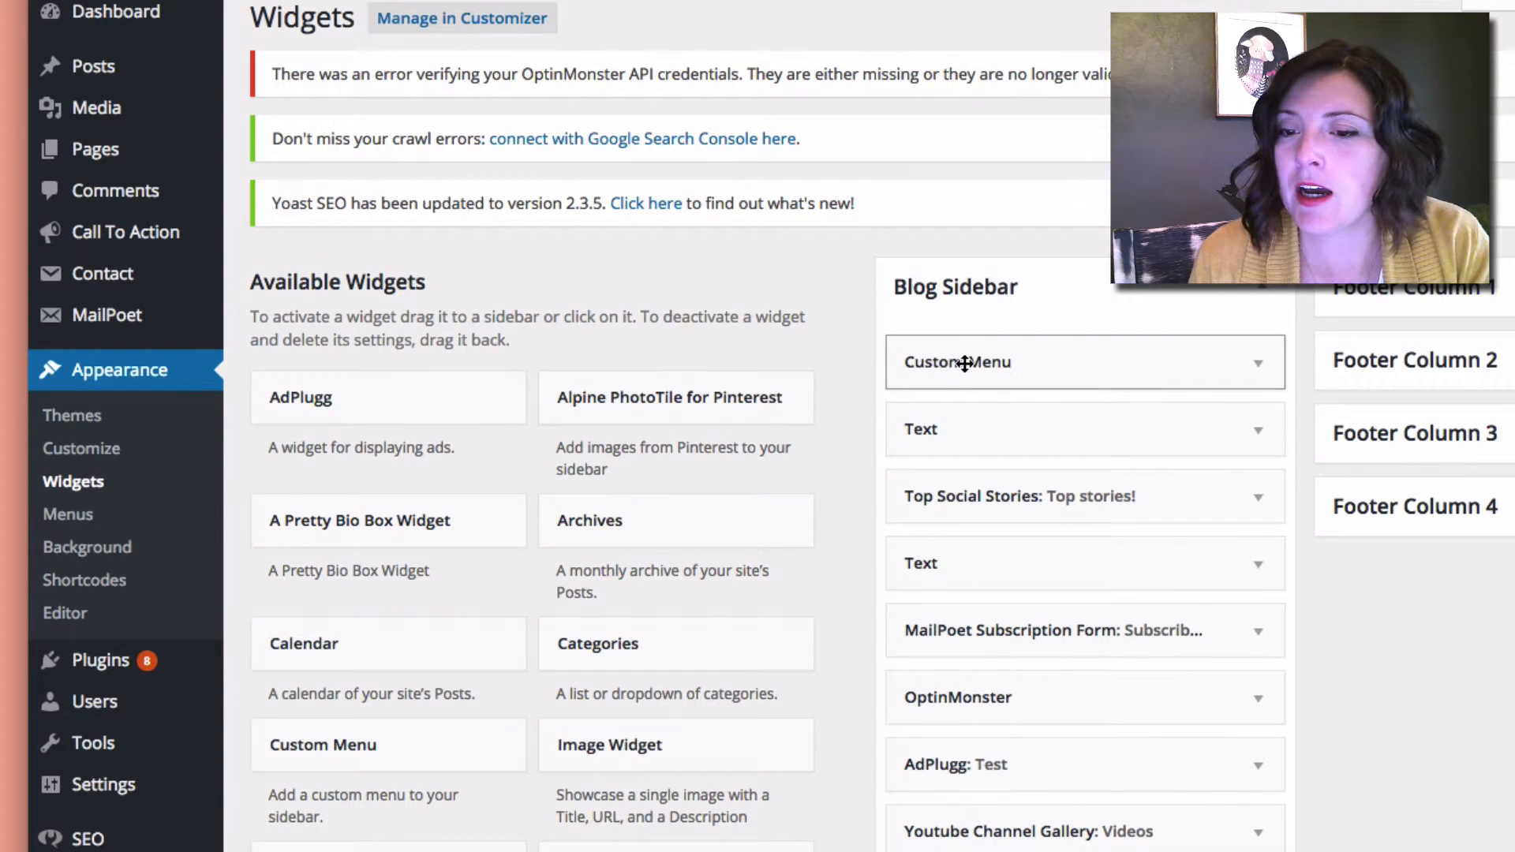
drag(962, 362, 535, 462)
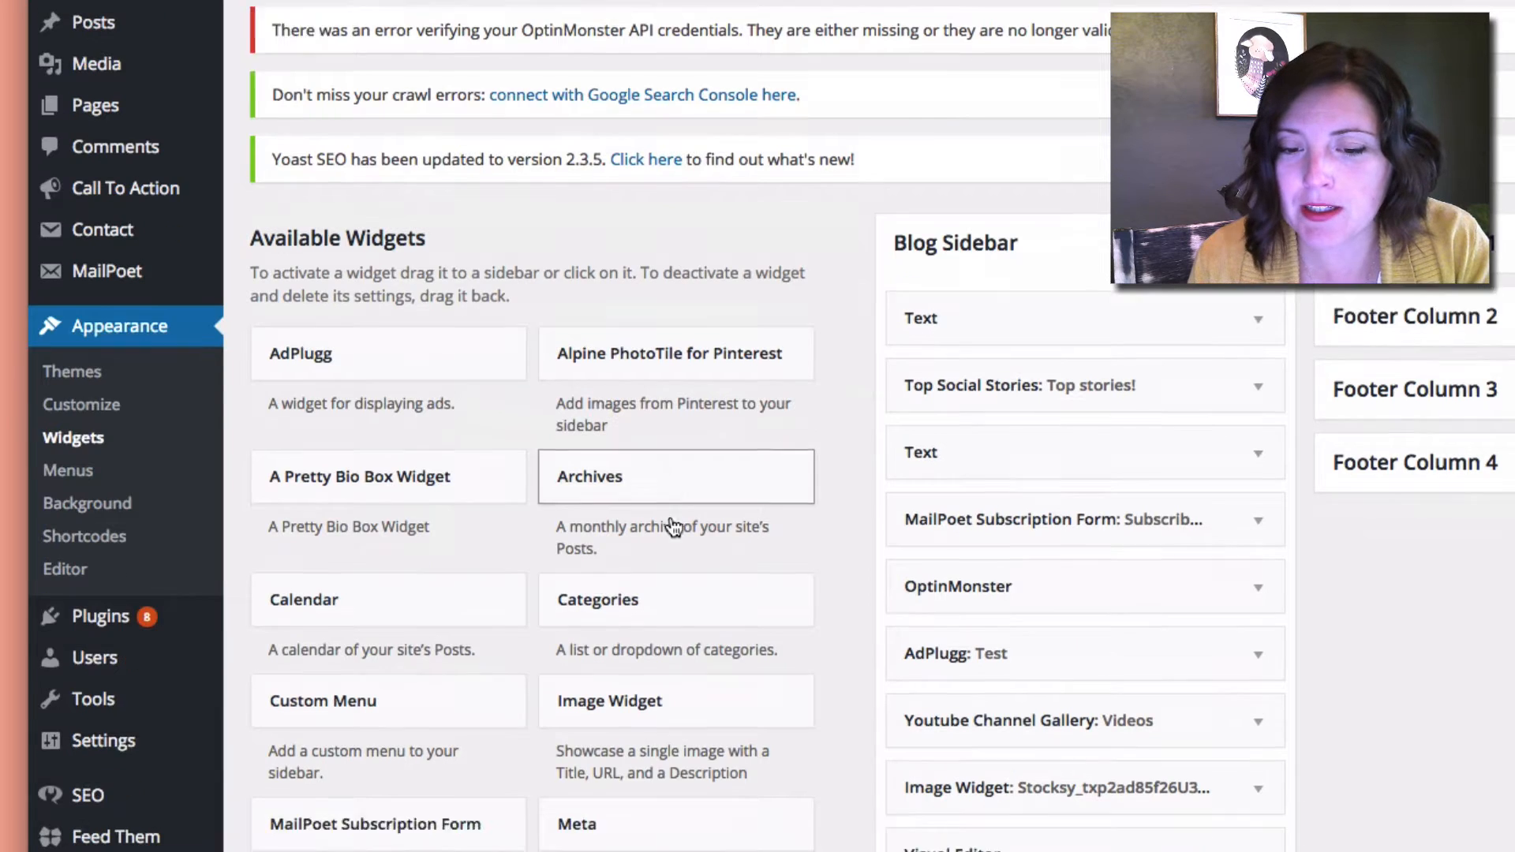
scroll(664, 521, down, 3)
scroll(669, 528, down, 4)
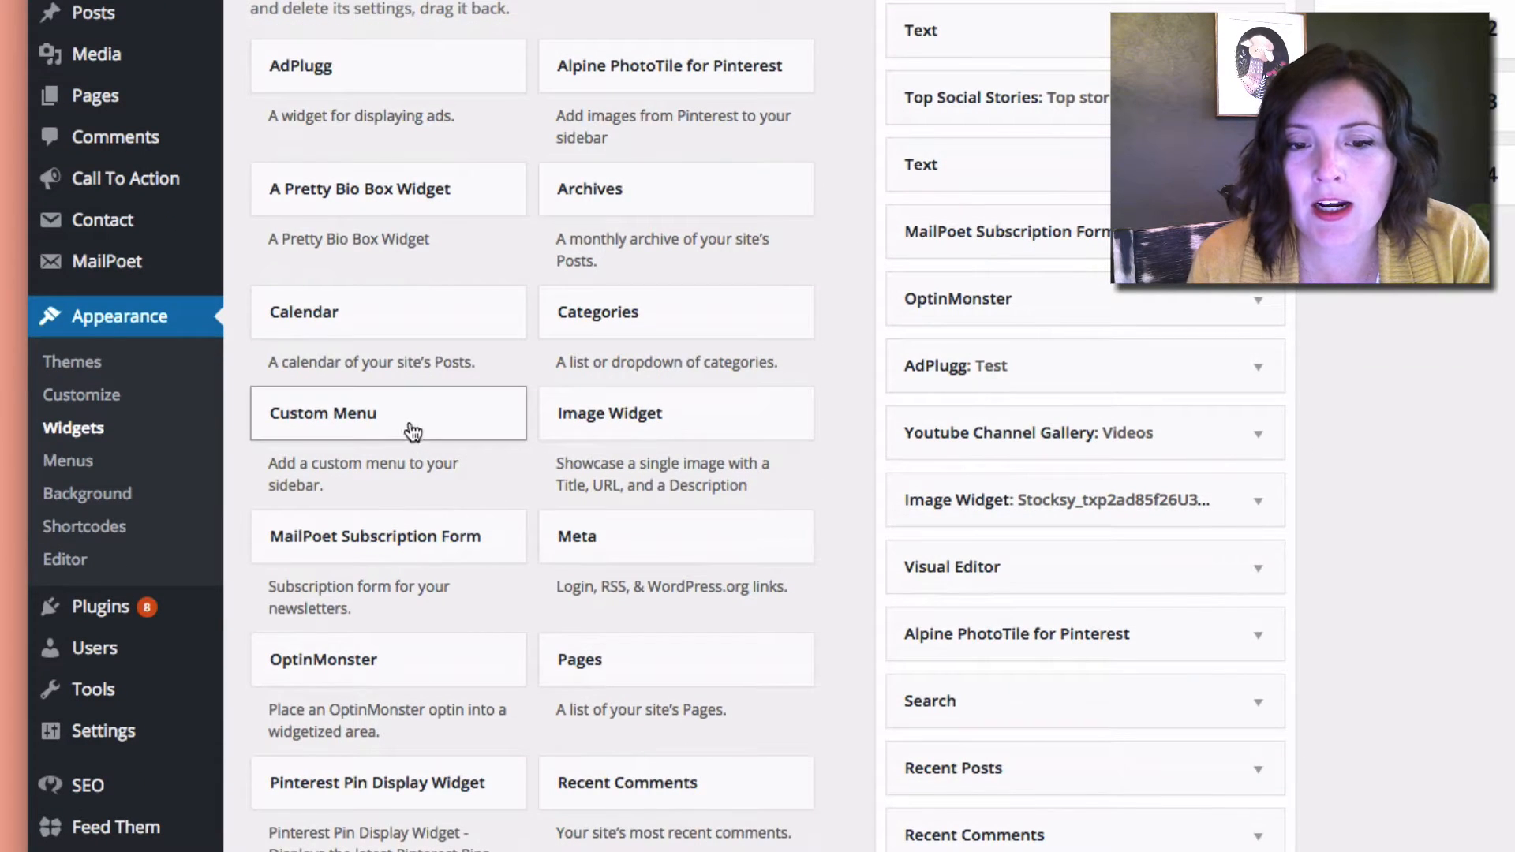
drag(400, 429, 1079, 28)
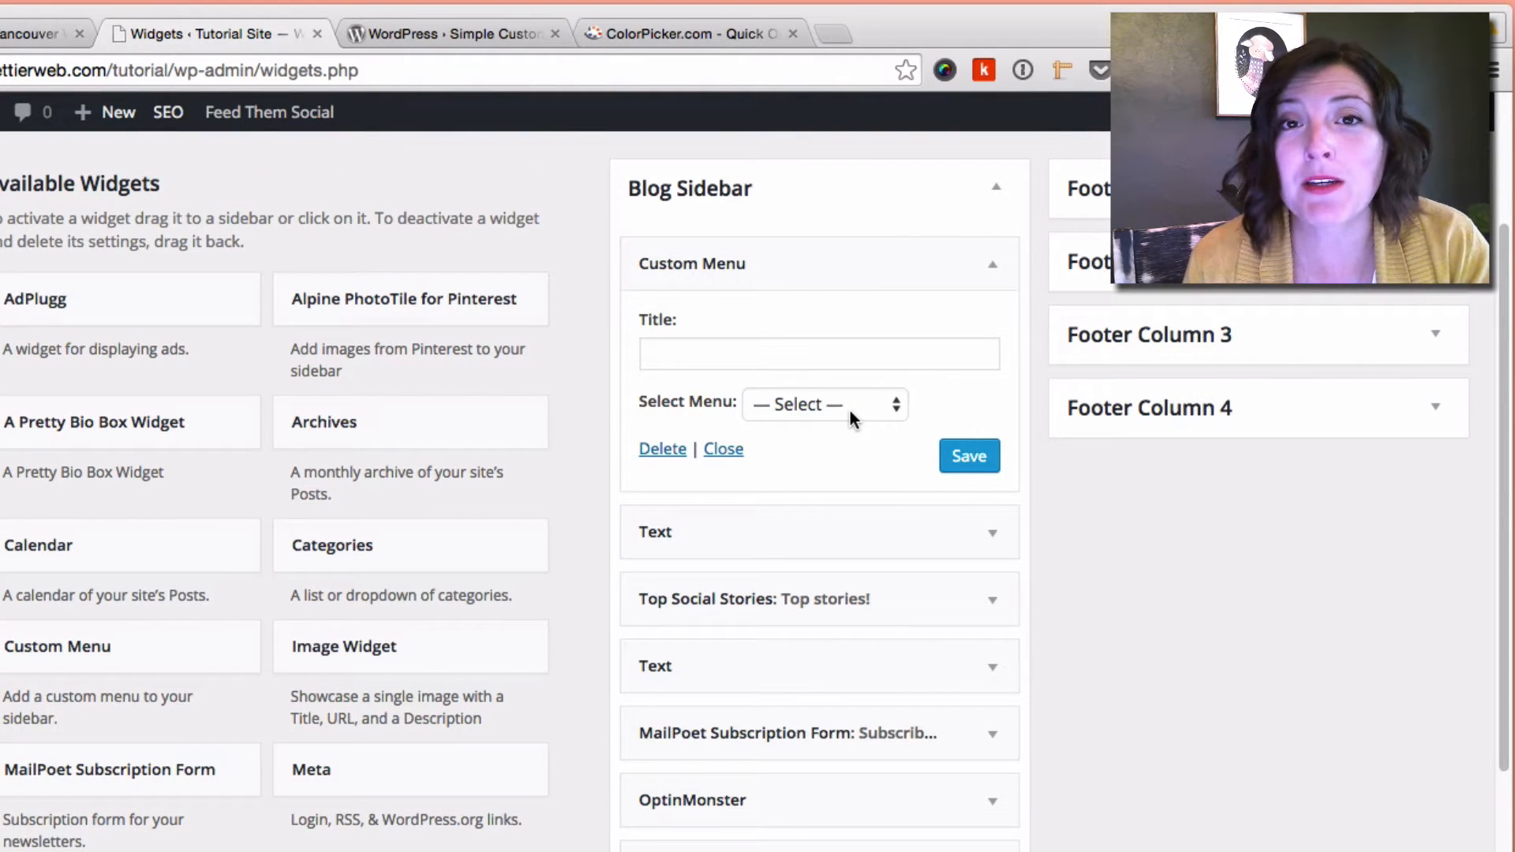
Set the widget to show the Sidebar Menu, save it, and view the live site
click(851, 411)
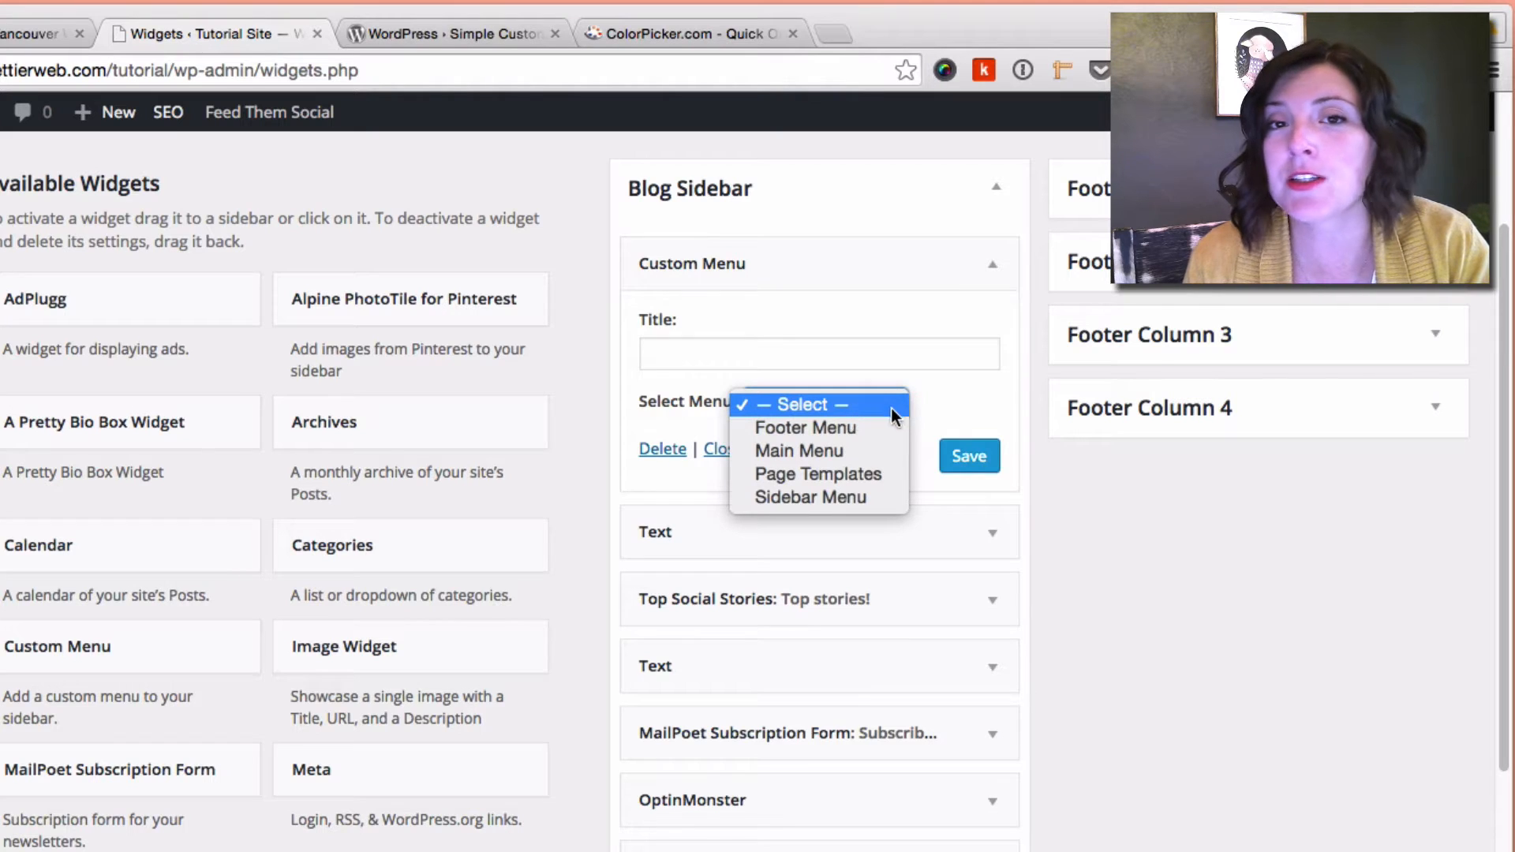
click(857, 494)
click(968, 456)
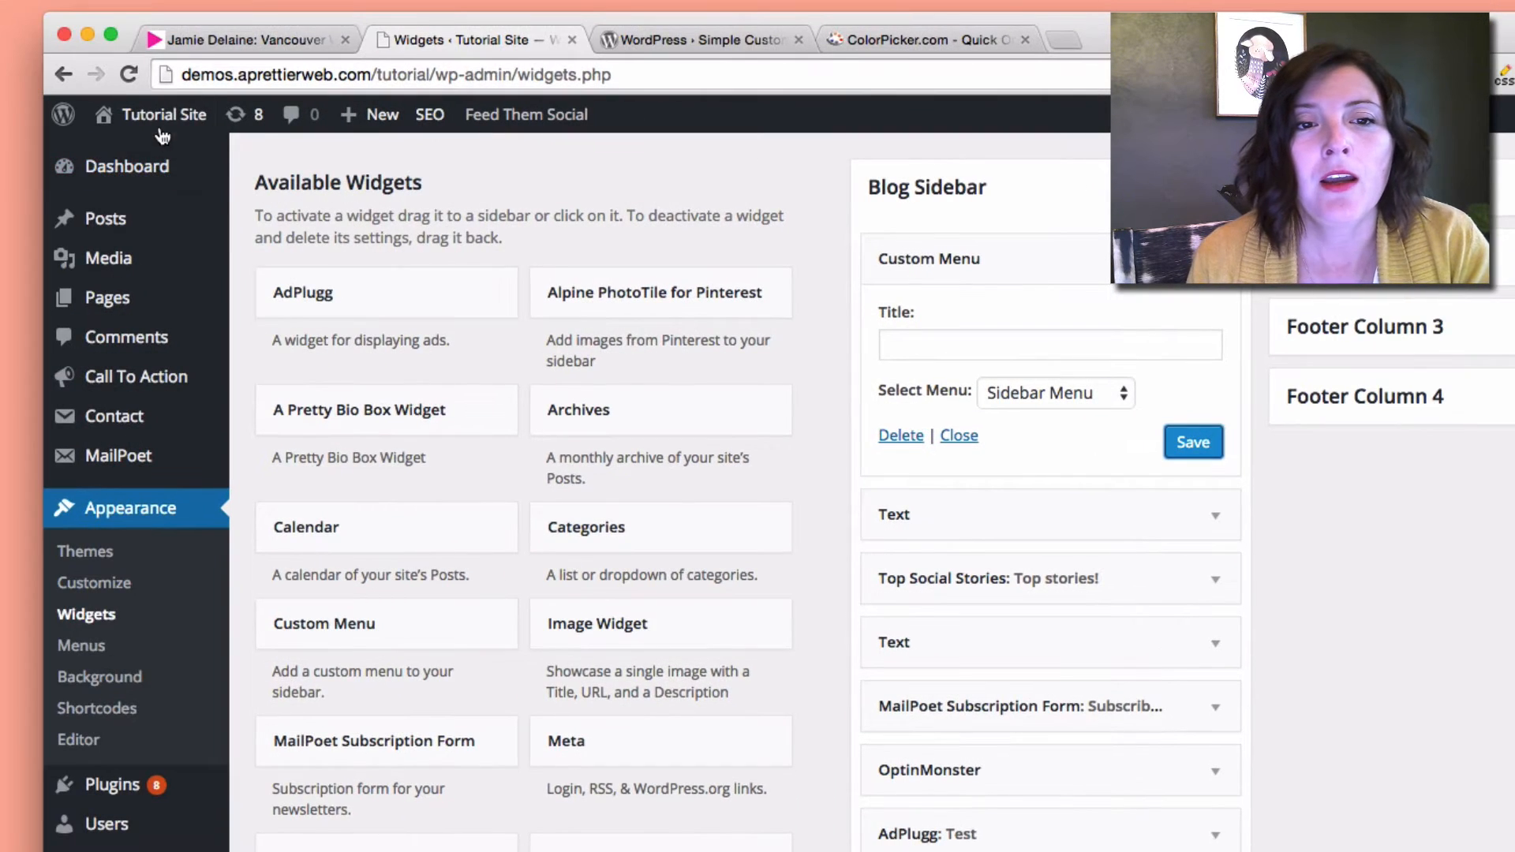
click(153, 155)
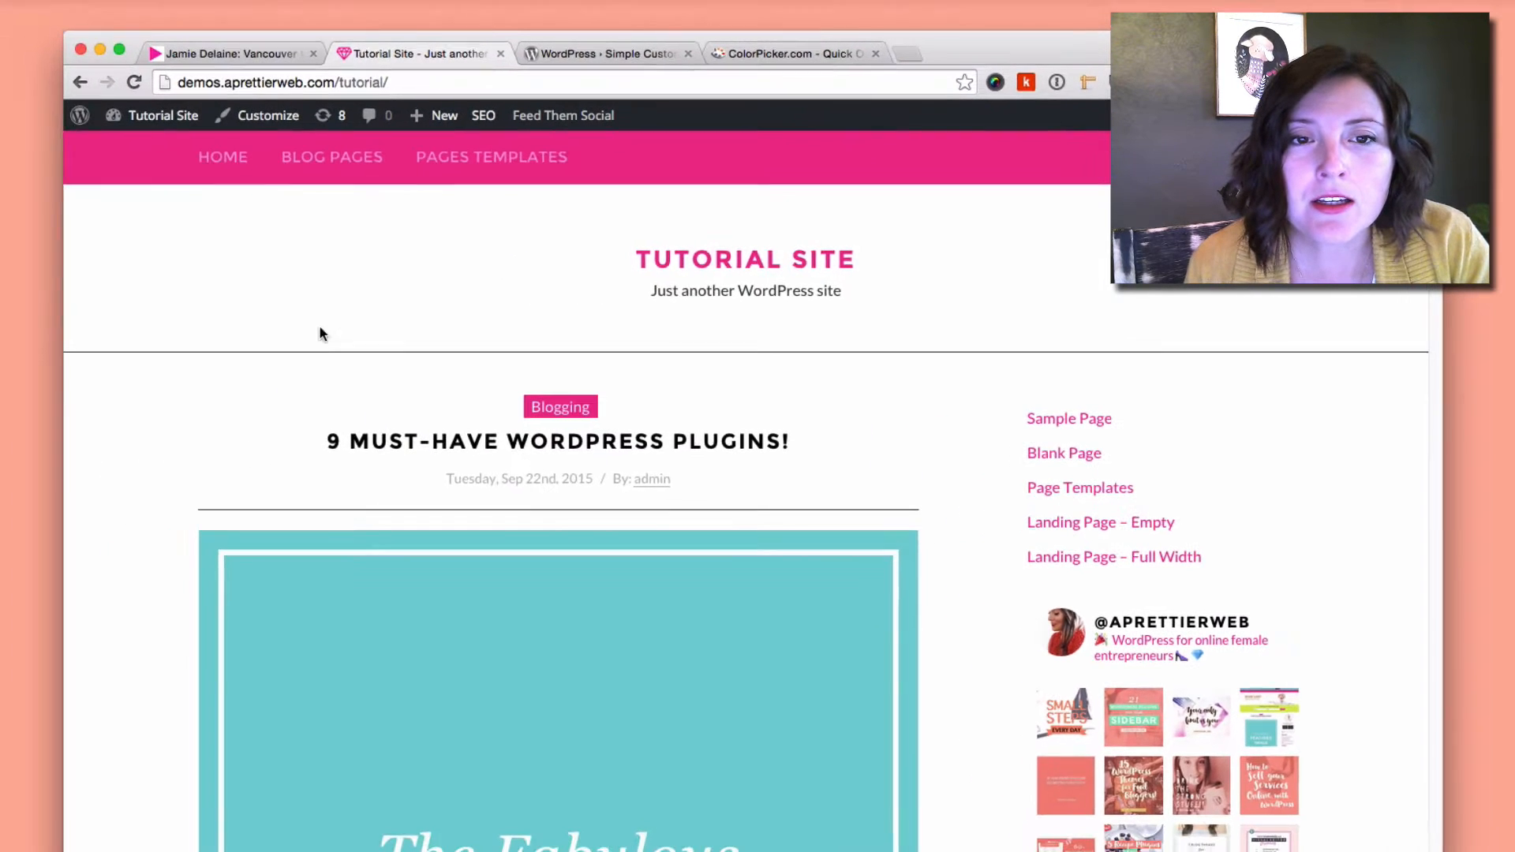
mouse_move(163, 113)
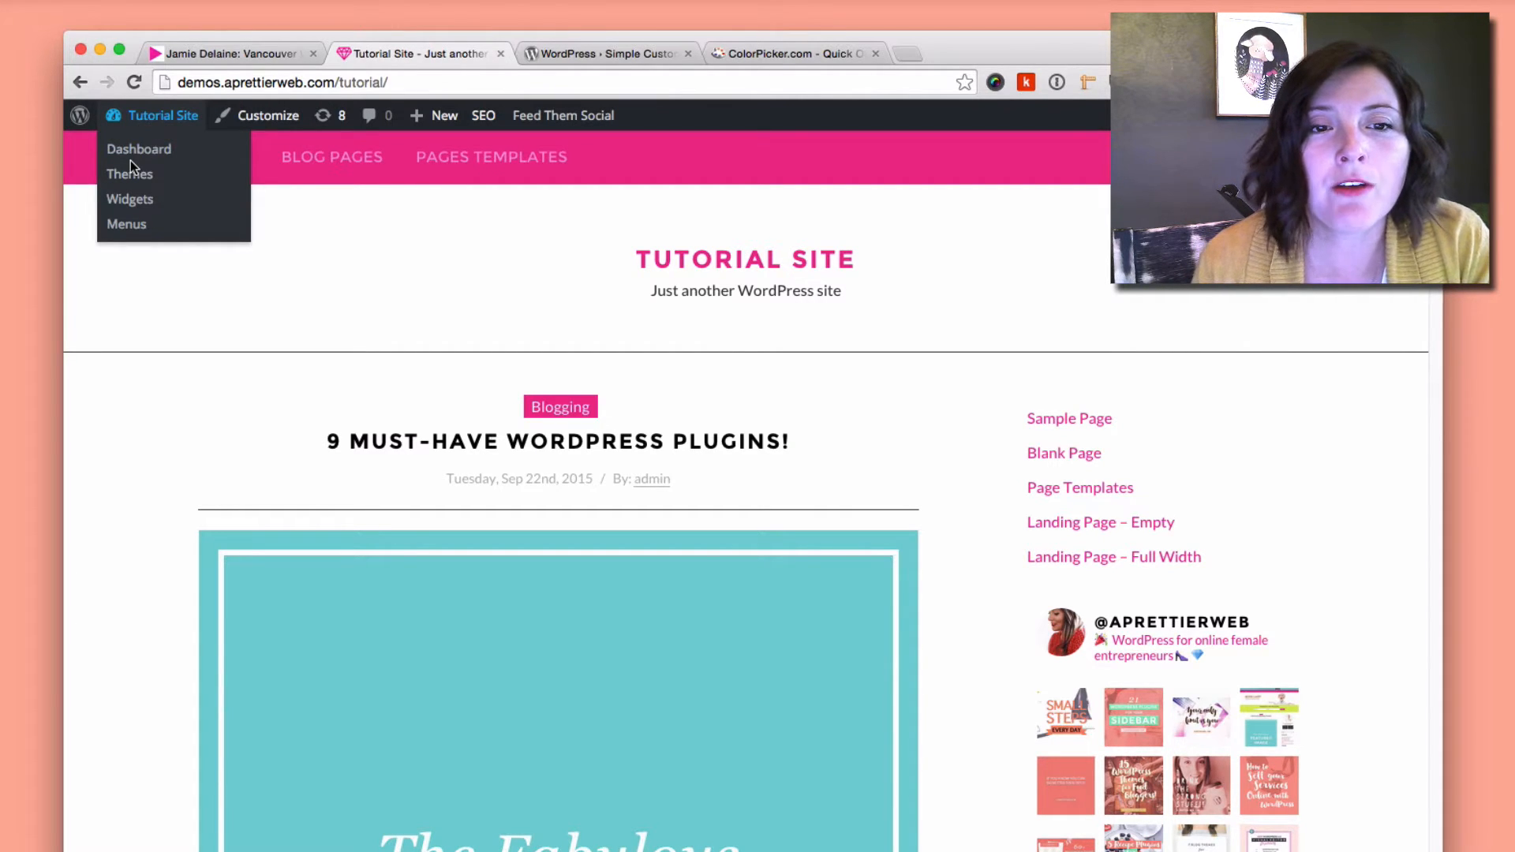
View the Boss Lady style.css in the theme editor, then the Simple Custom CSS plugin page
click(131, 152)
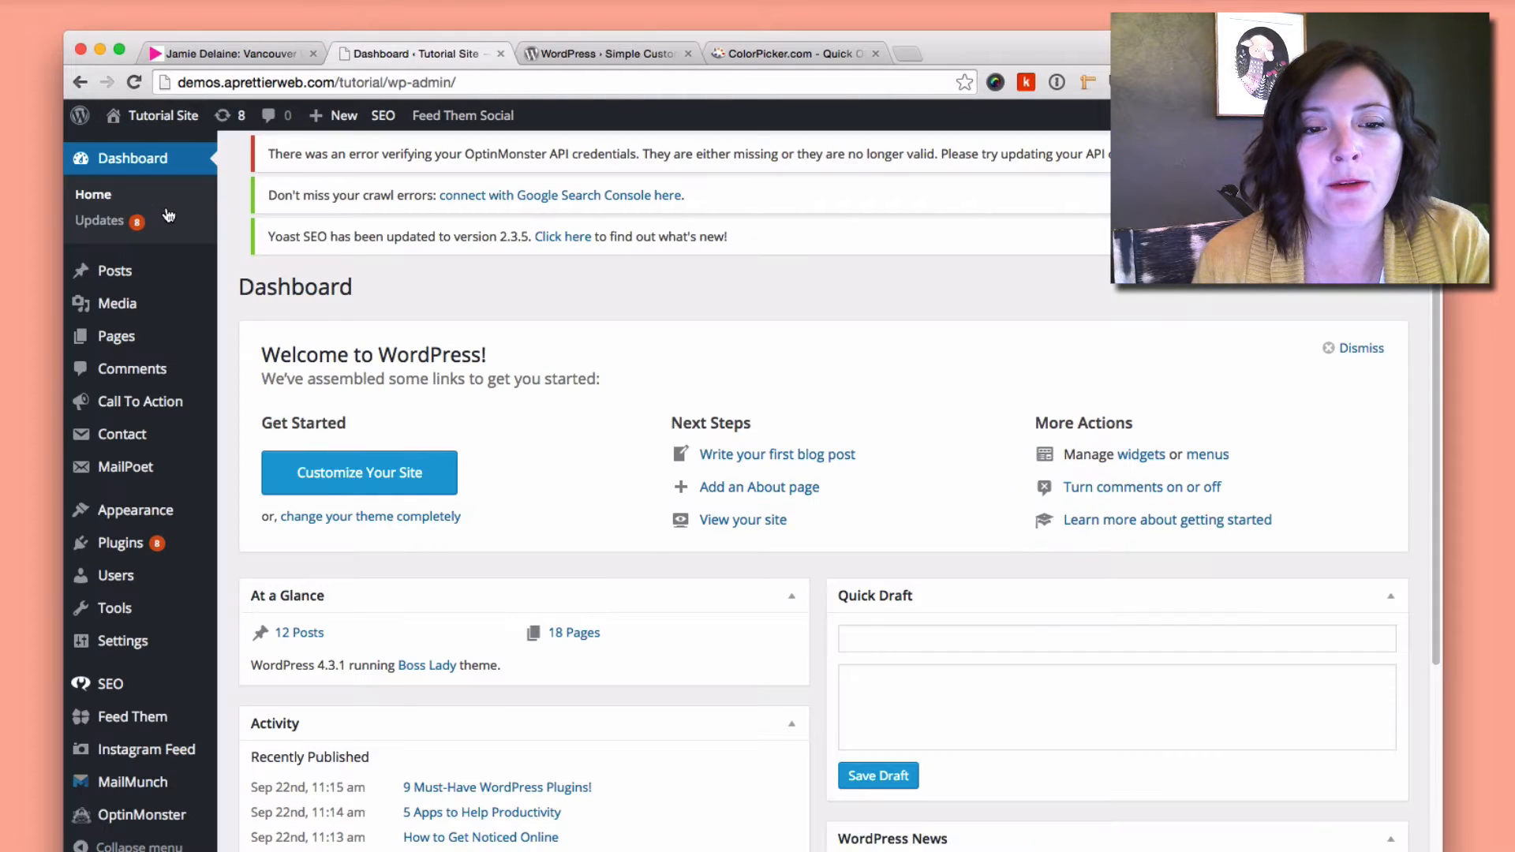
scroll(118, 543, down, 2)
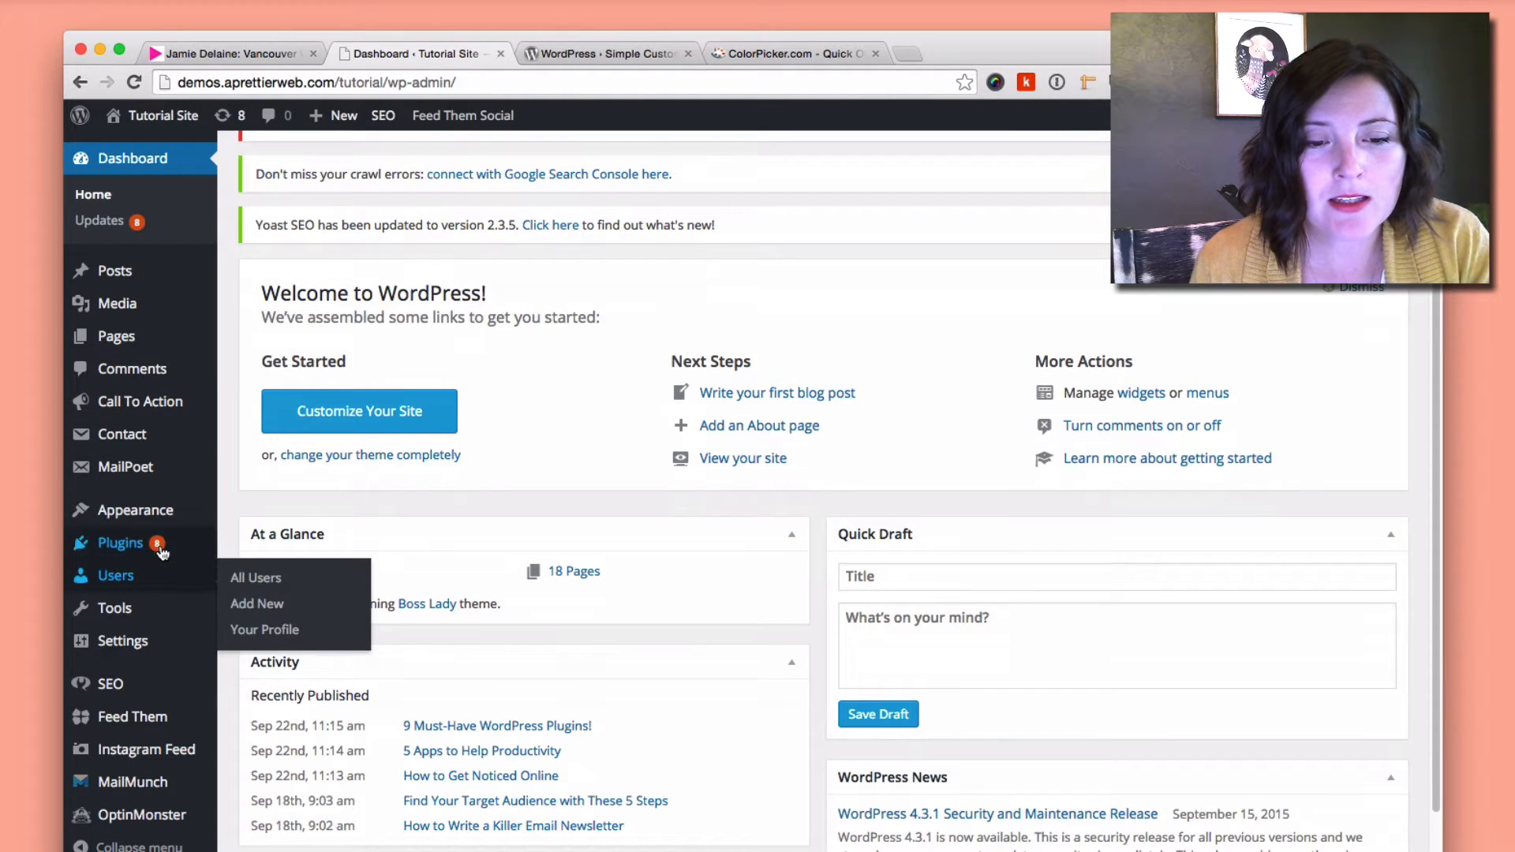
mouse_move(136, 510)
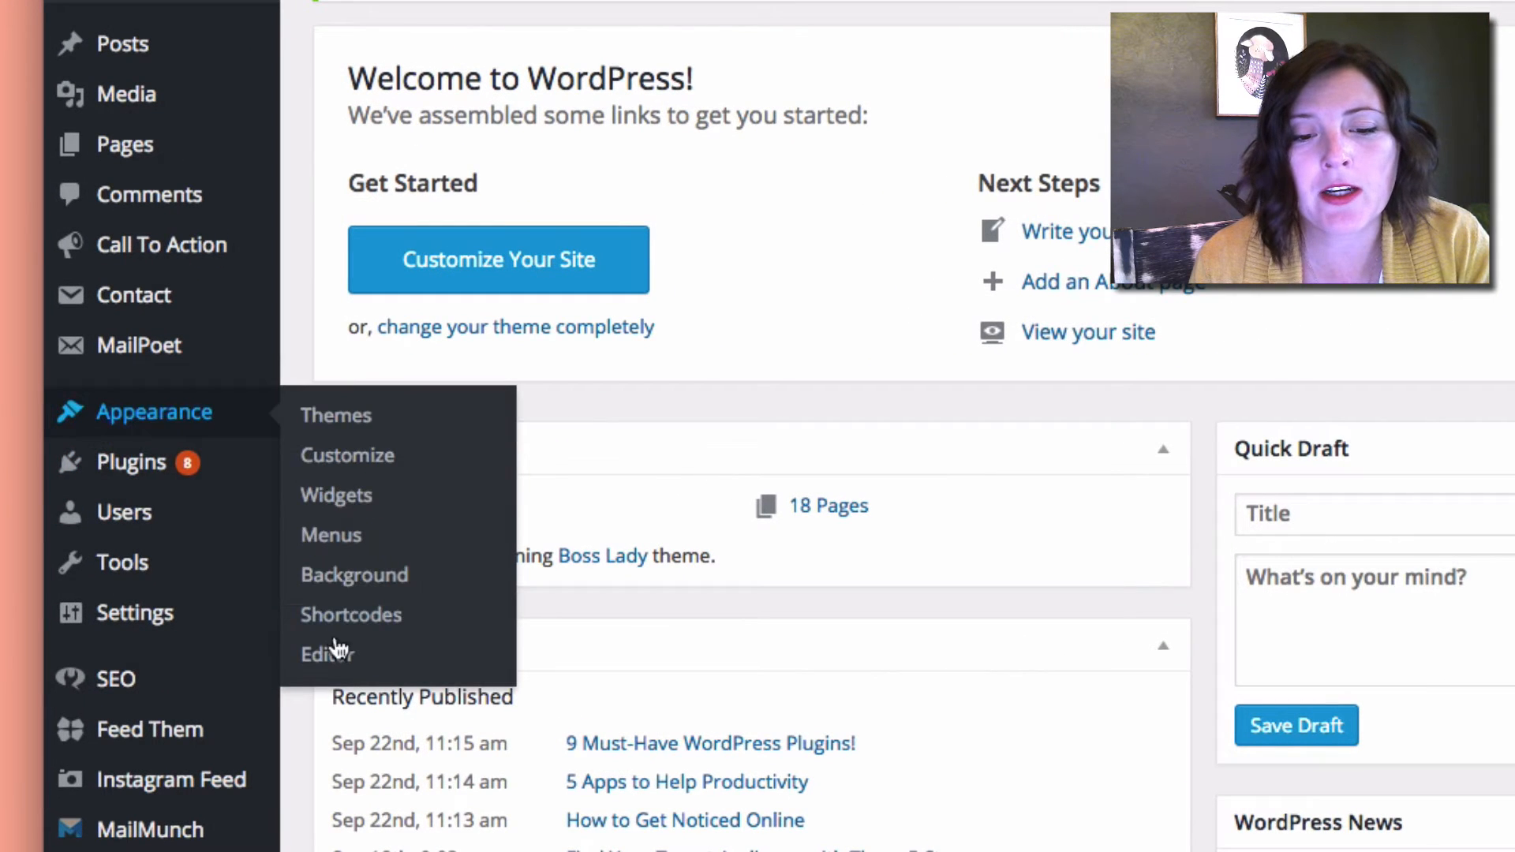
click(326, 653)
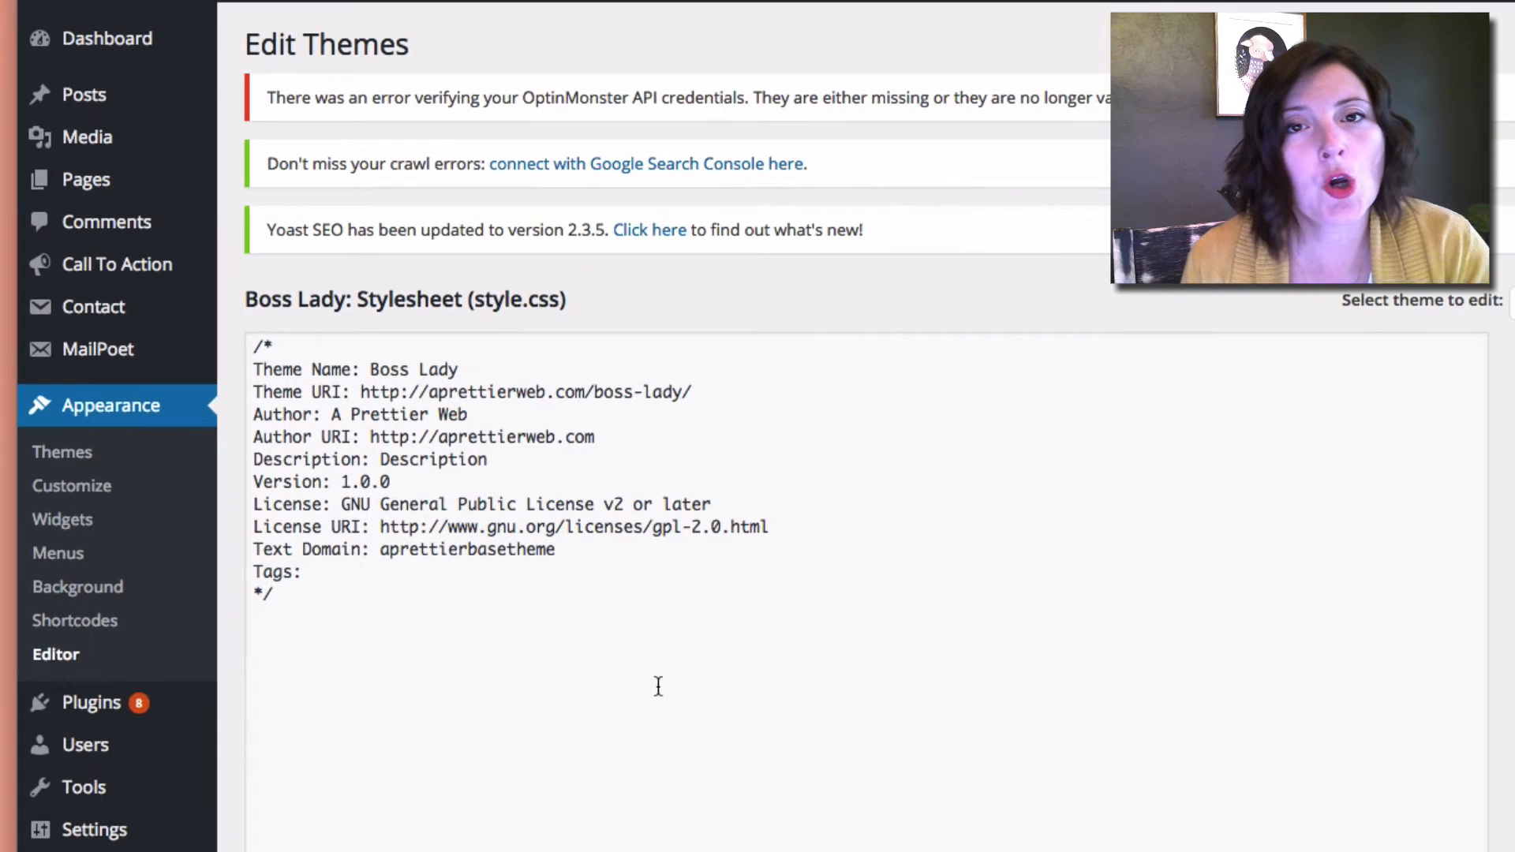
scroll(667, 692, down, 1)
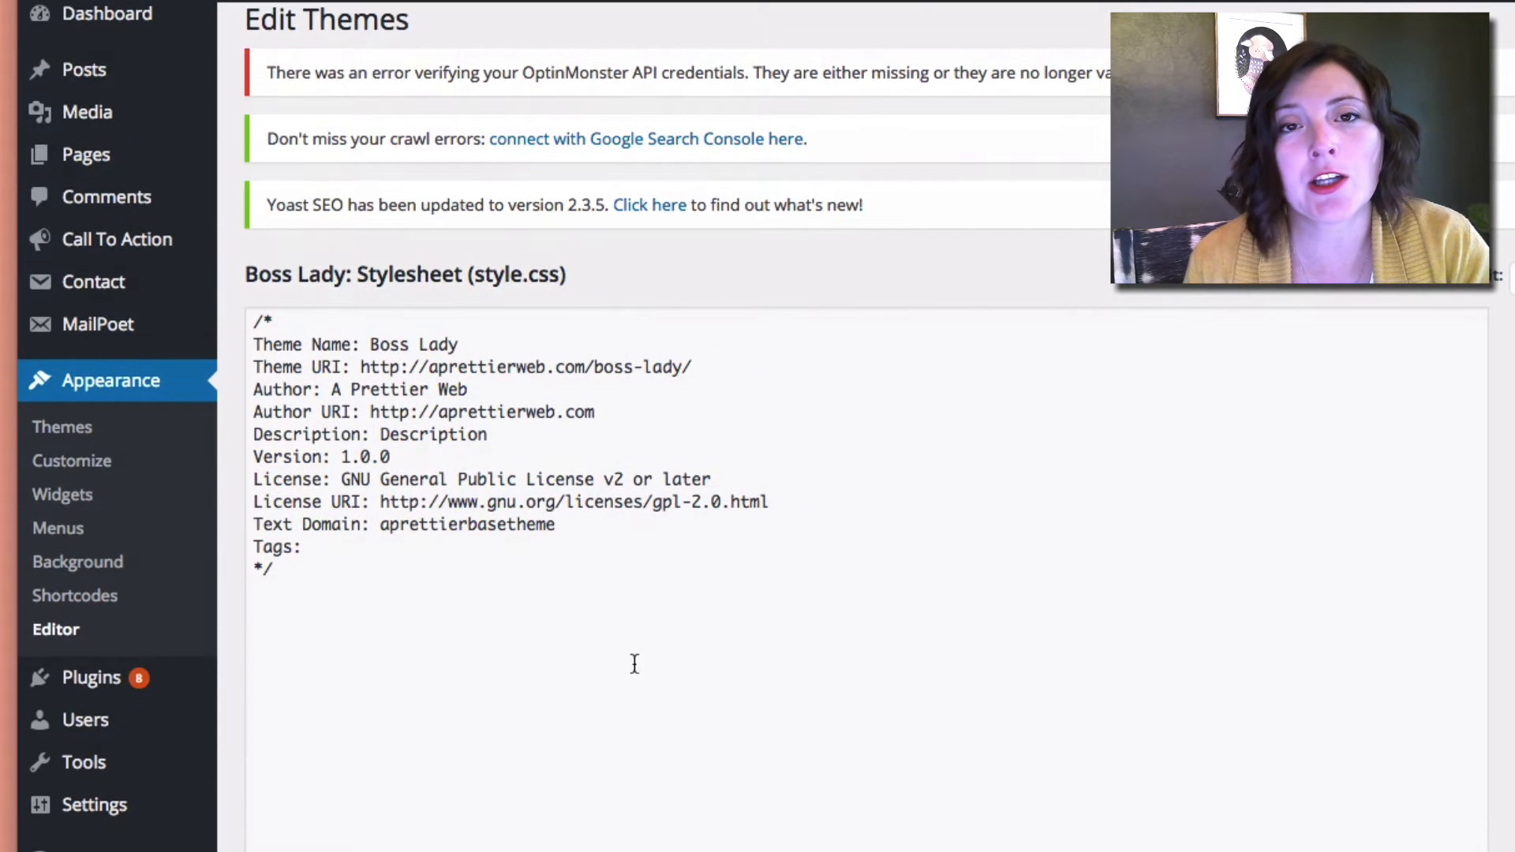
click(288, 617)
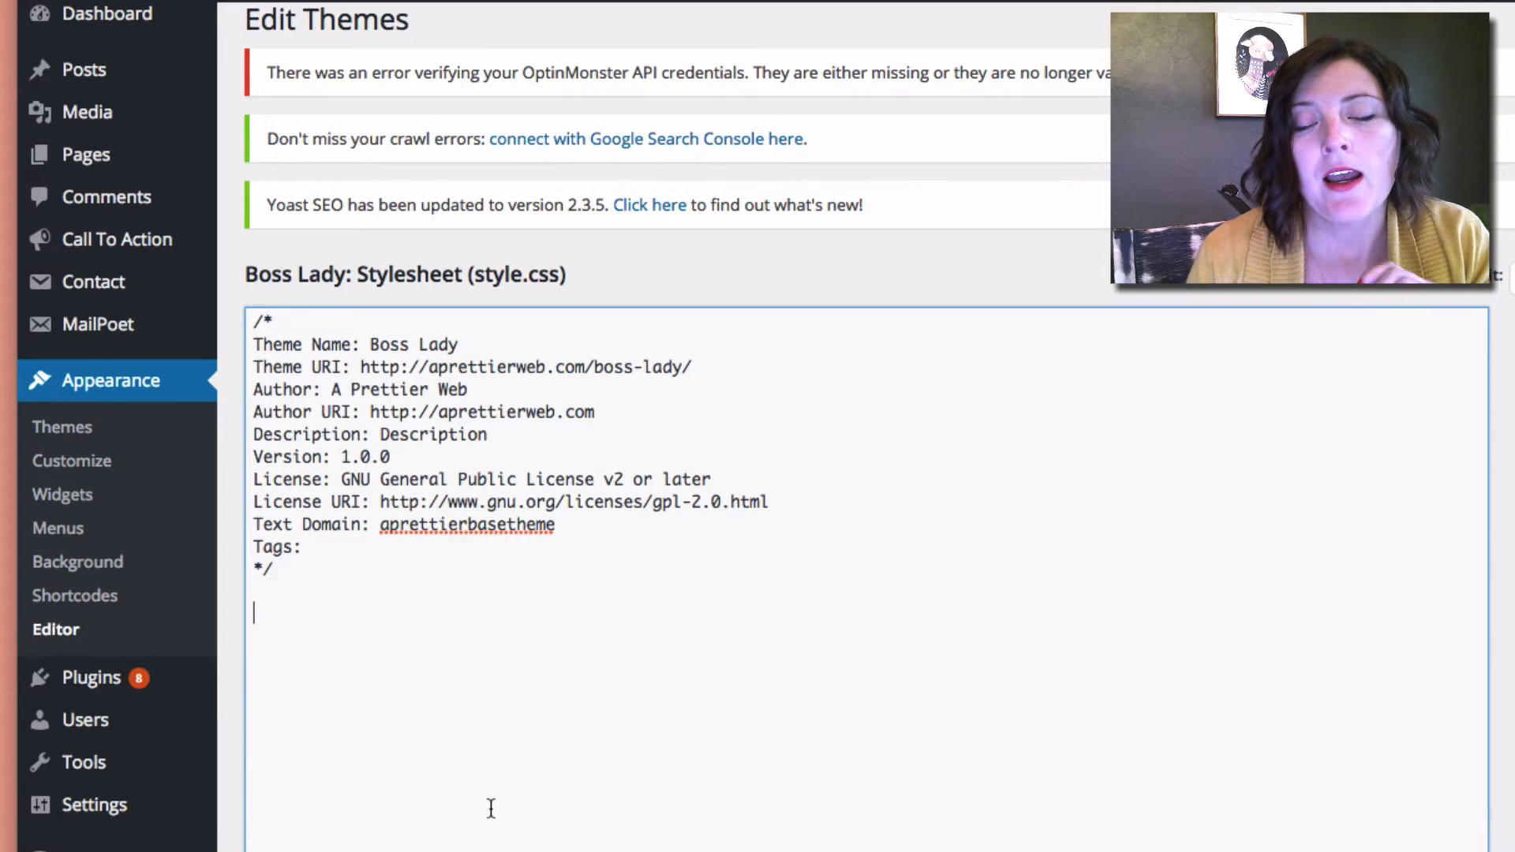
scroll(491, 813, down, 2)
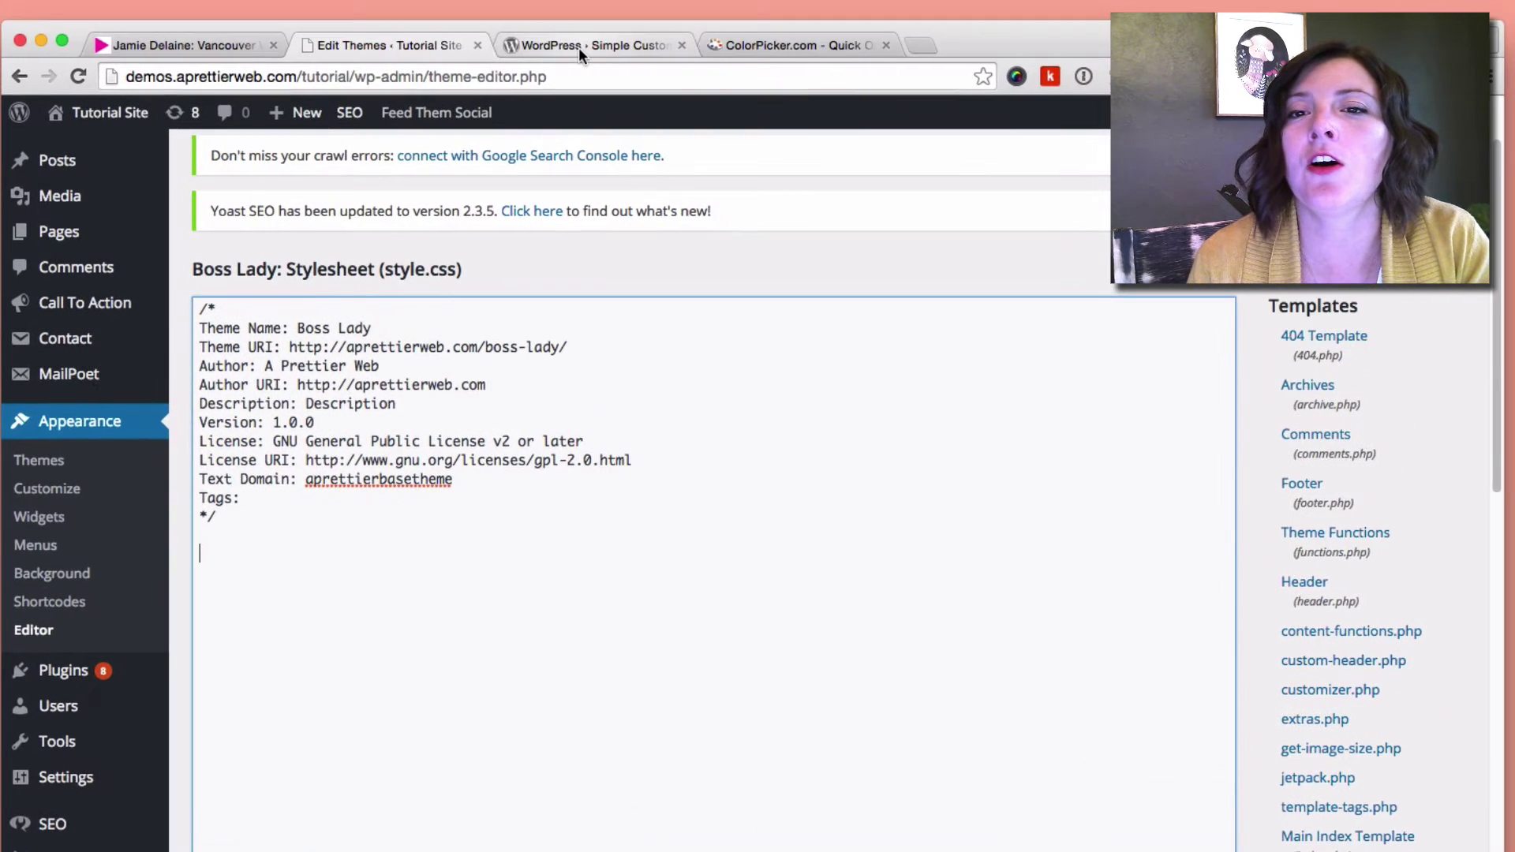
click(579, 48)
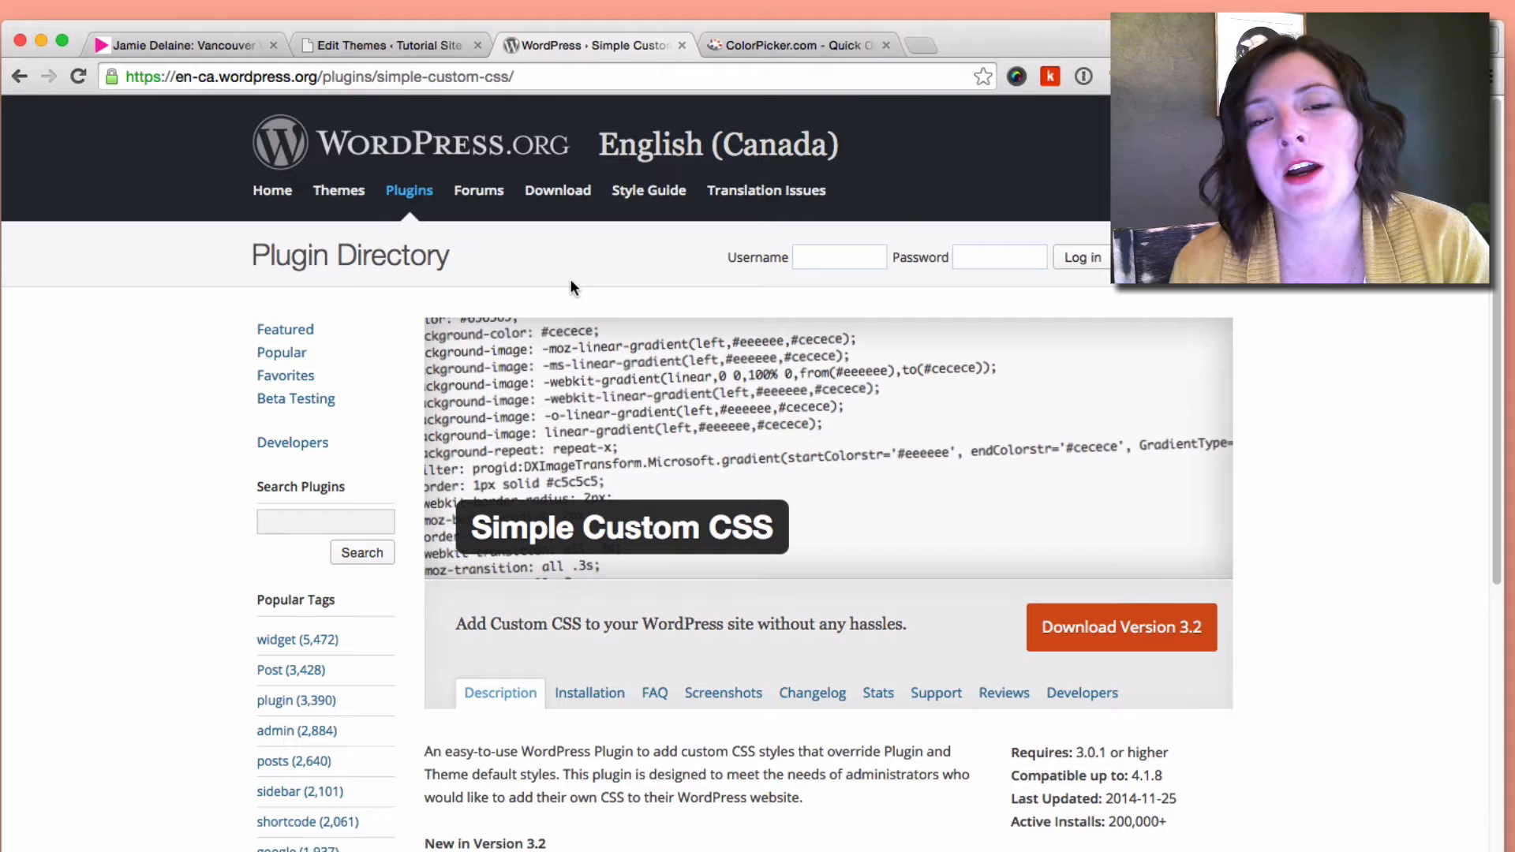
Return from the plugin page and launch the Customizer under Appearance
click(367, 44)
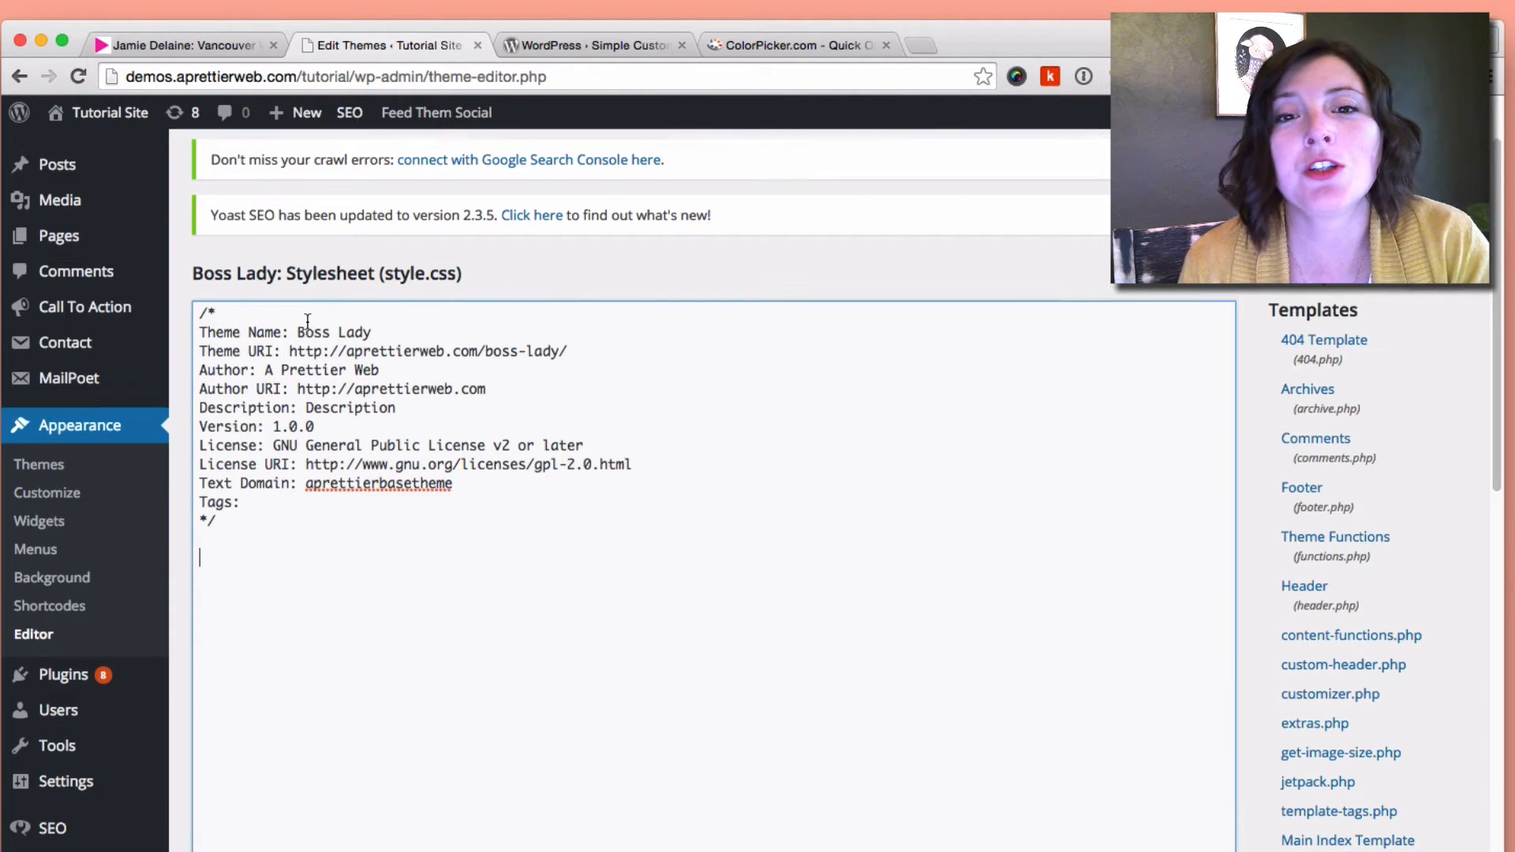
scroll(355, 356, up, 3)
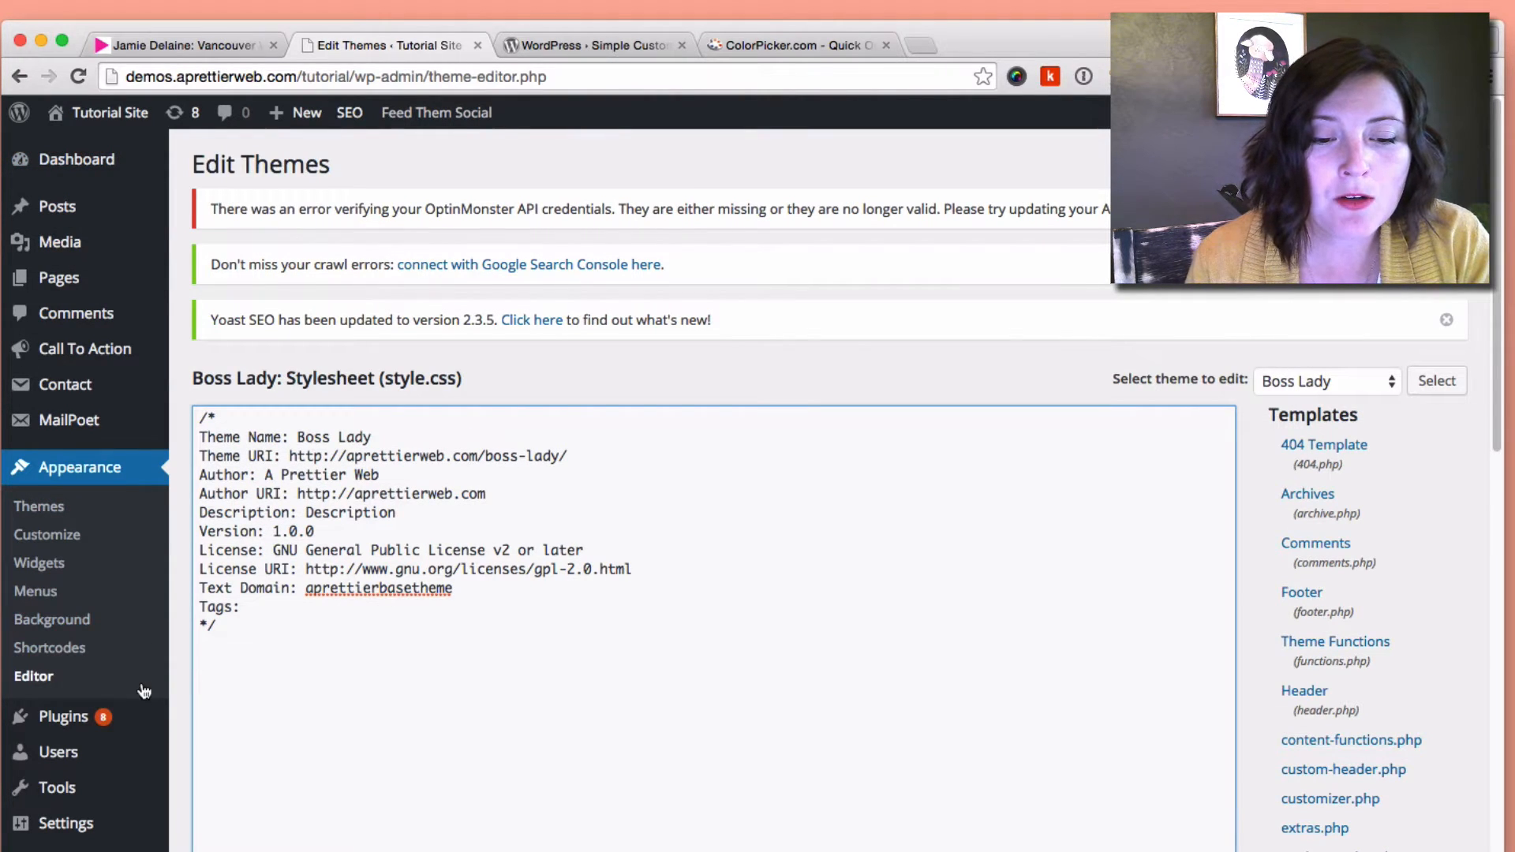
scroll(142, 690, down, 2)
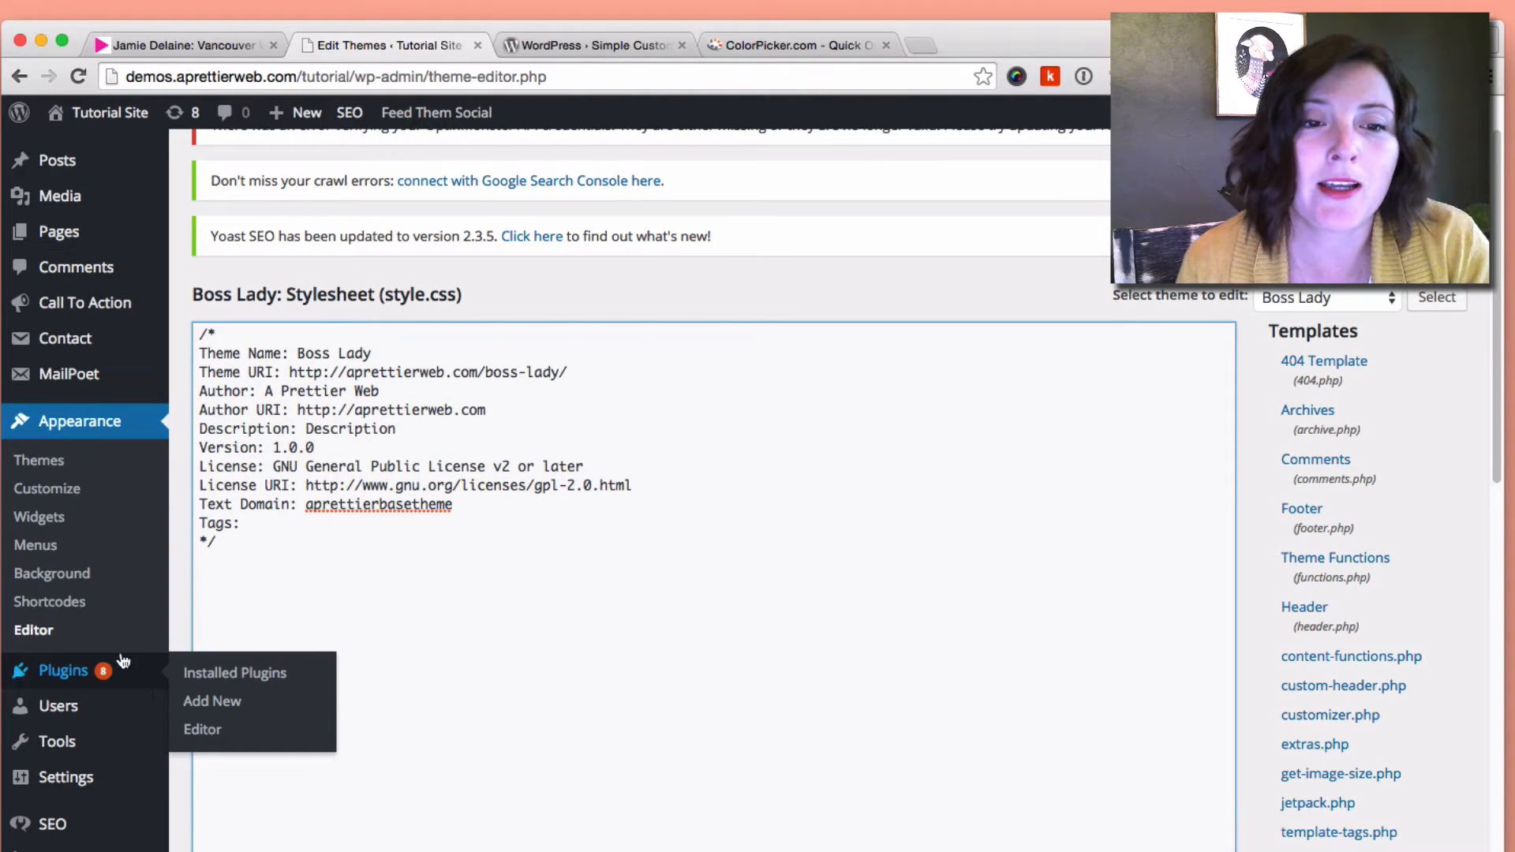
mouse_move(69, 421)
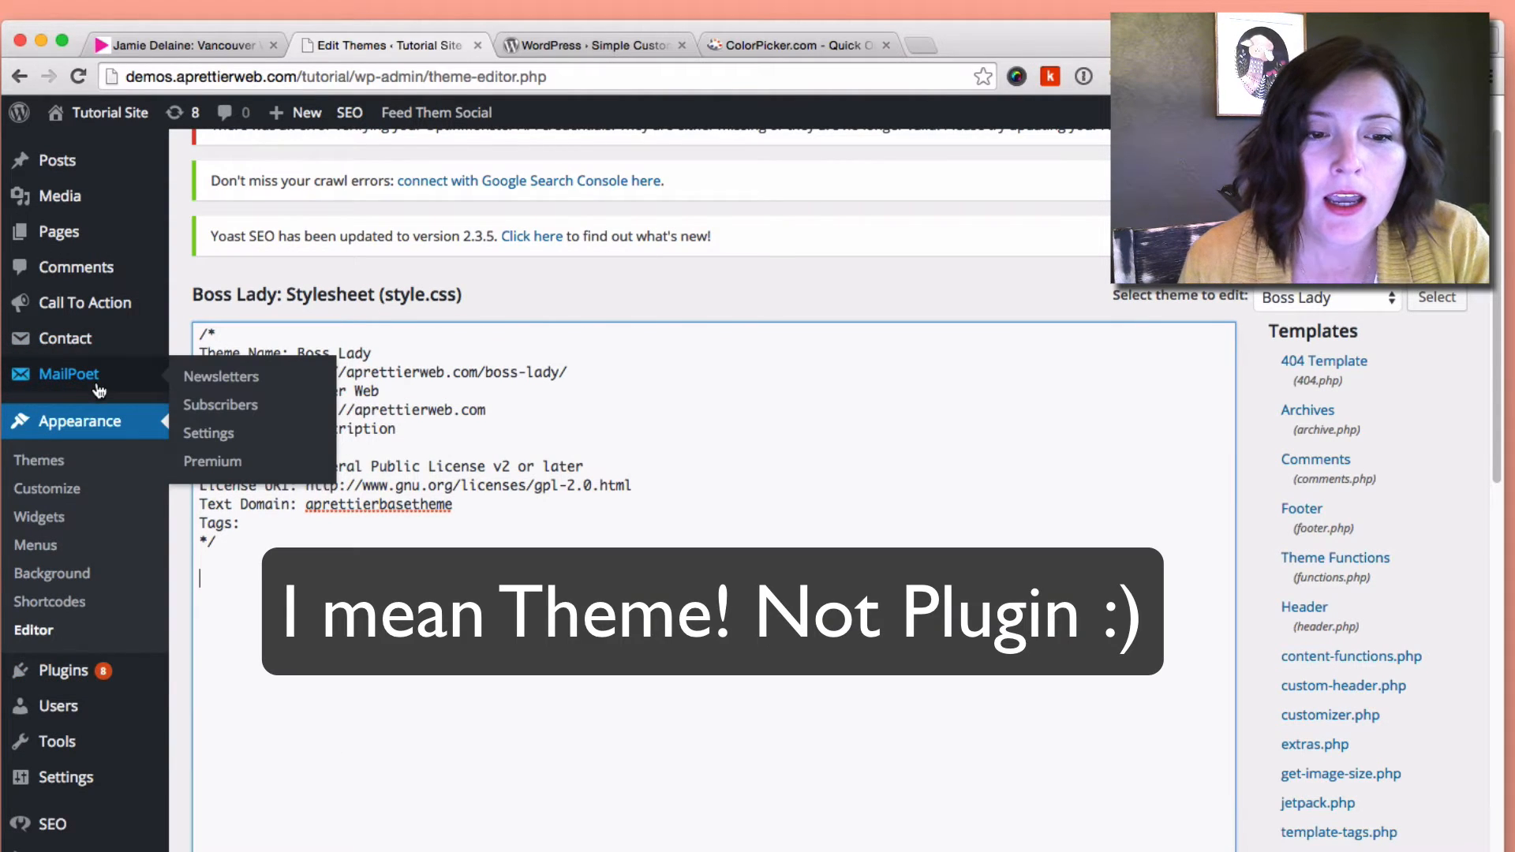
click(56, 495)
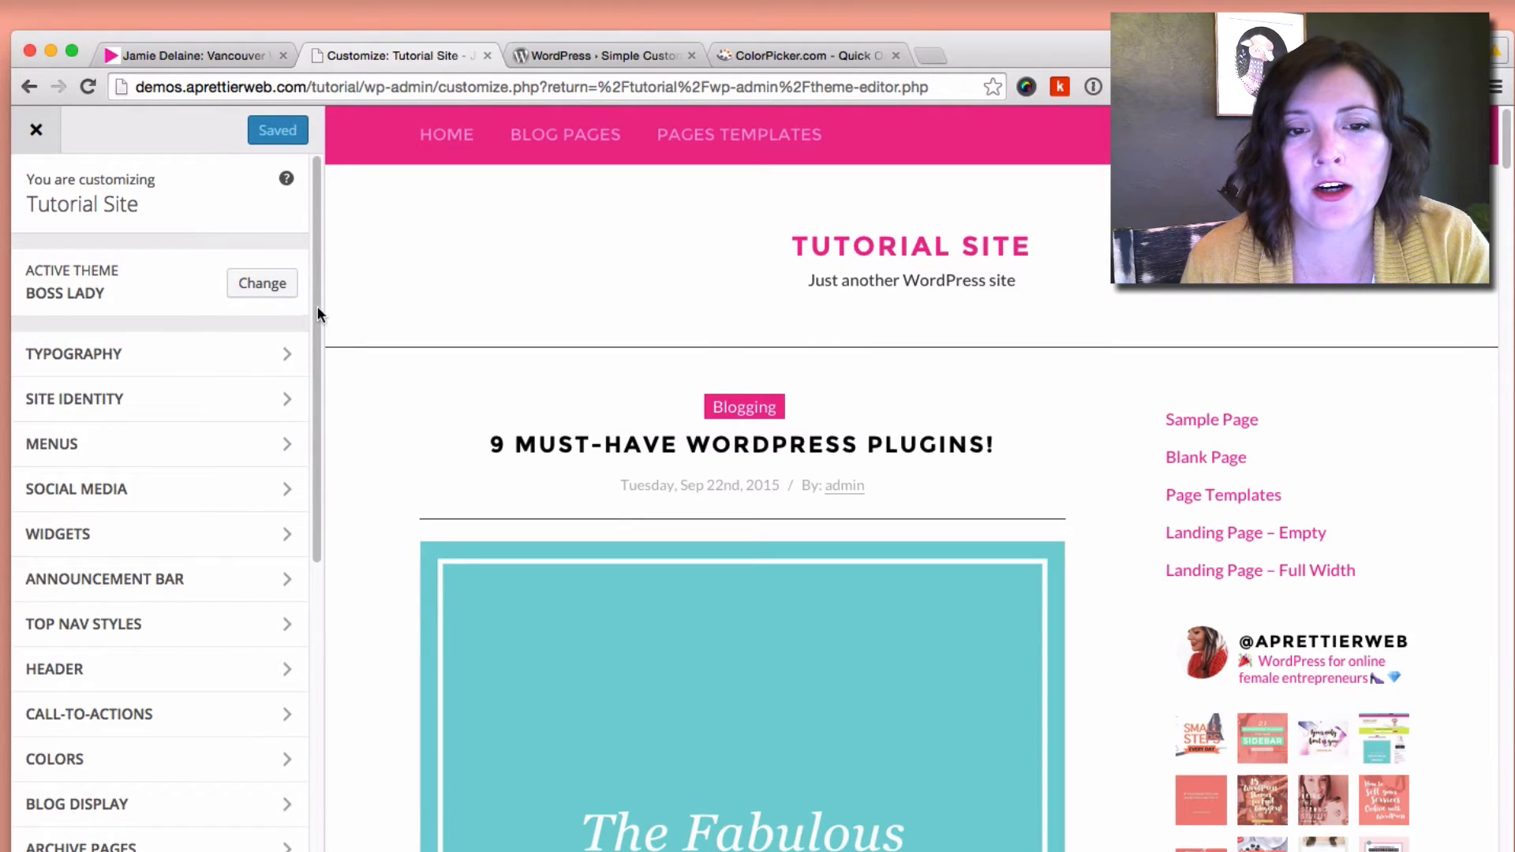
mouse_move(315, 300)
mouse_down()
mouse_move(321, 503)
mouse_move(363, 702)
mouse_up()
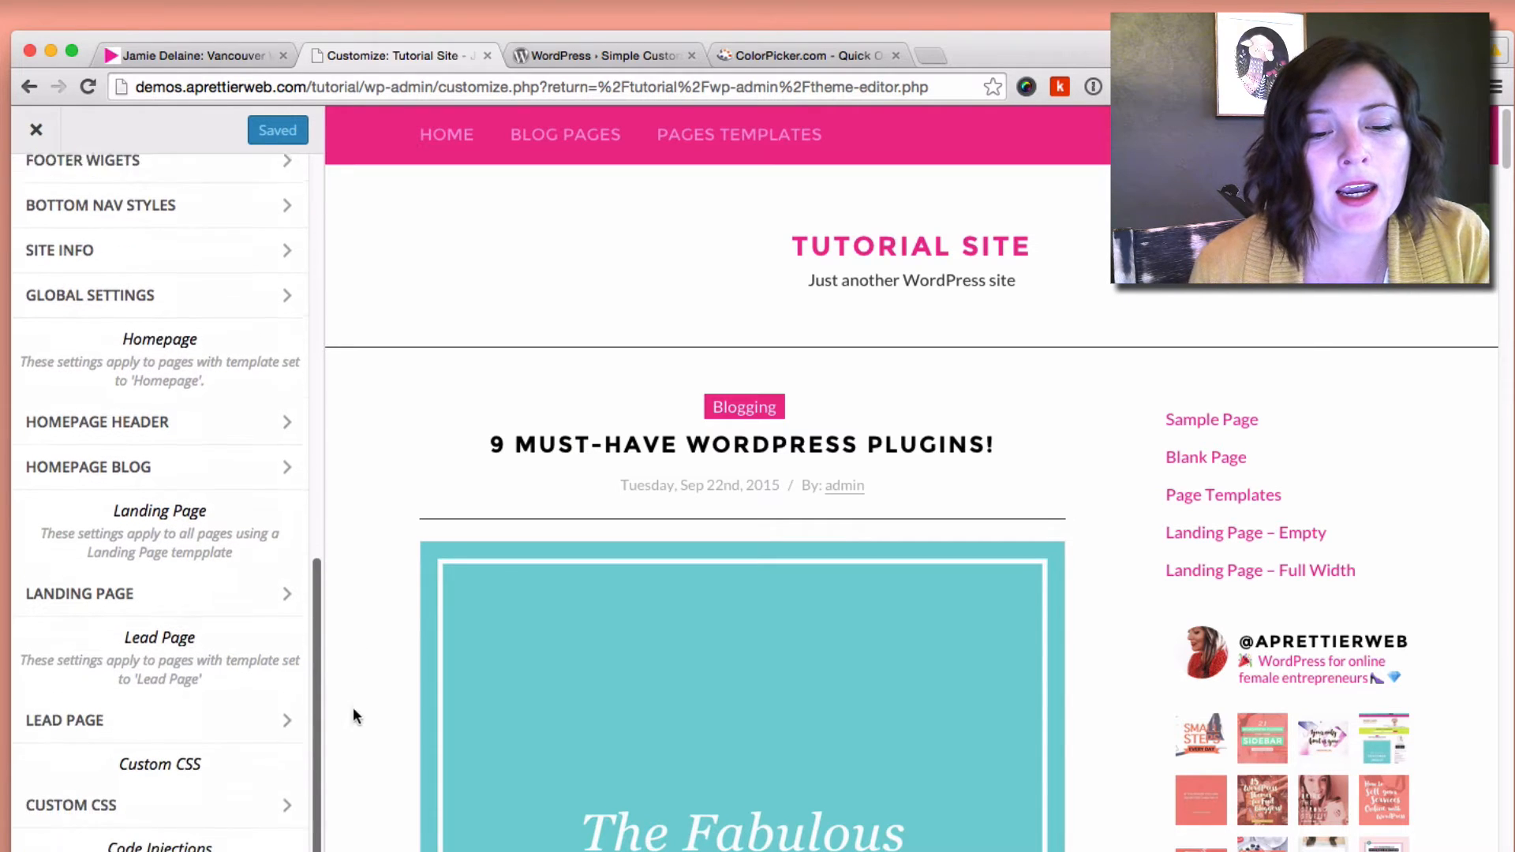
In Custom CSS, add a .widget_nav_menu ul rule with margin 0 and padding 0
click(139, 790)
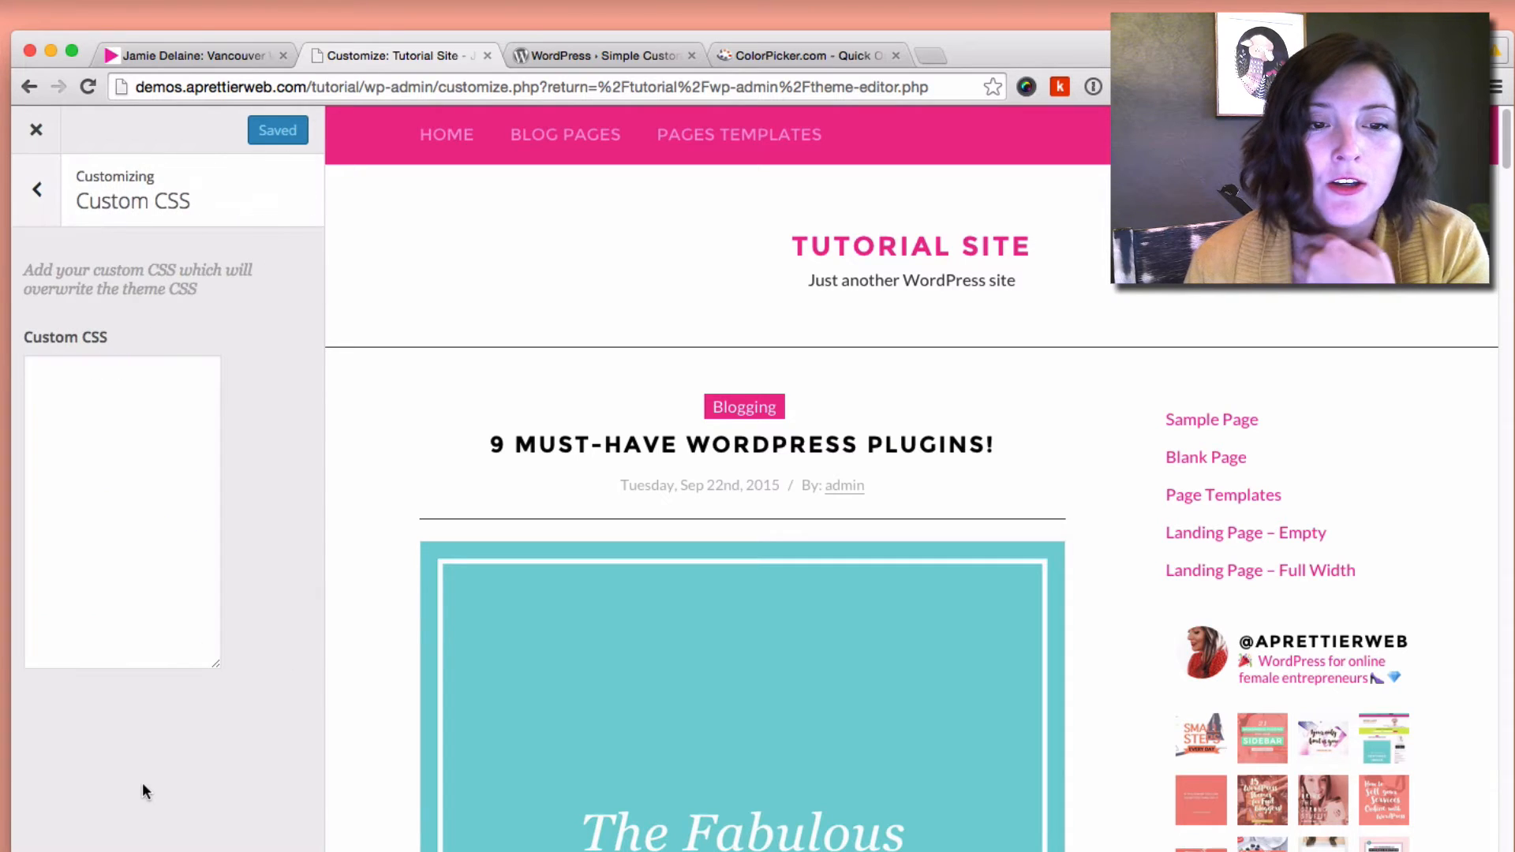
drag(216, 666, 312, 680)
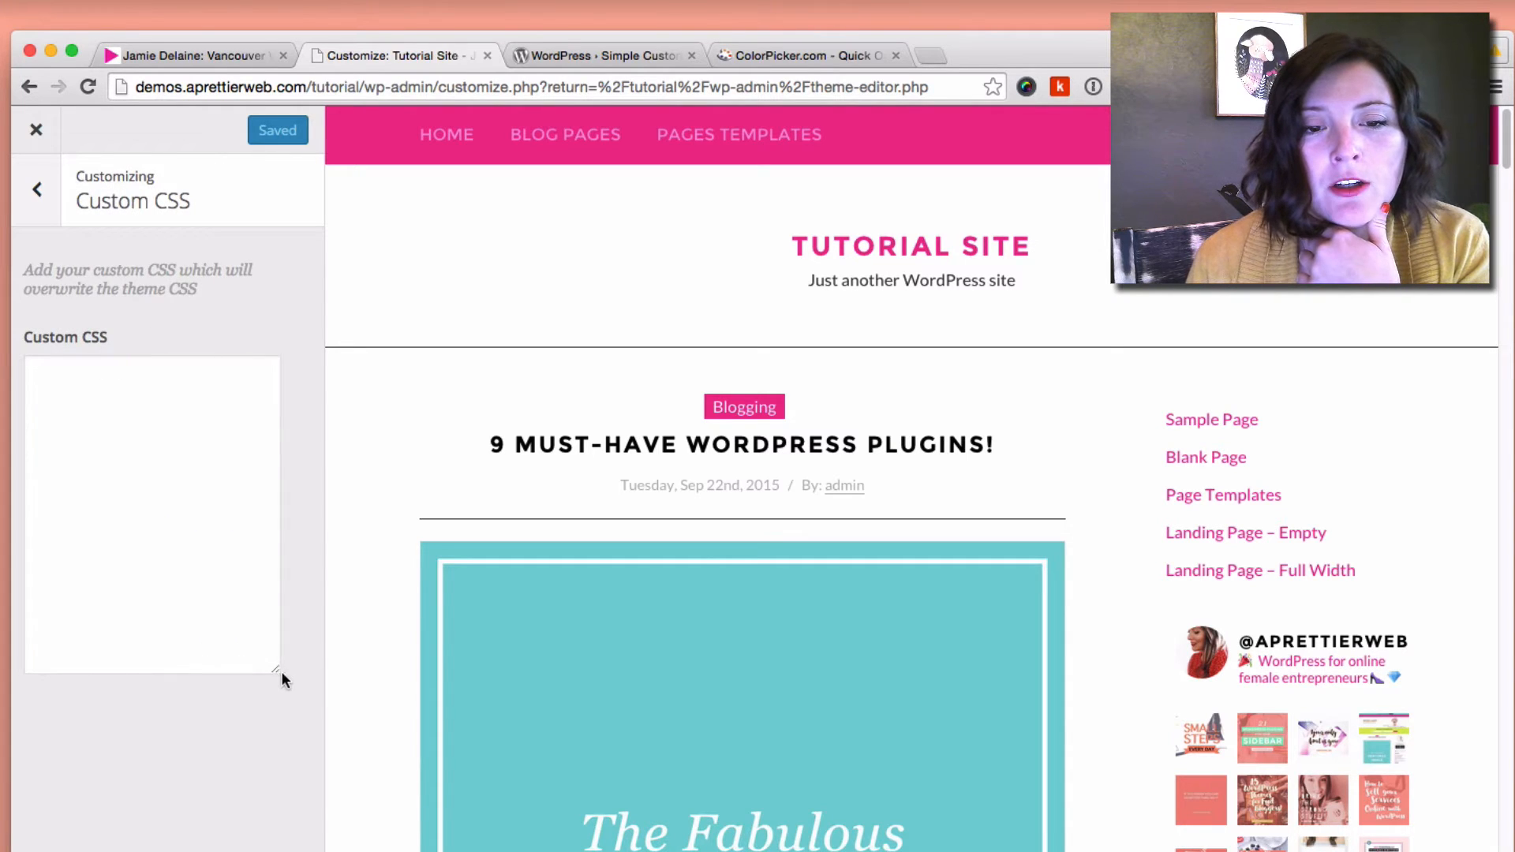
click(106, 414)
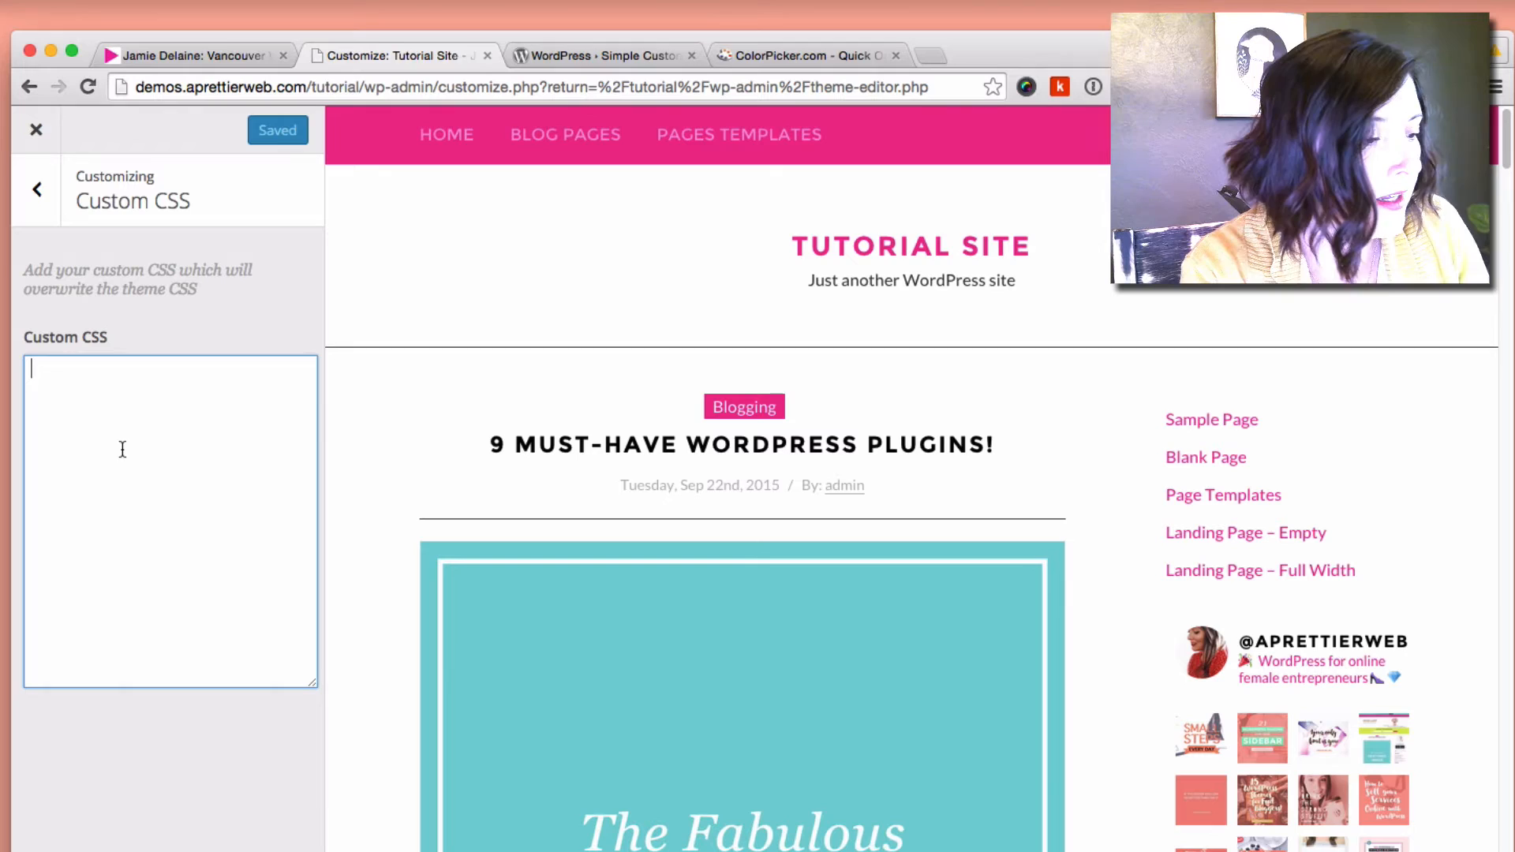
text(.widget)
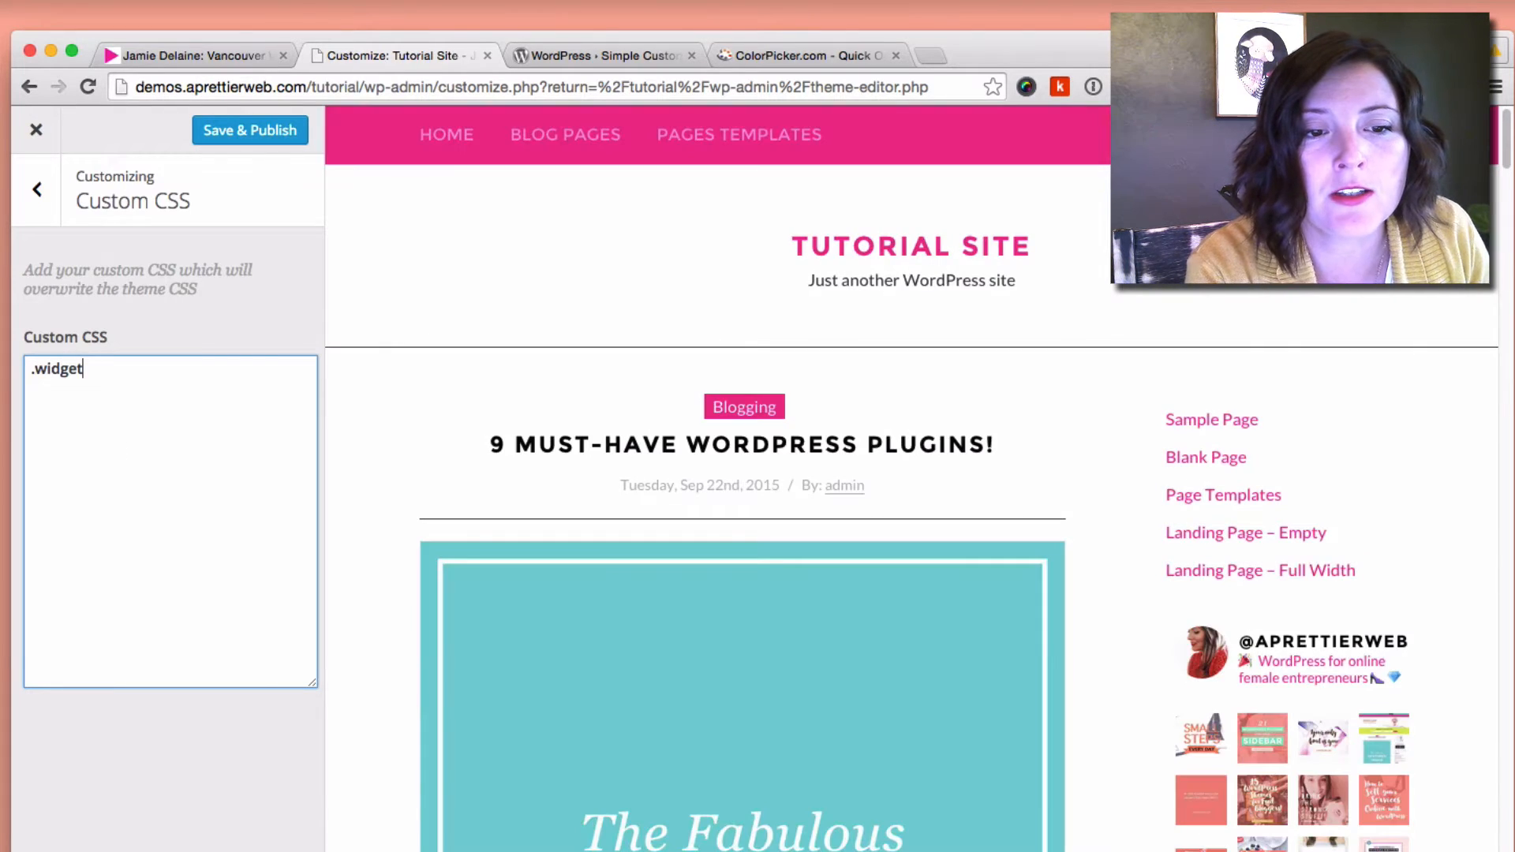
text(_nav_)
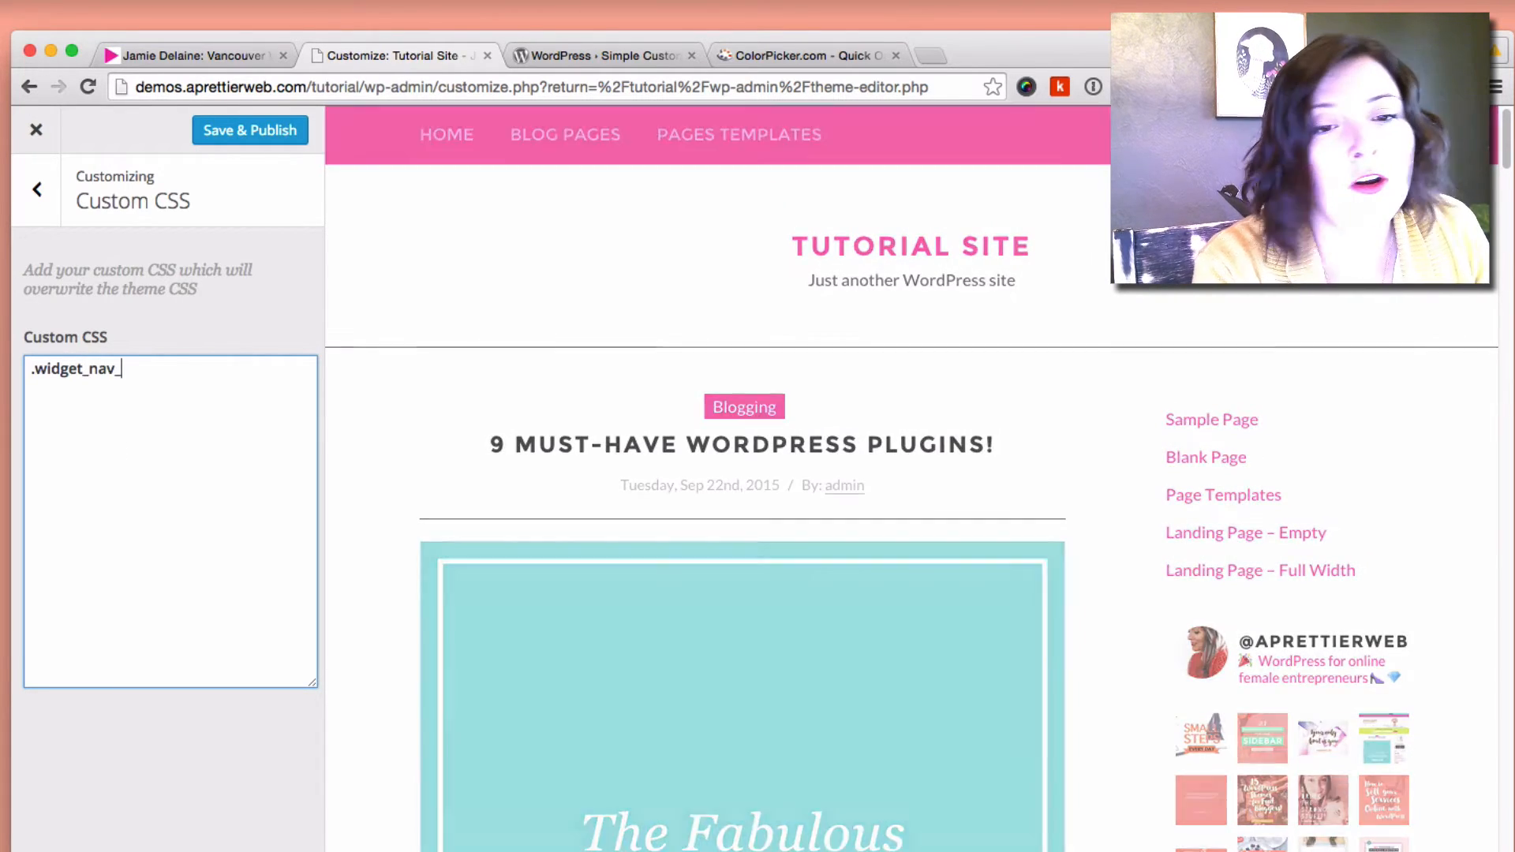
text(menu )
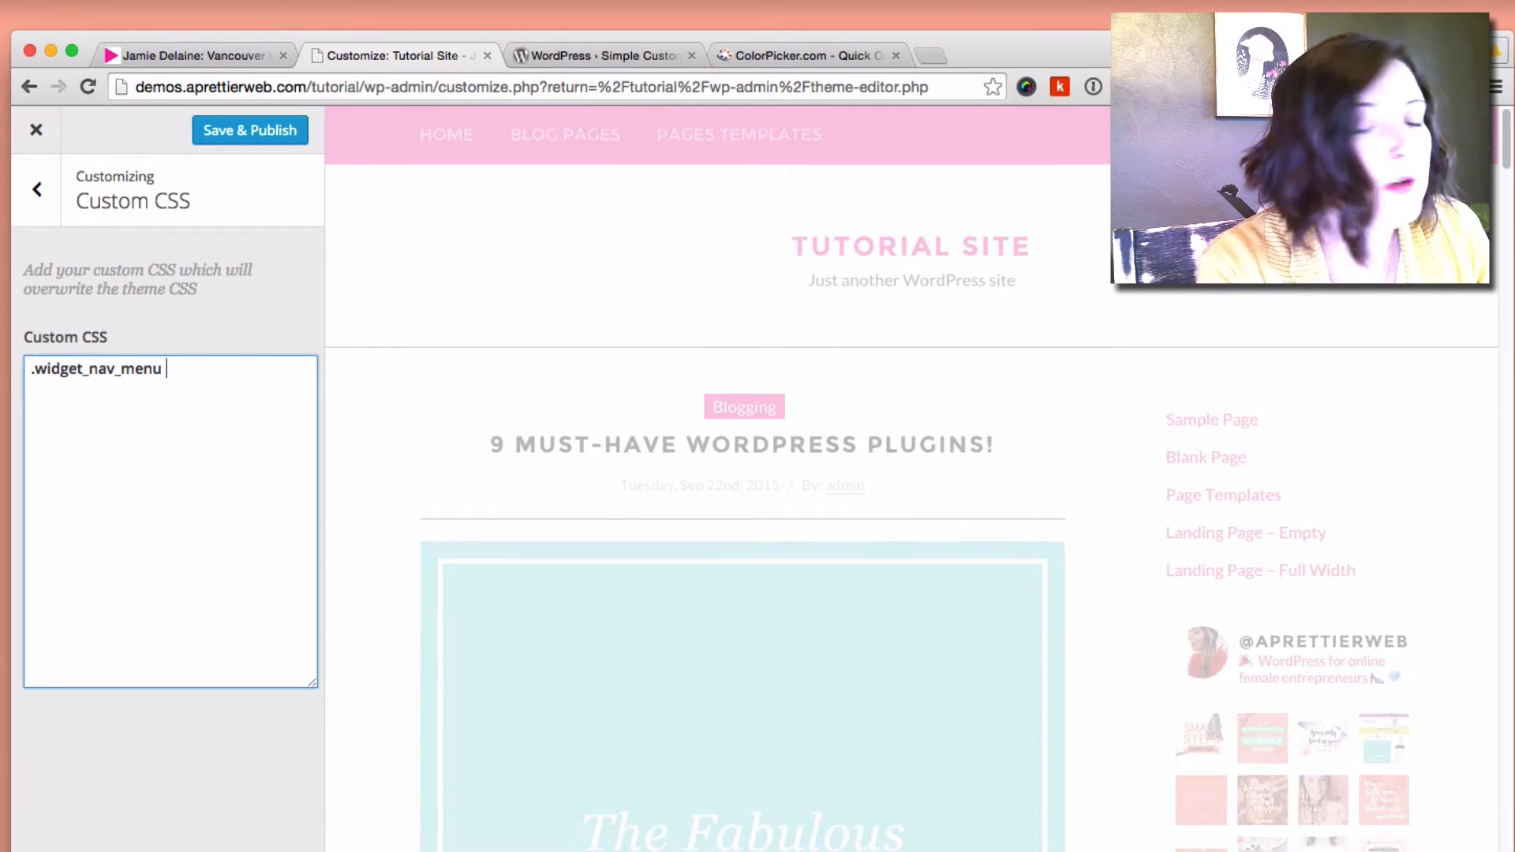
text(ul)
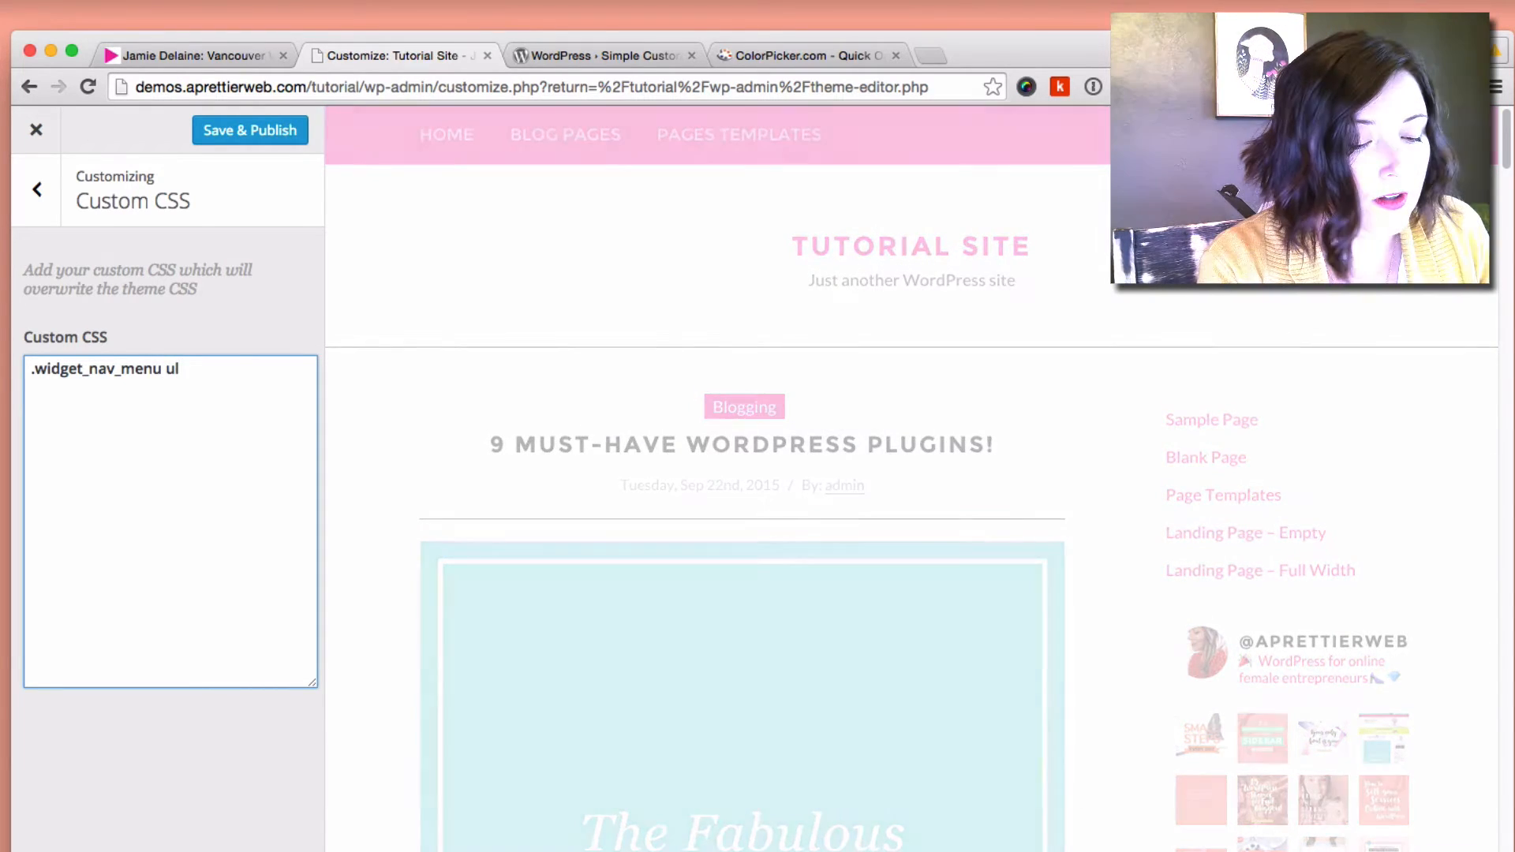
text( { margi)
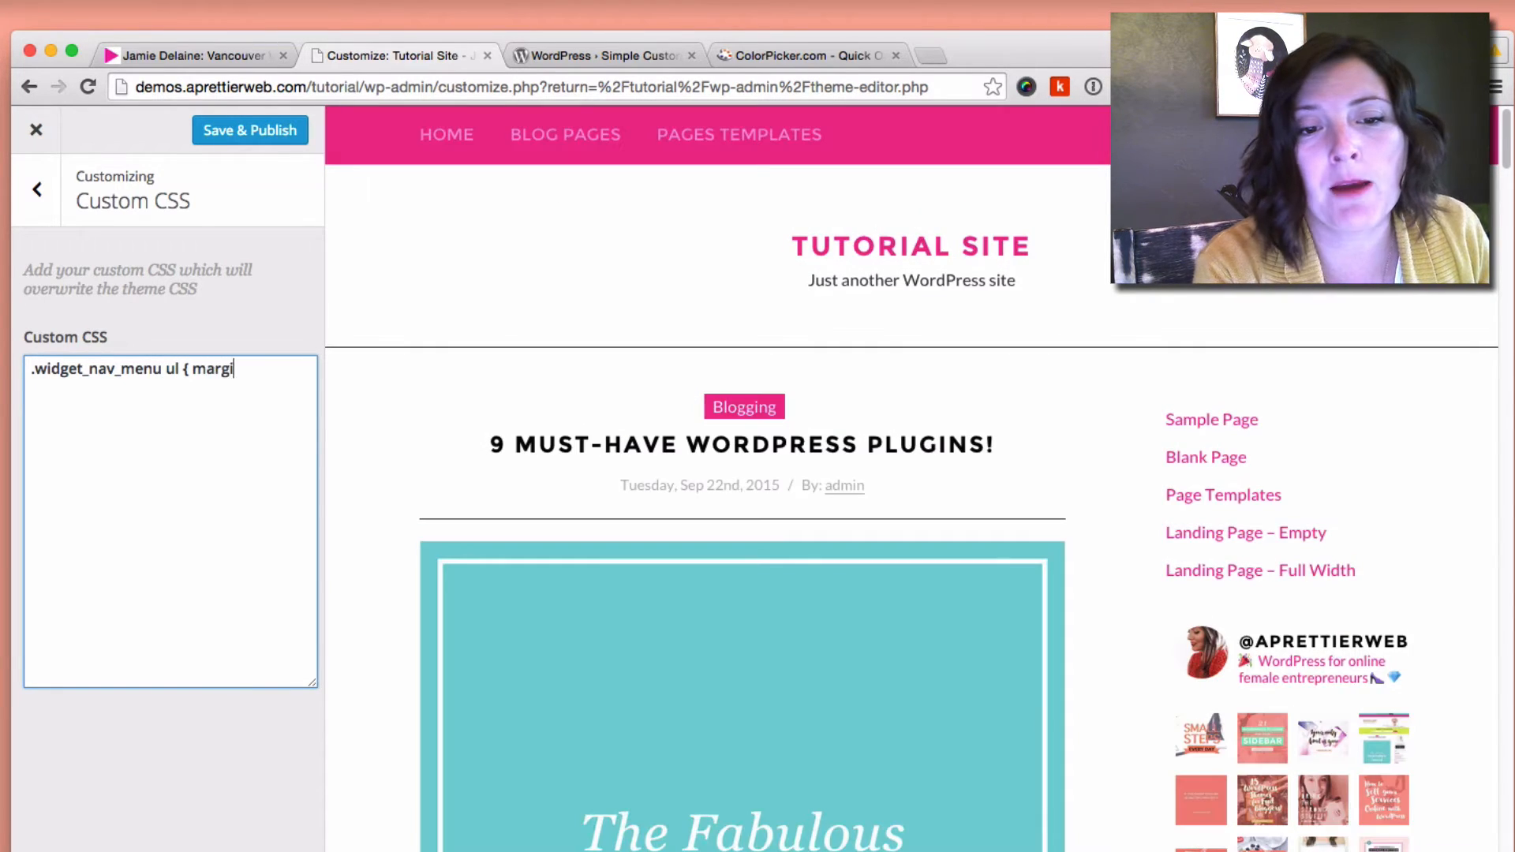
key(BackSpace)
key(BackSpace)
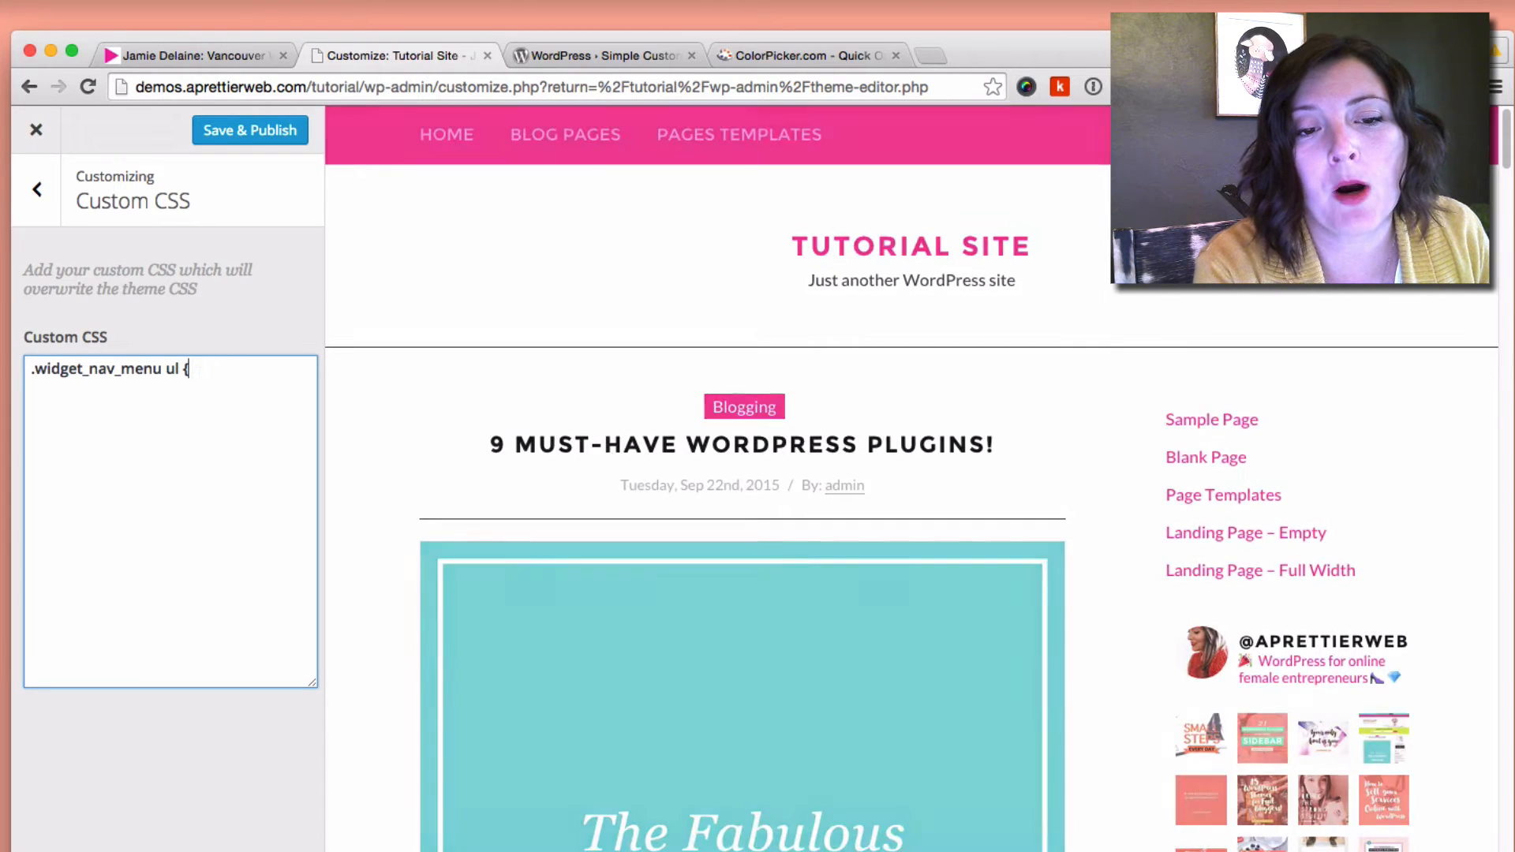
key(Return)
text(maring)
text(: )
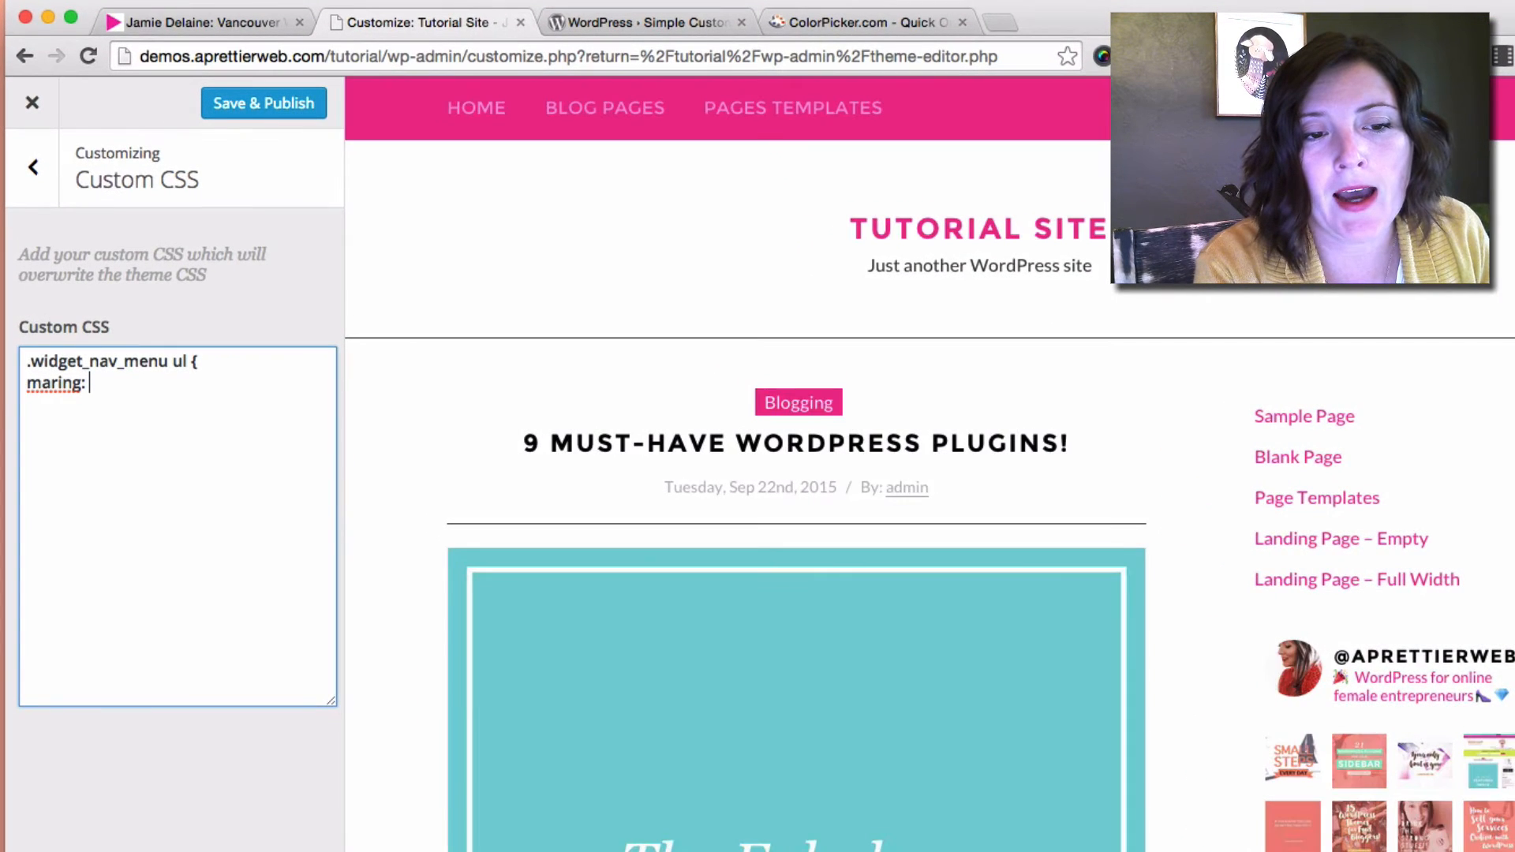
text(: 0)
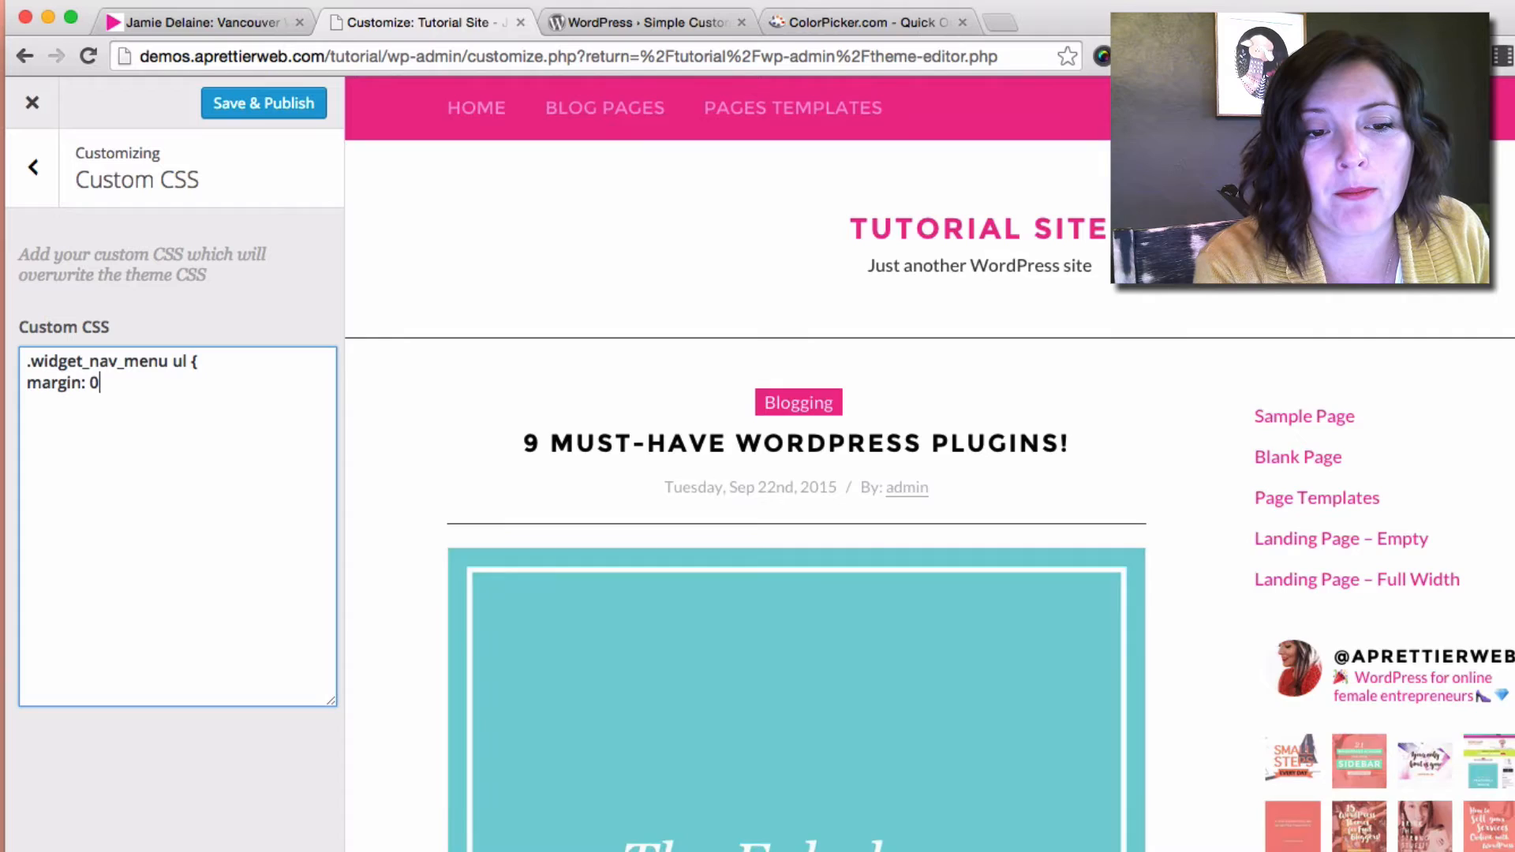
text(px)
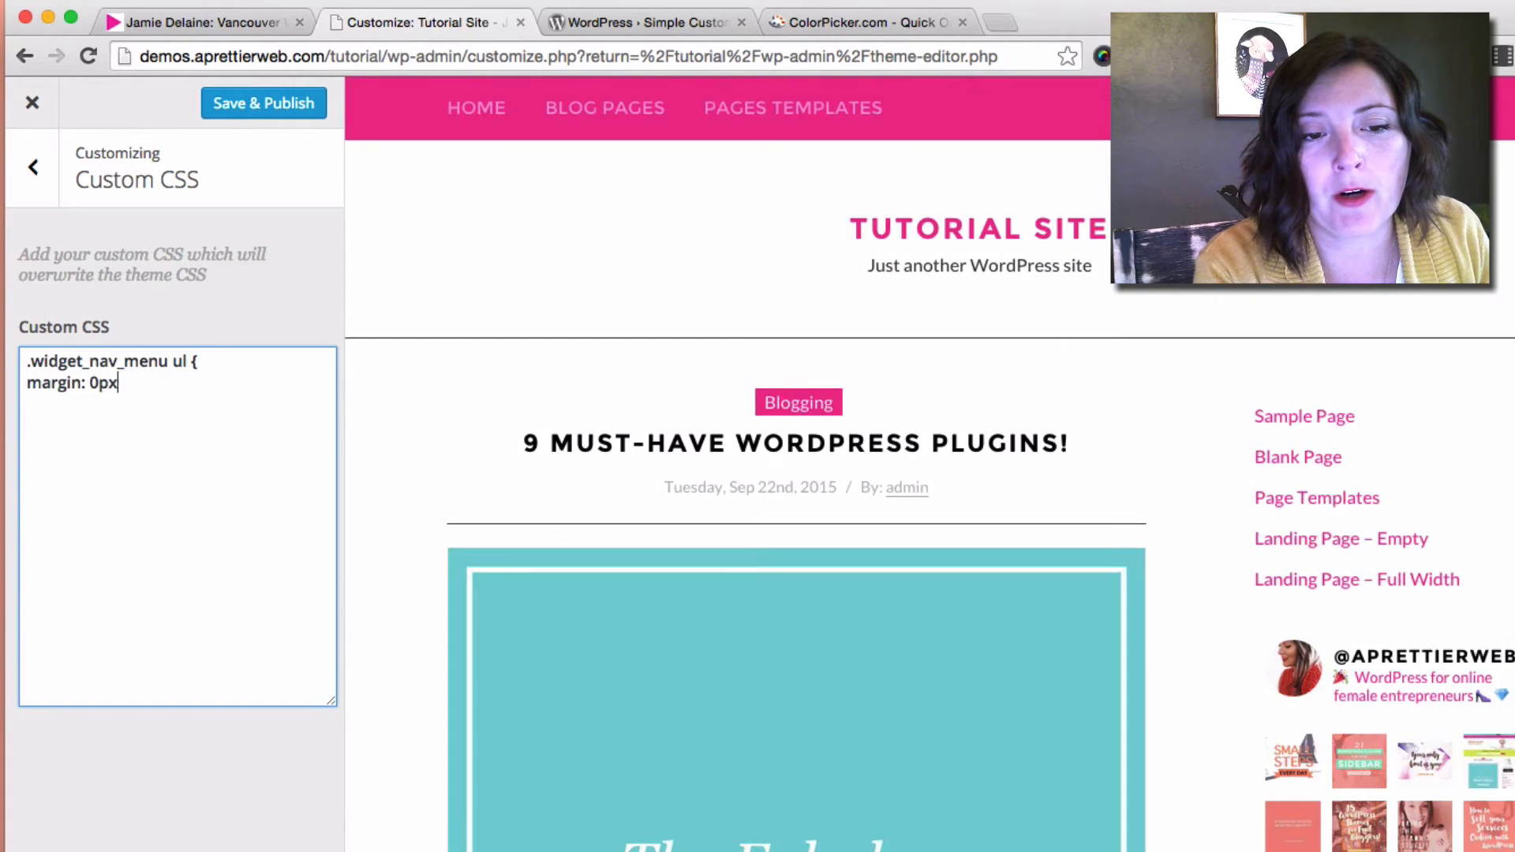
text(;;)
key(Return)
text(padd)
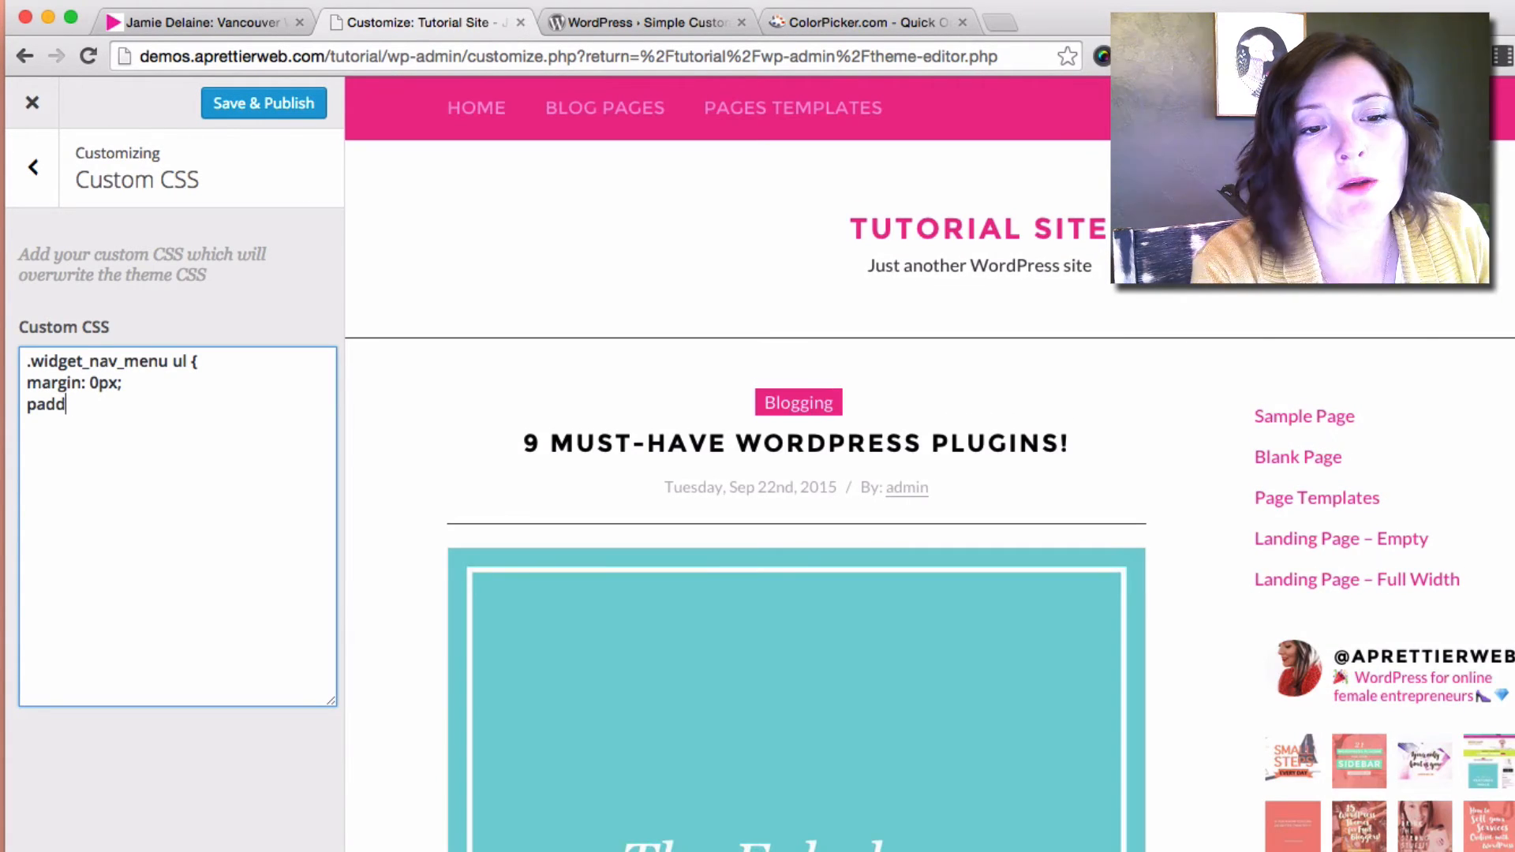
text(ing: 0px; )
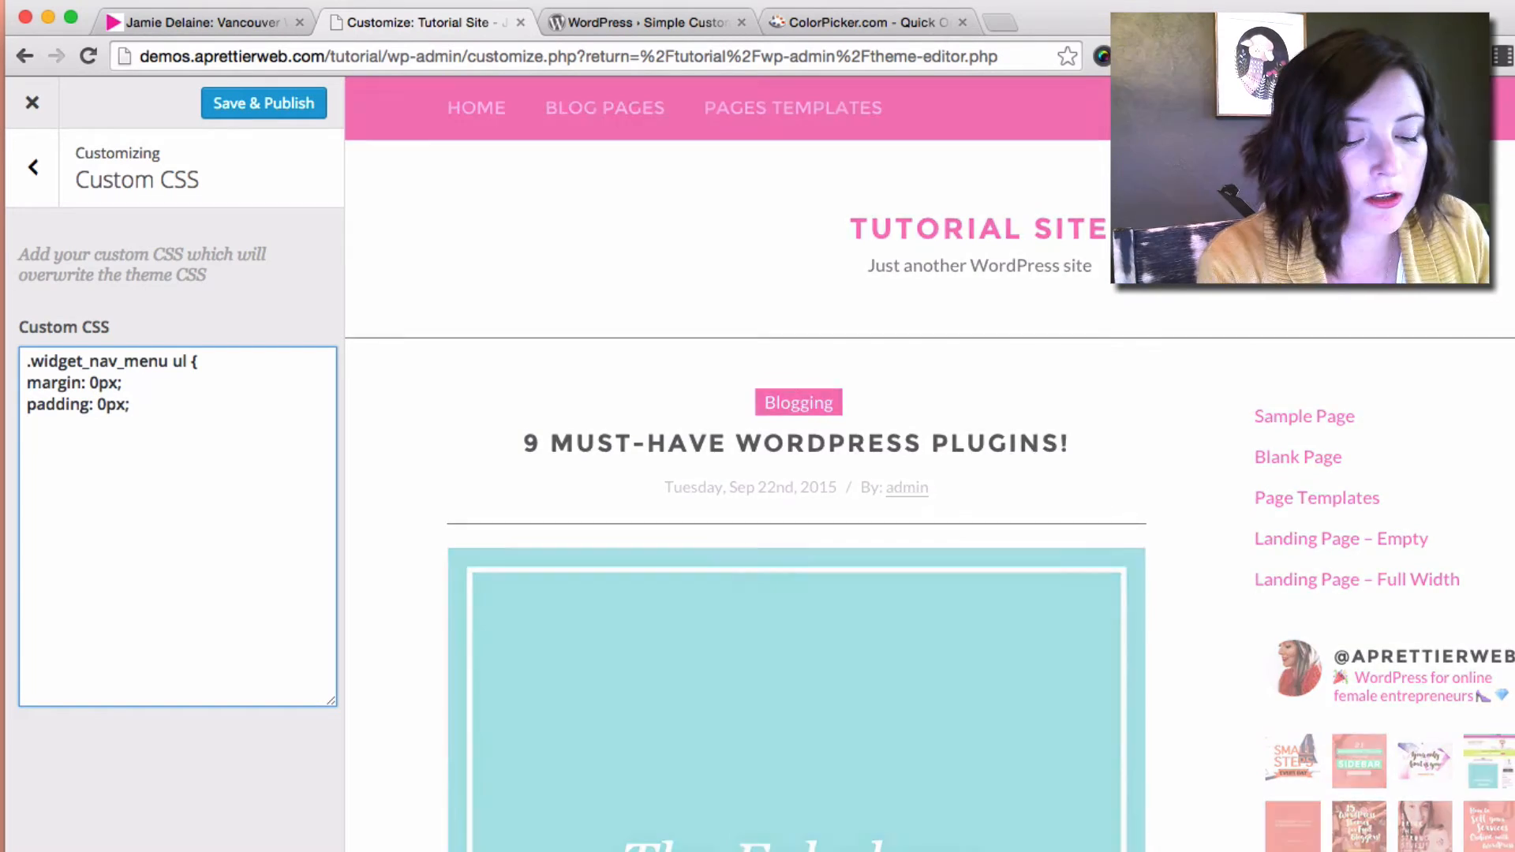
text(})
key(Return)
text(.widget)
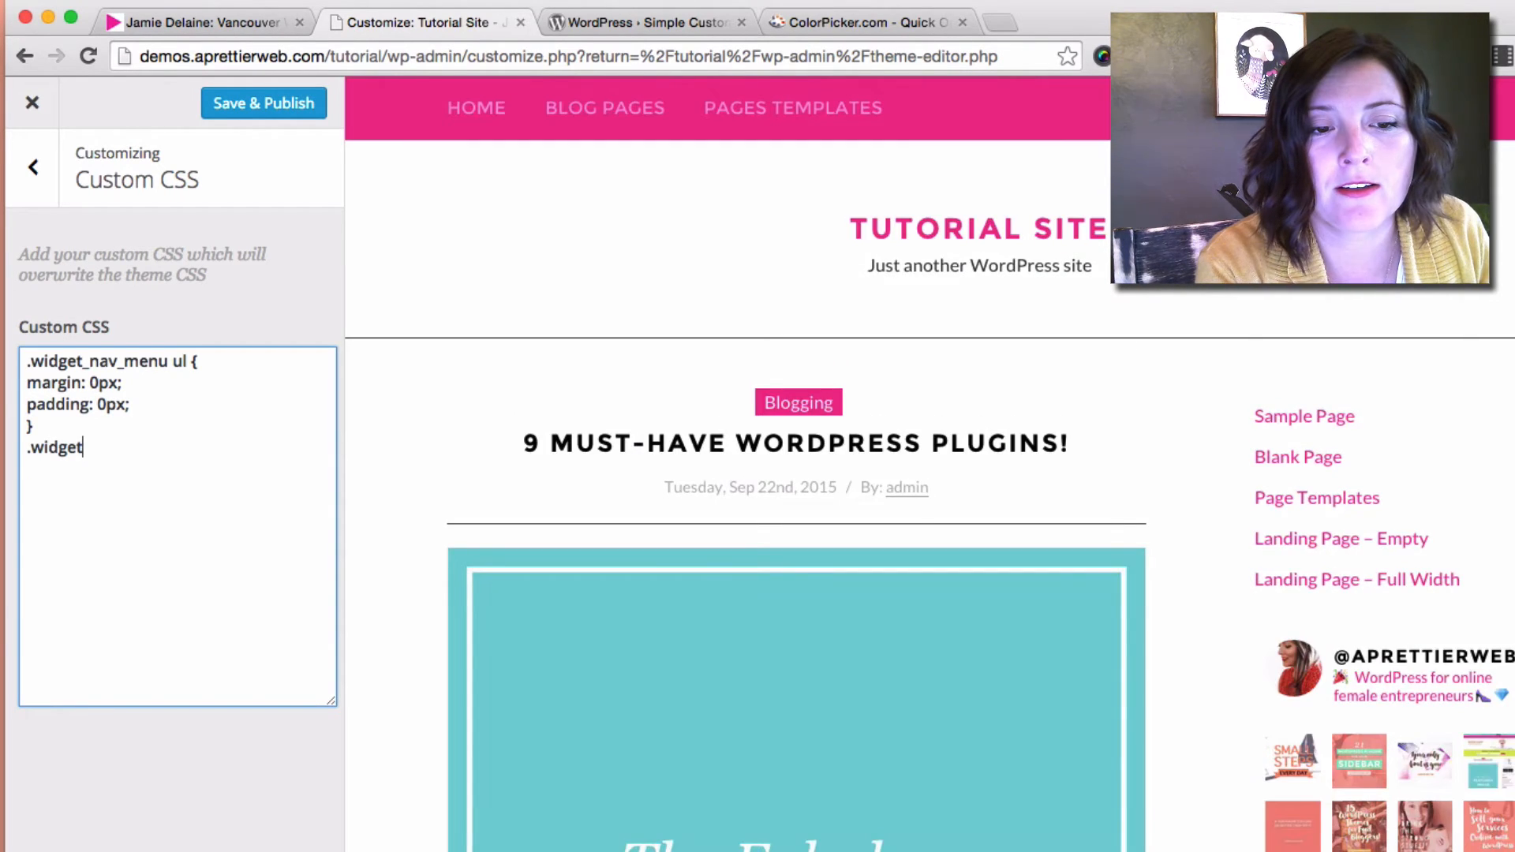
text(_nav_m)
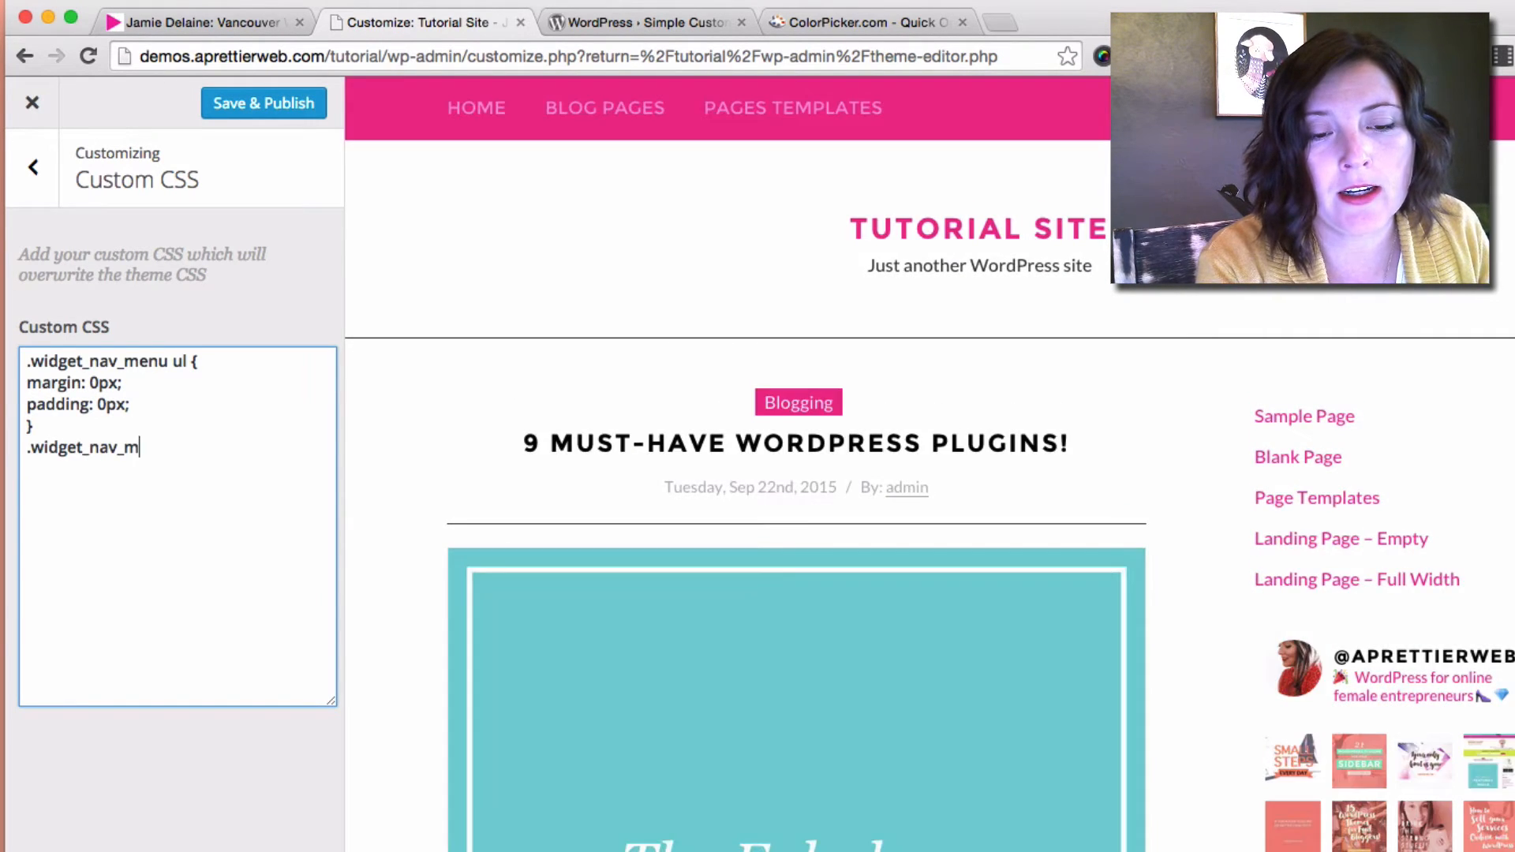
text(enu ul li )
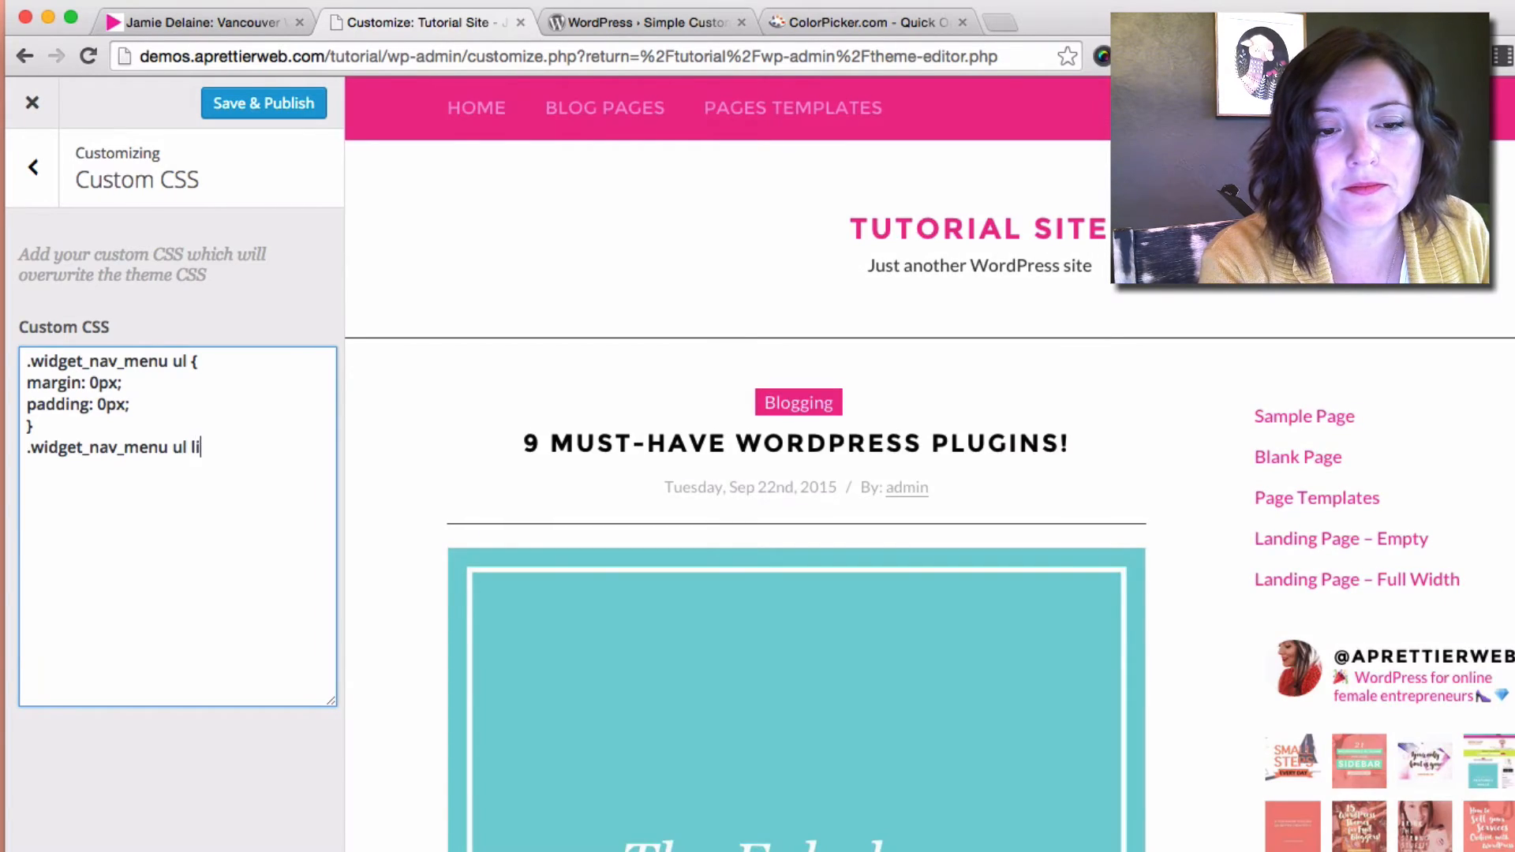
text({)
Add a .widget_nav_menu ul li rule with margin 0, padding 0 and margin-bottom 10px
key(Return)
text(margin)
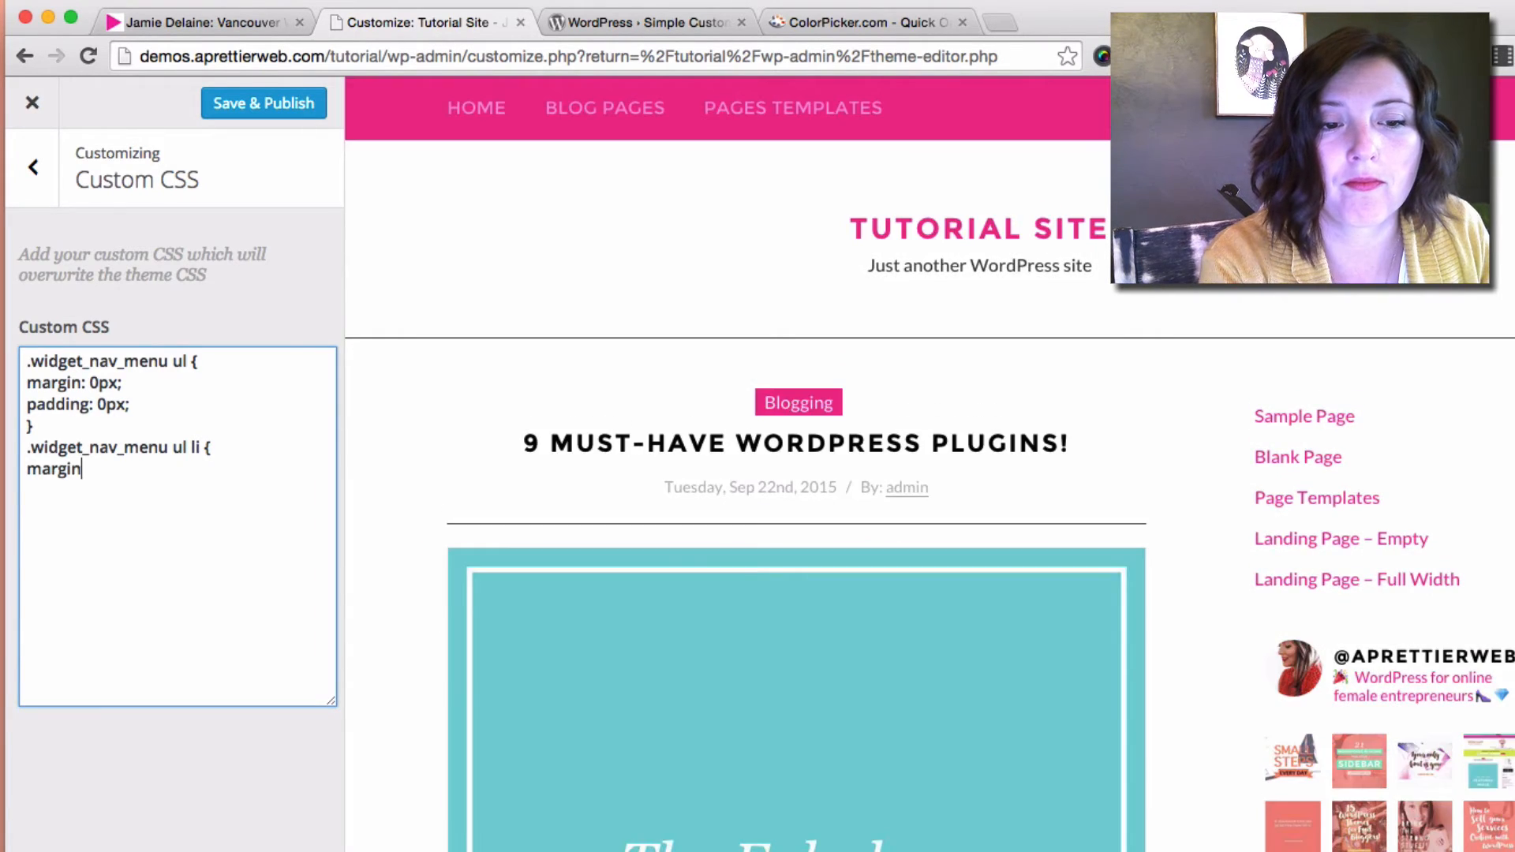
text(: 0p)
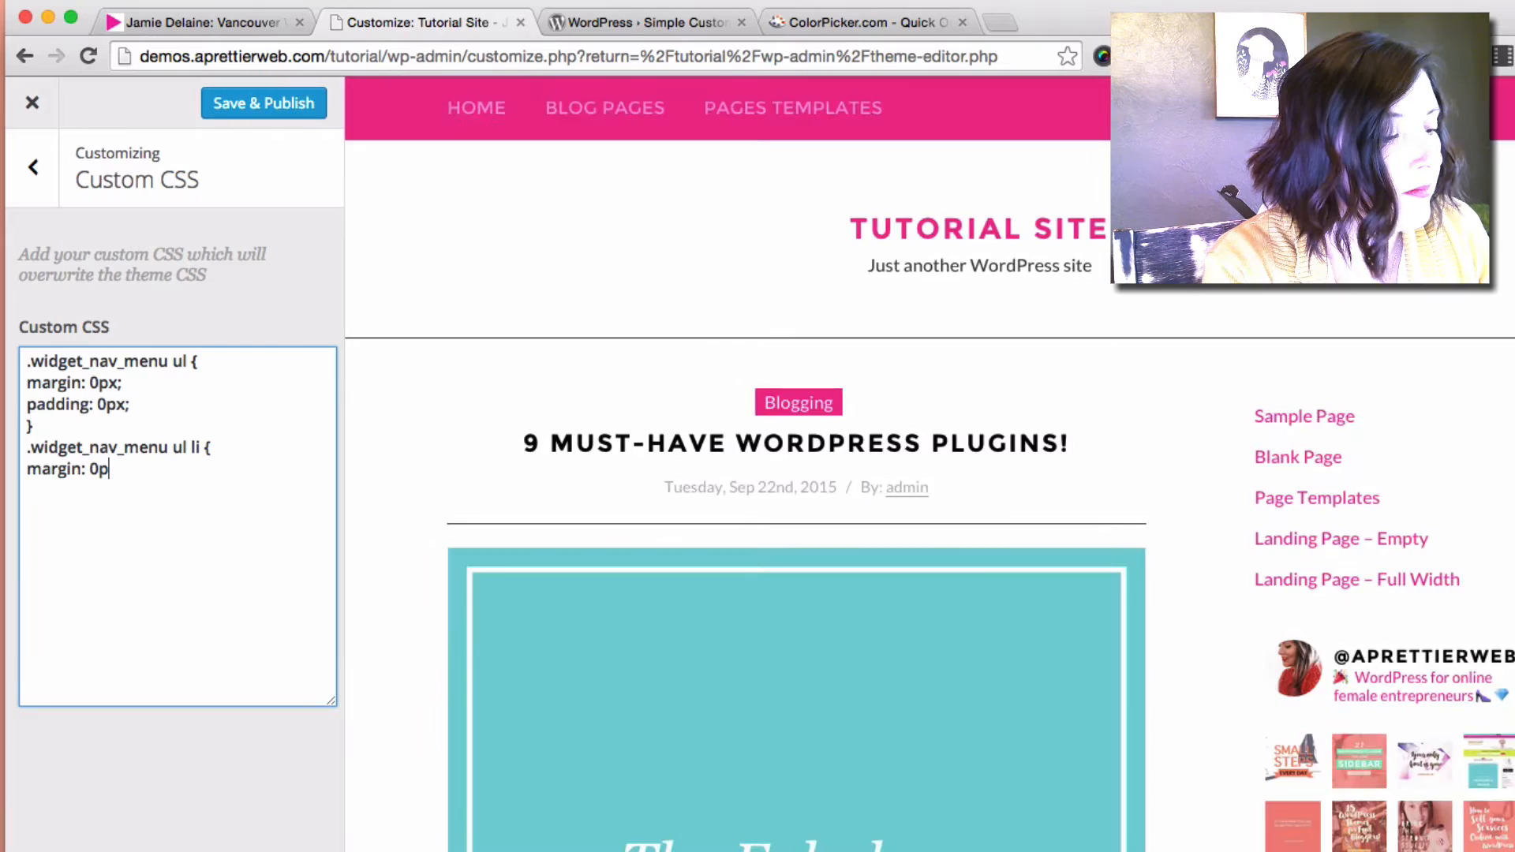
text(x;)
key(Return)
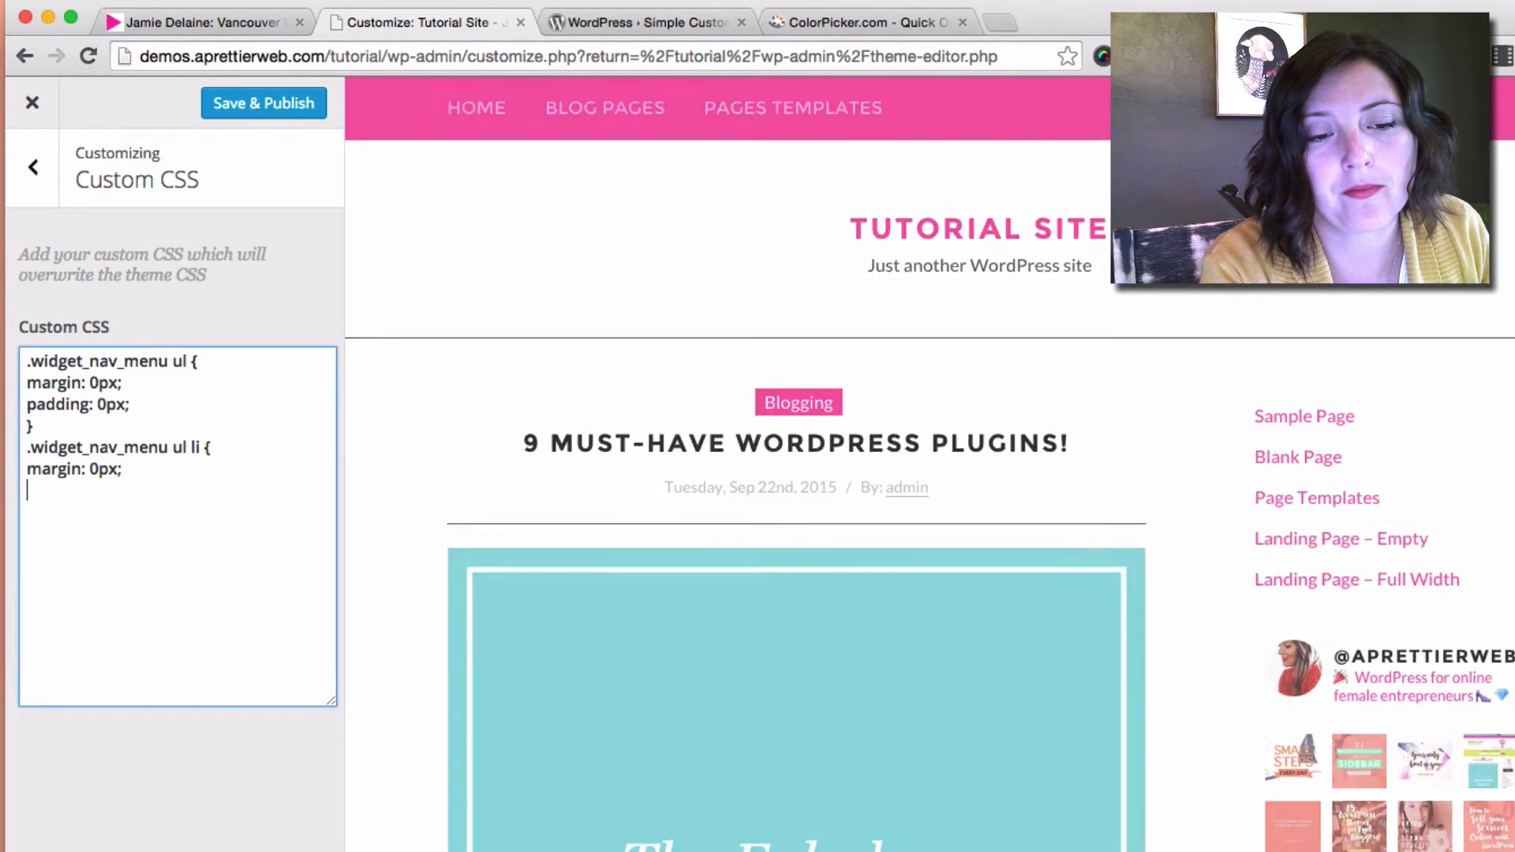
text(padding: 0px;)
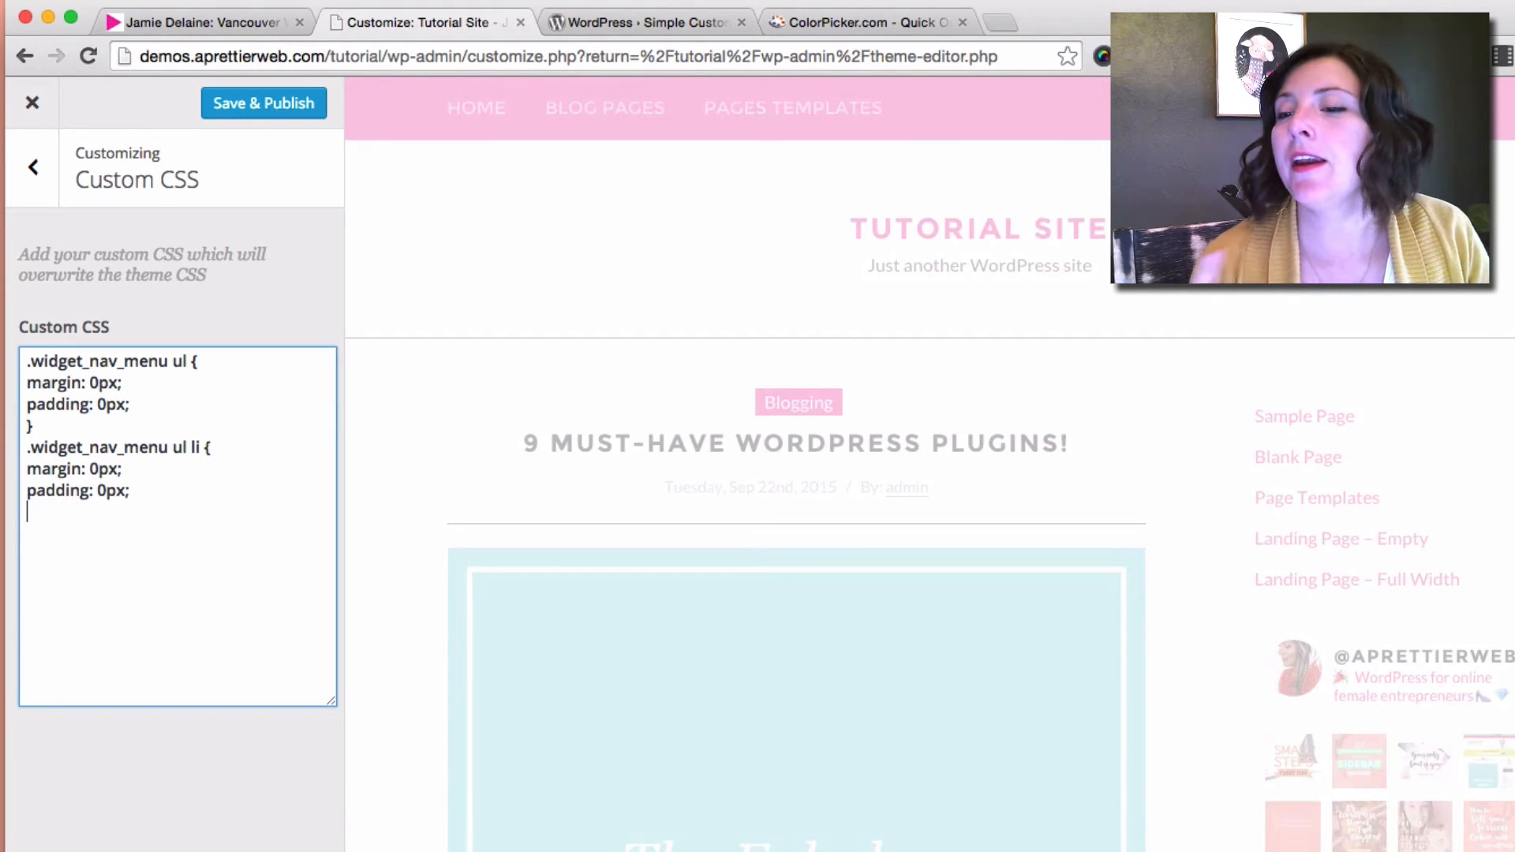
key(Return)
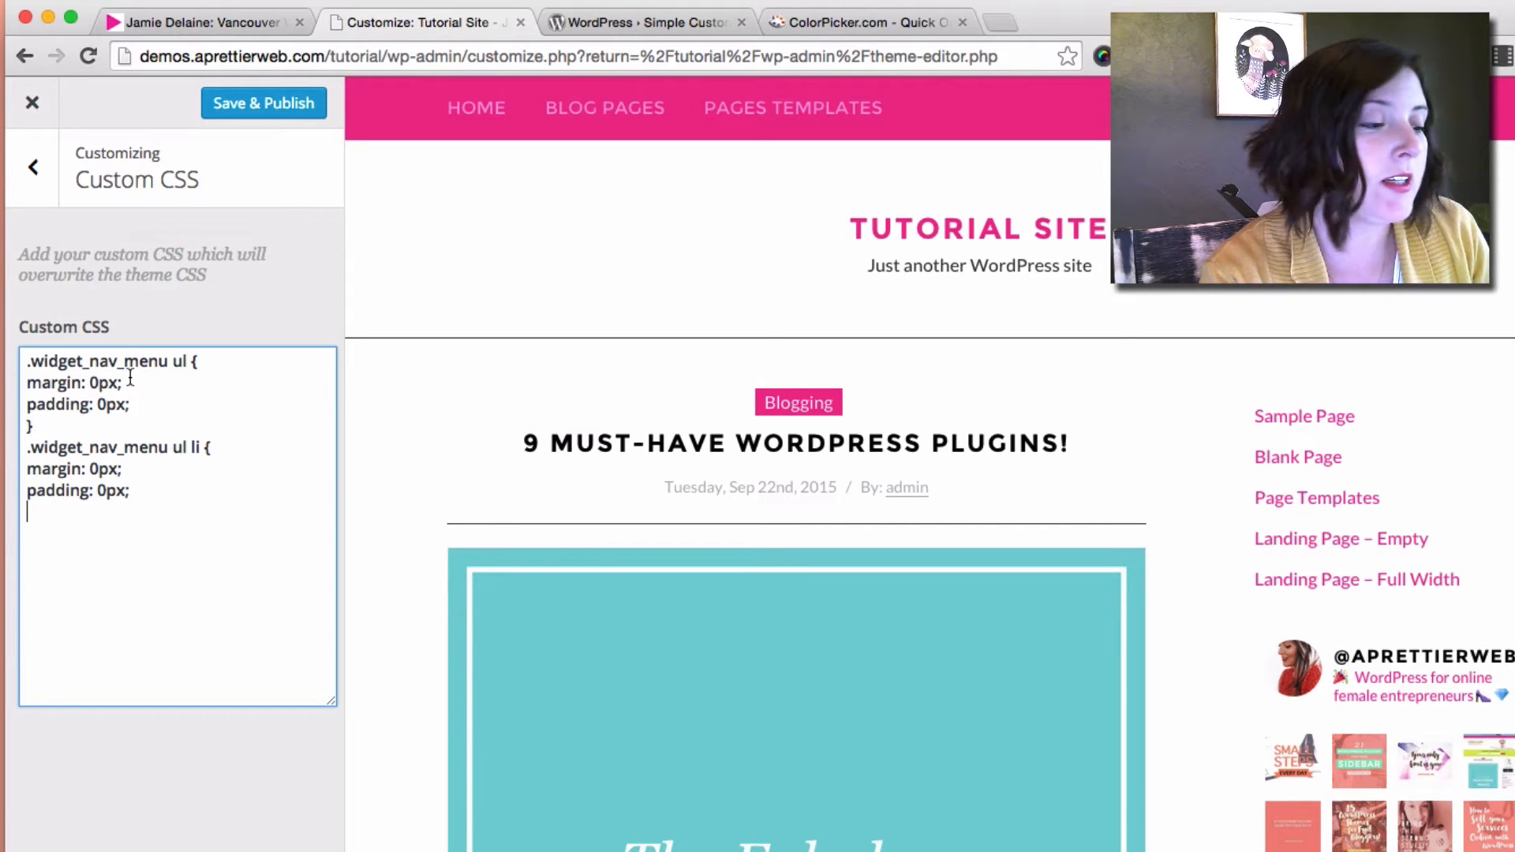
text(margin-bott)
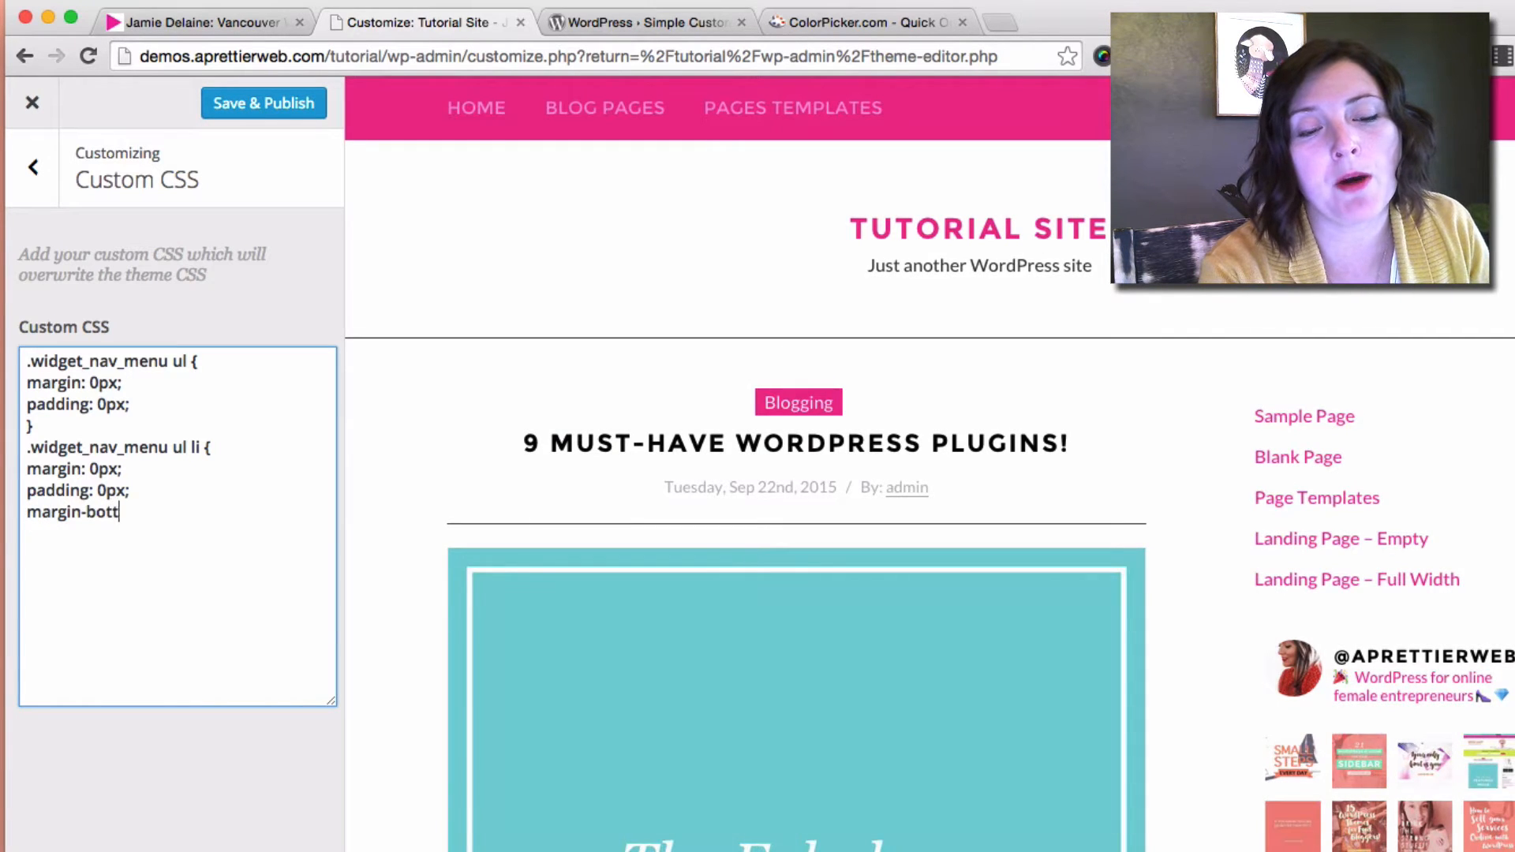
text(om: 10px; )
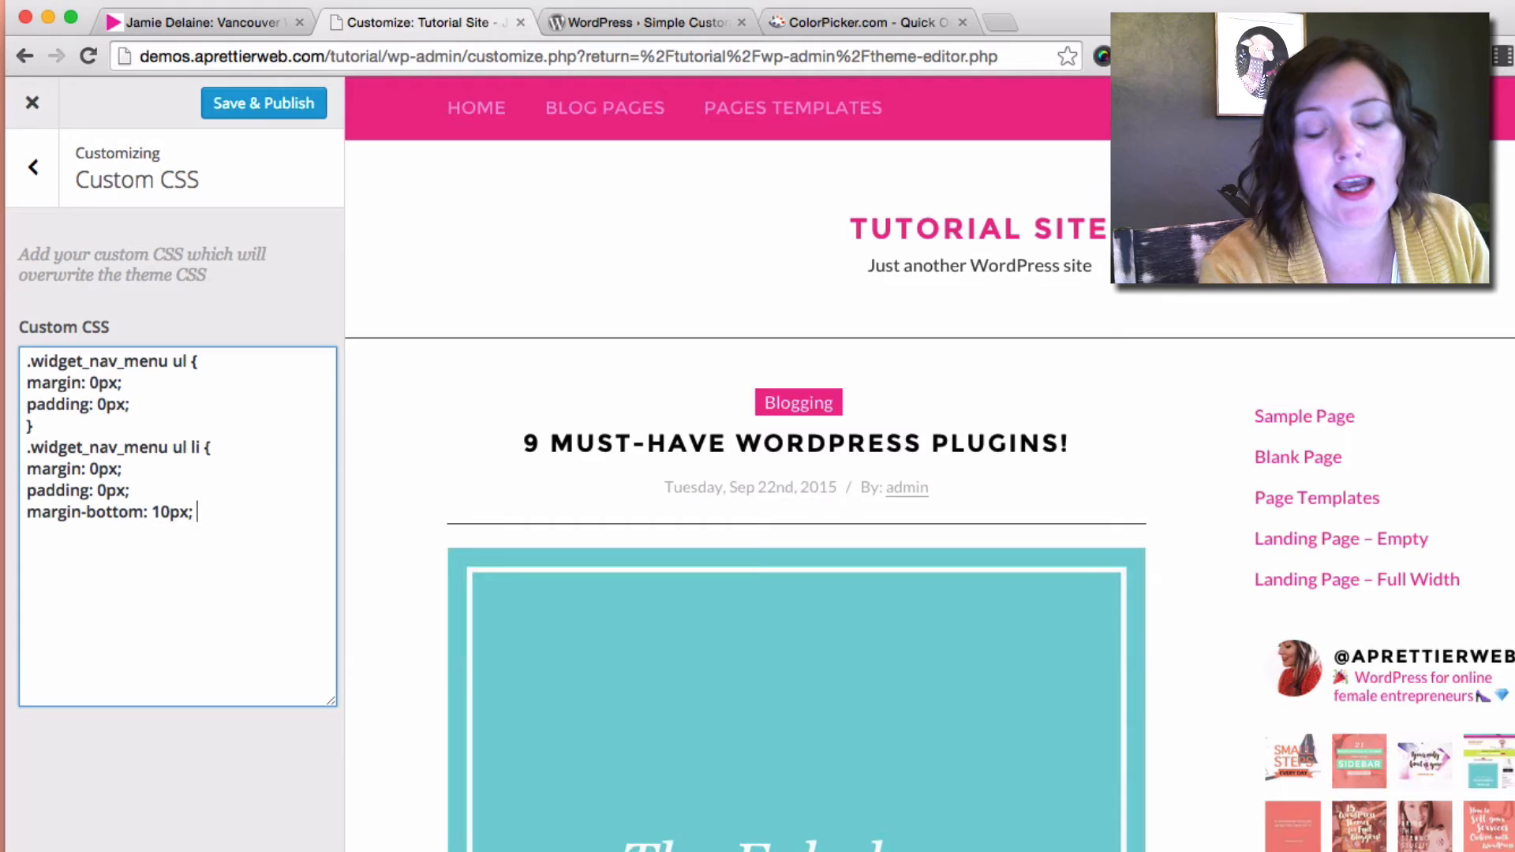
text(})
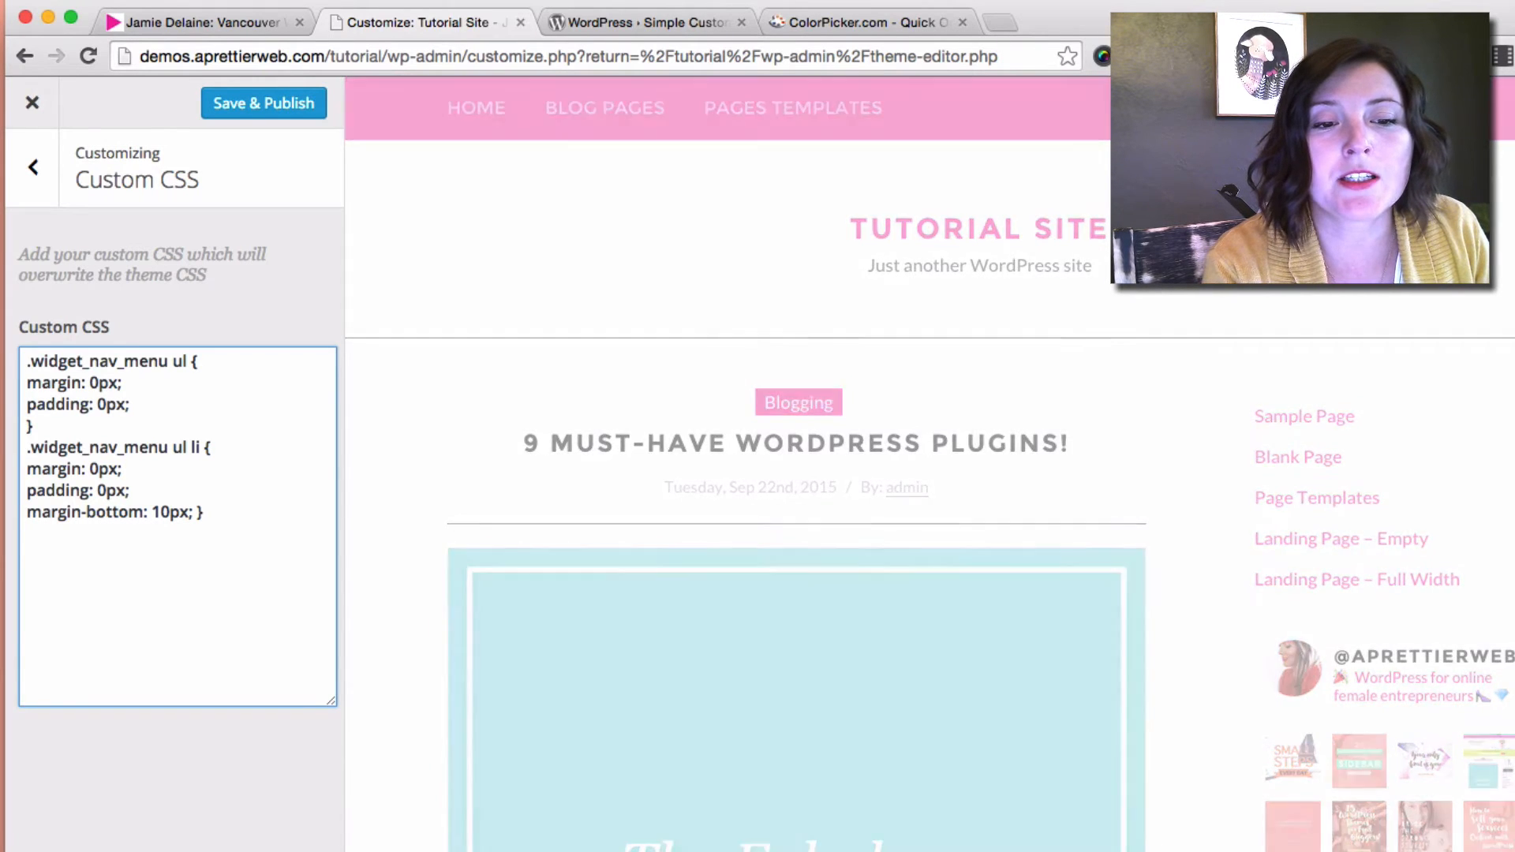
key(Return)
key(Return)
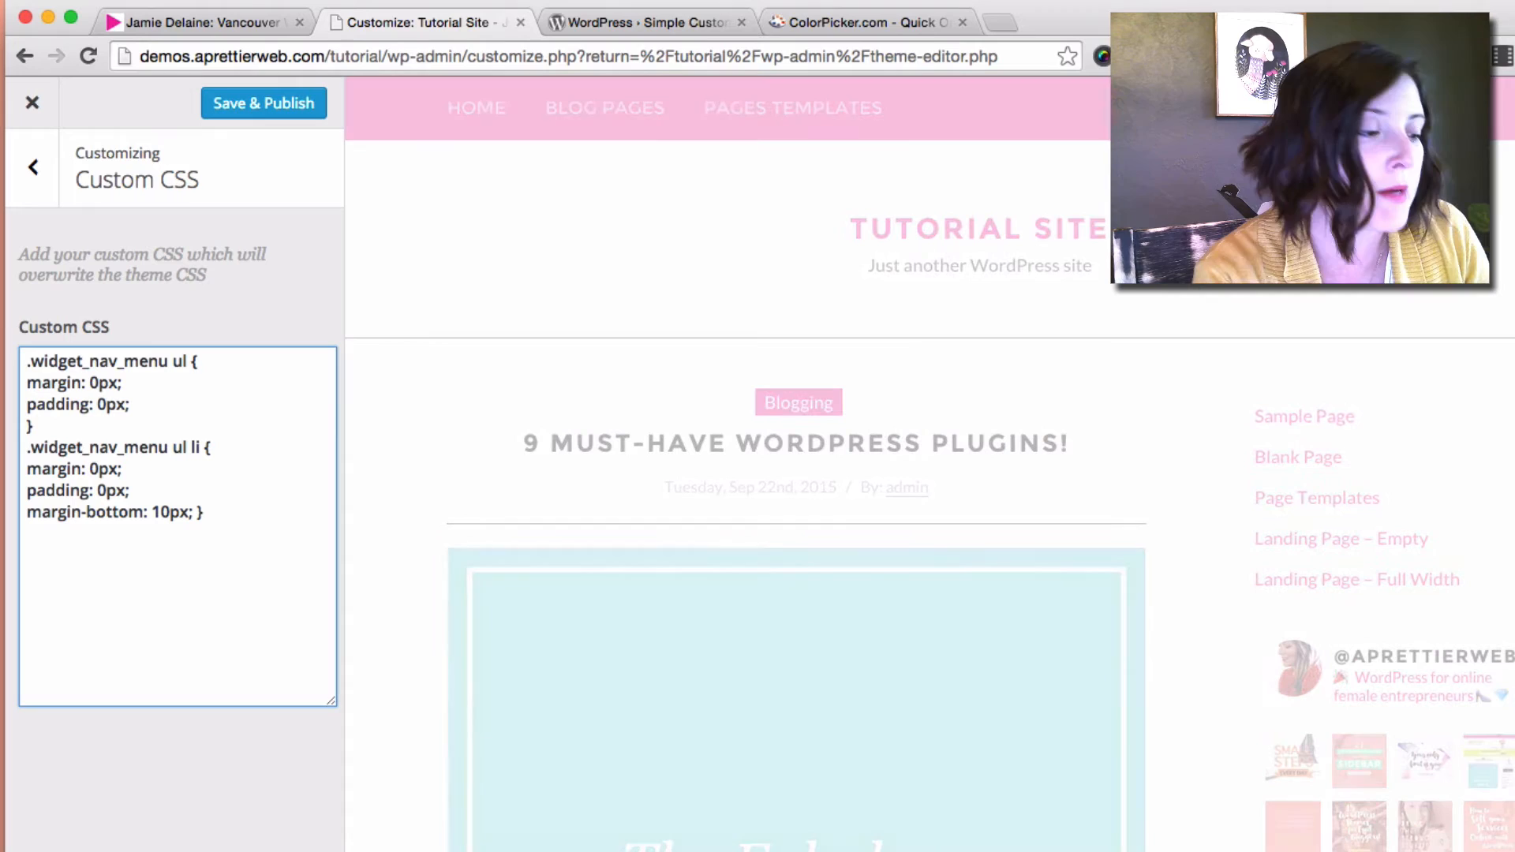
text(.widget)
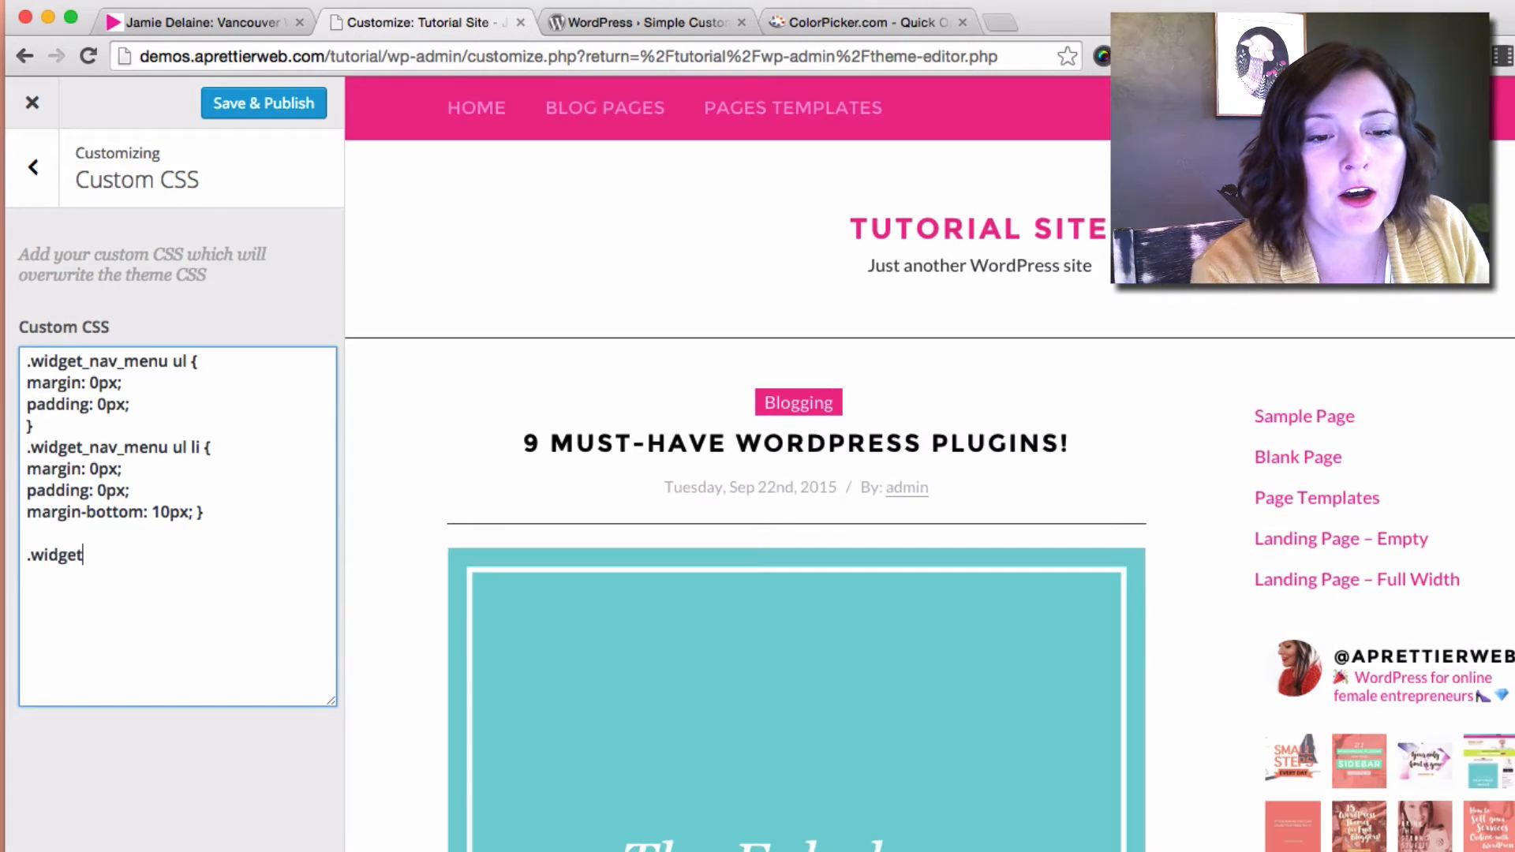
text(_nav)
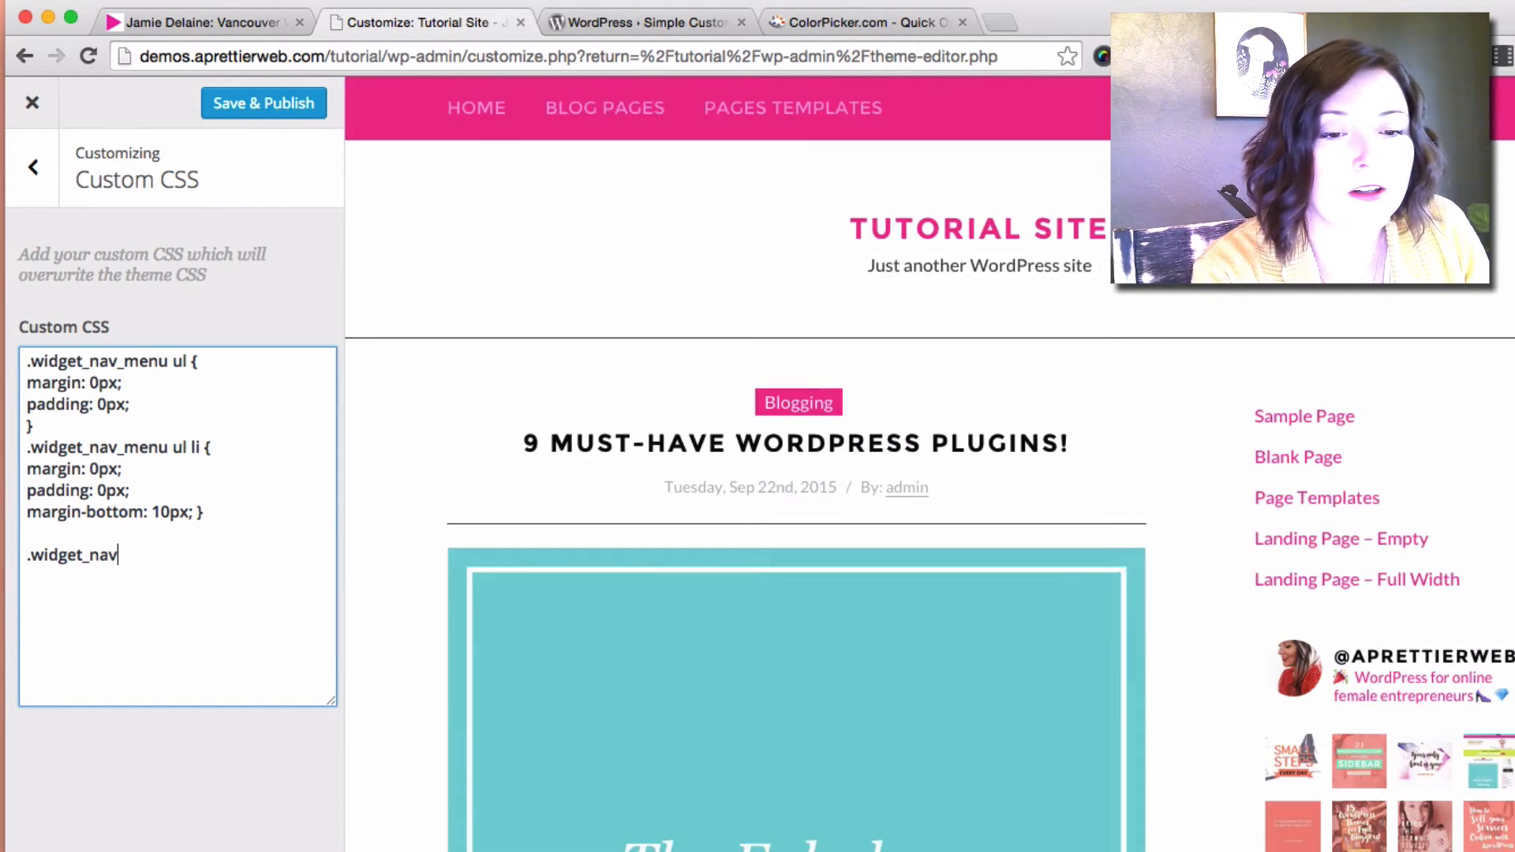
text(_menu)
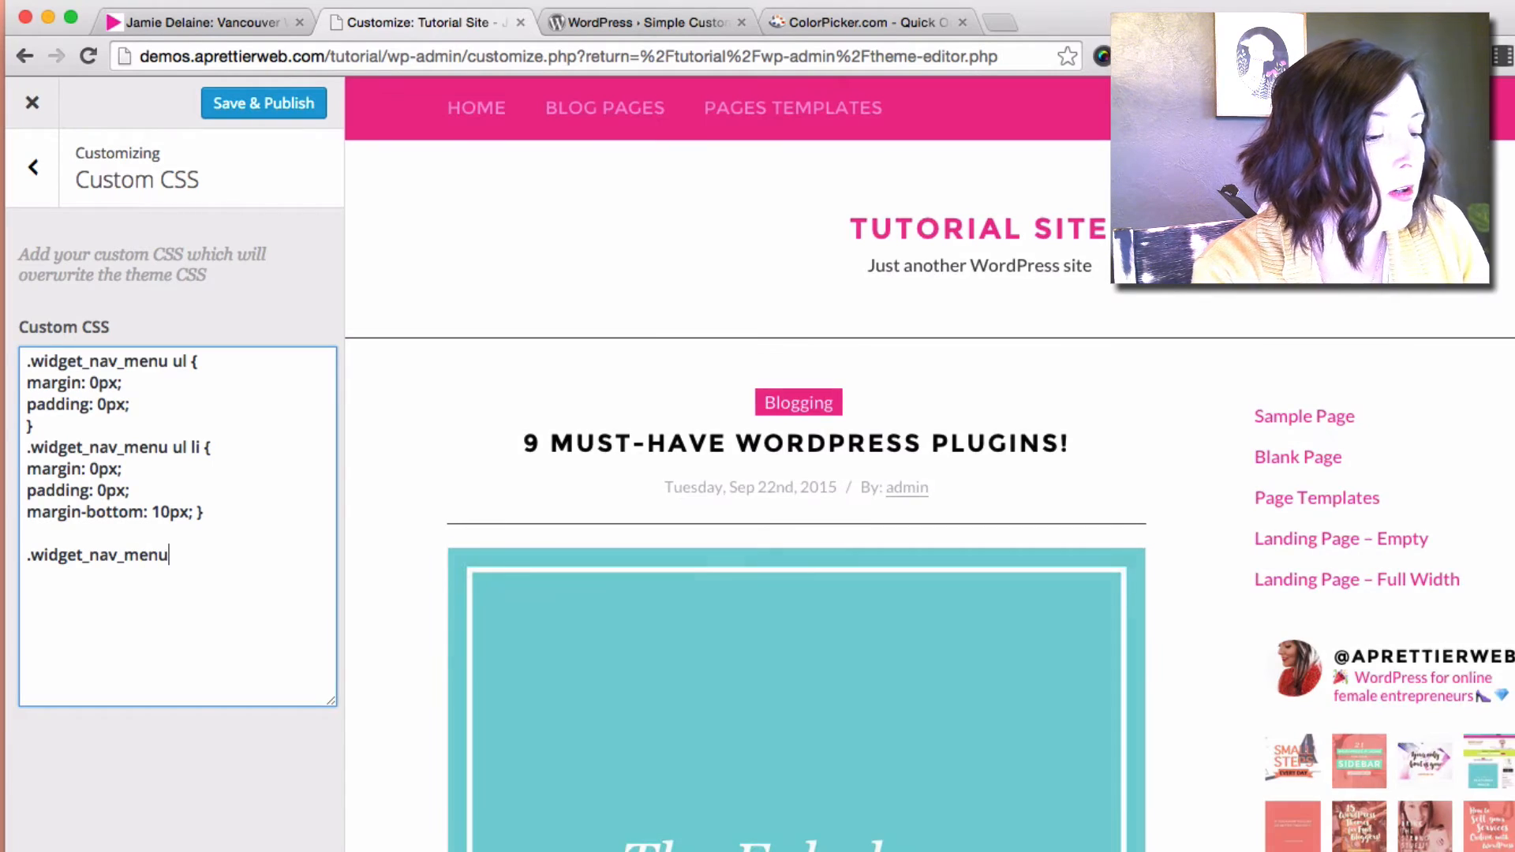
text( .men)
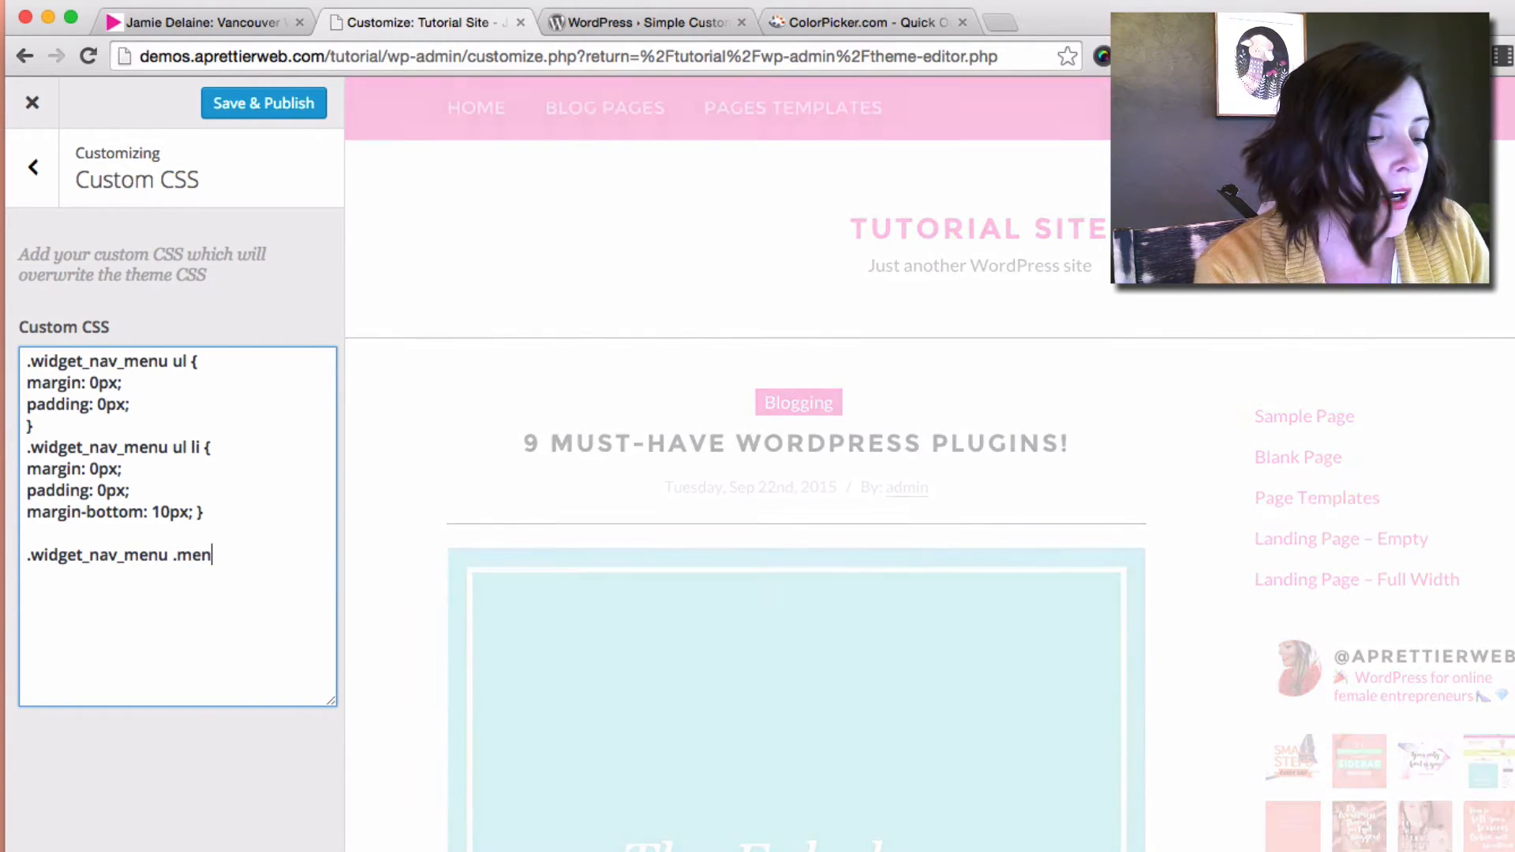
text(u)
text(-item)
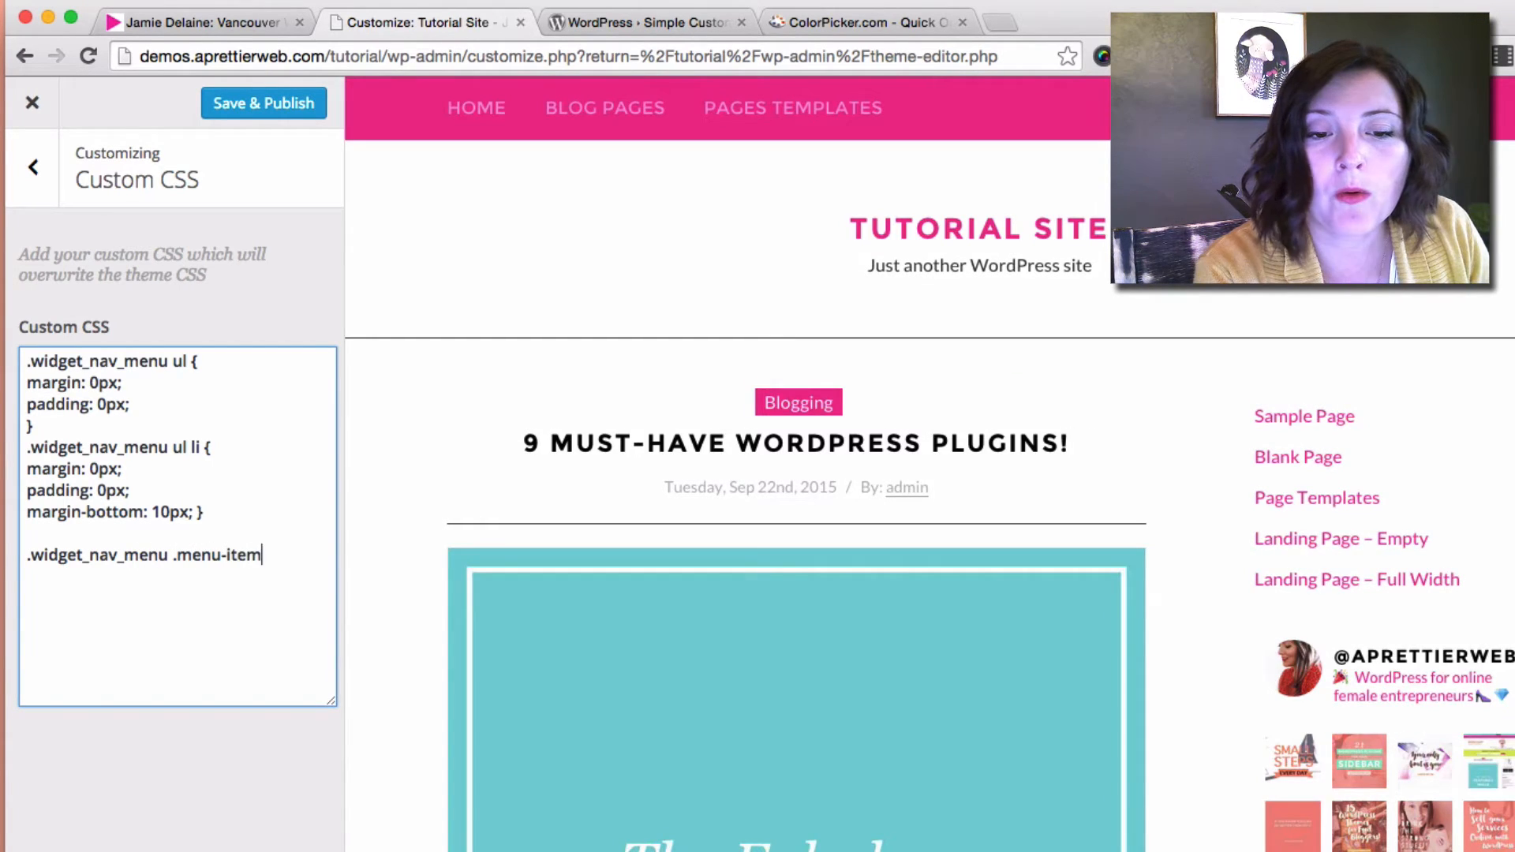
text( a {)
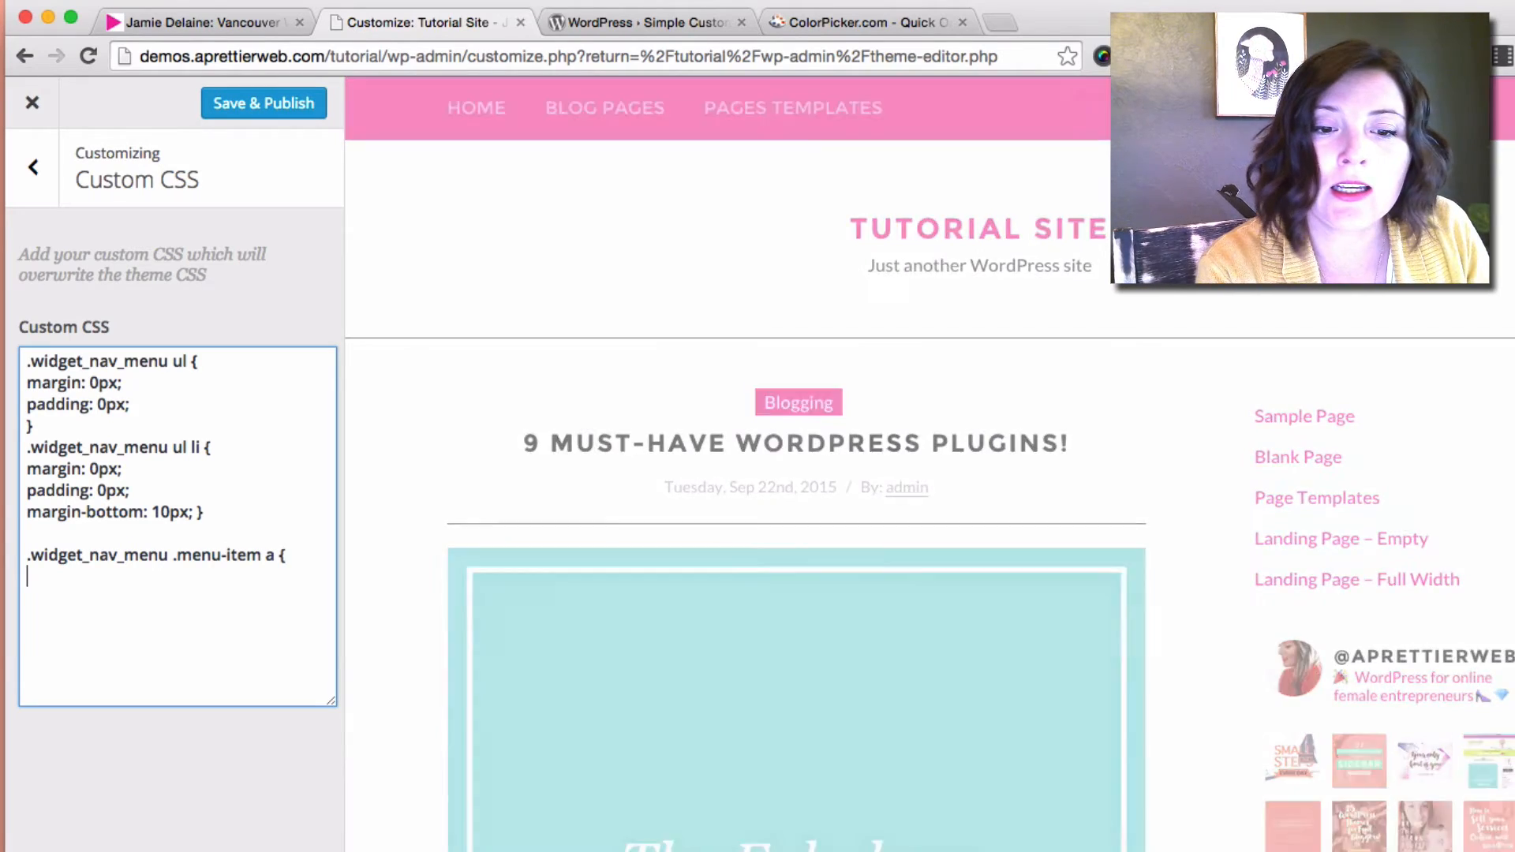
Add a .widget_nav_menu .menu-item a rule with background-color #EF1F87
key(Return)
key(Return)
text(})
key(Up)
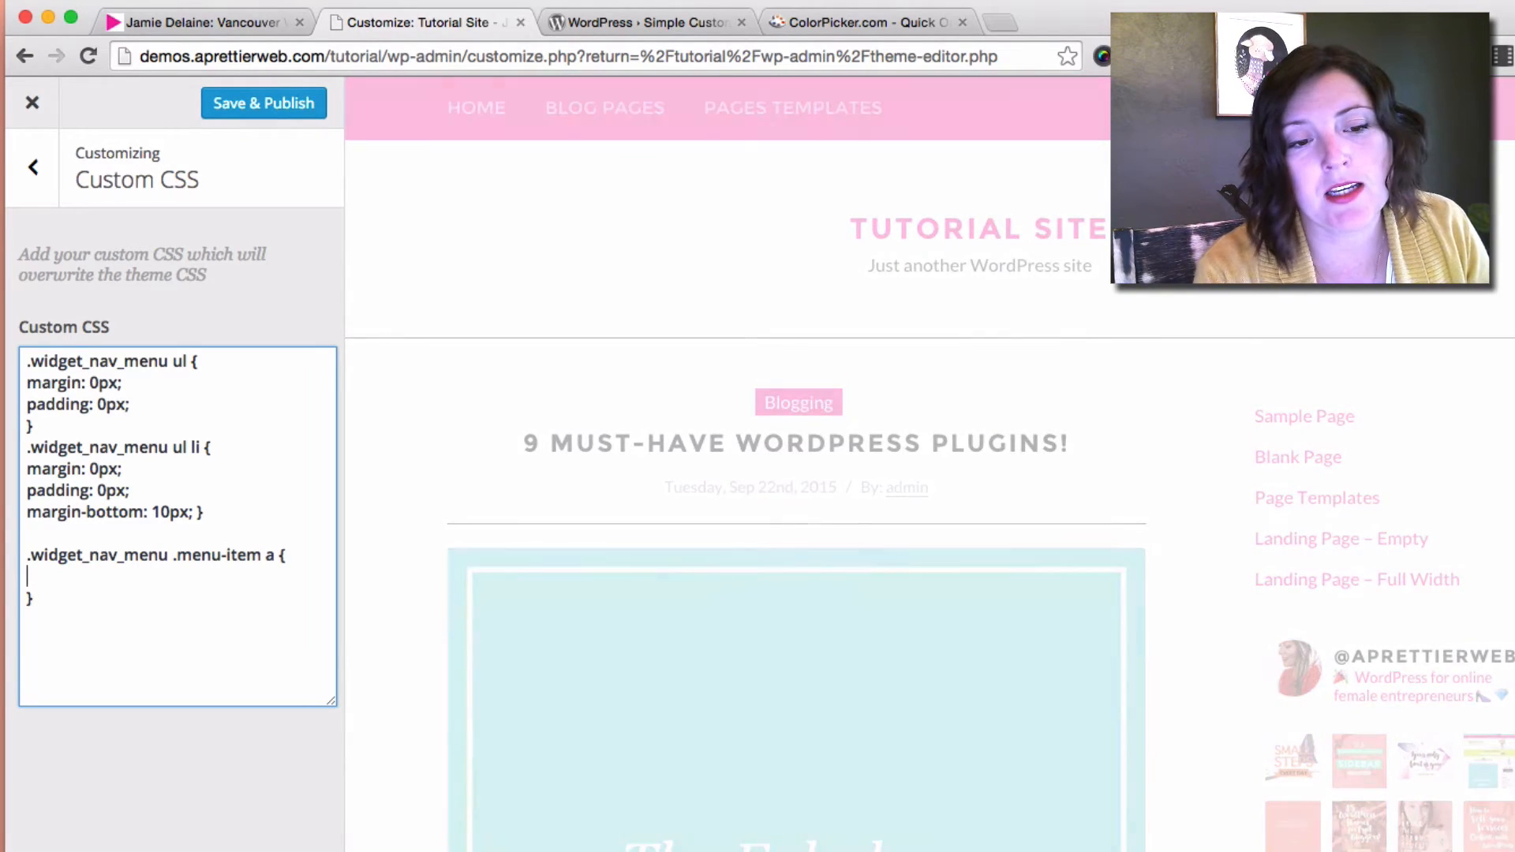
text(d)
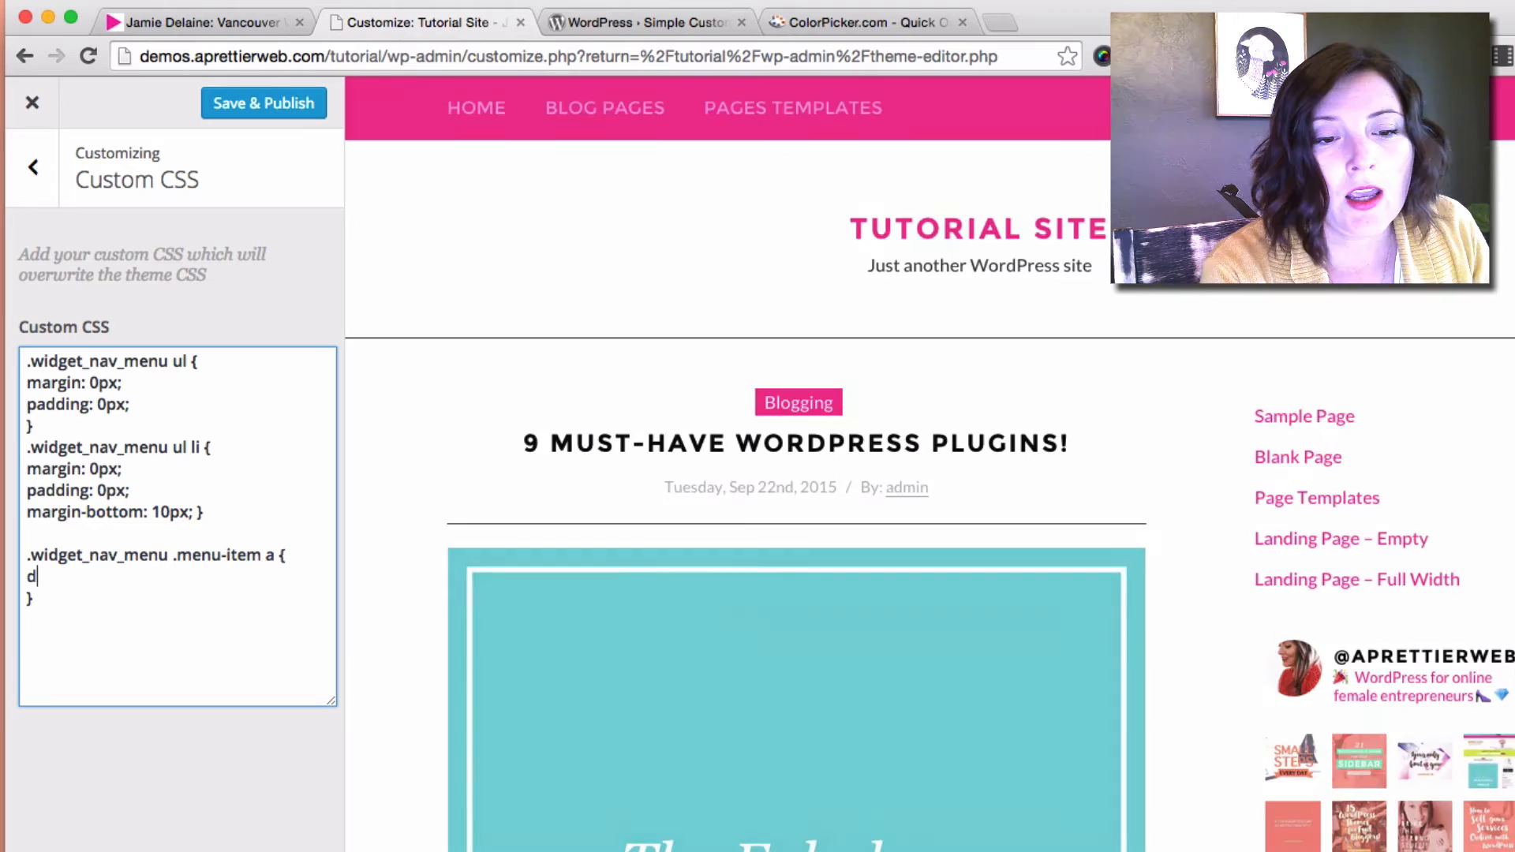
text(i)
key(BackSpace)
key(BackSpace)
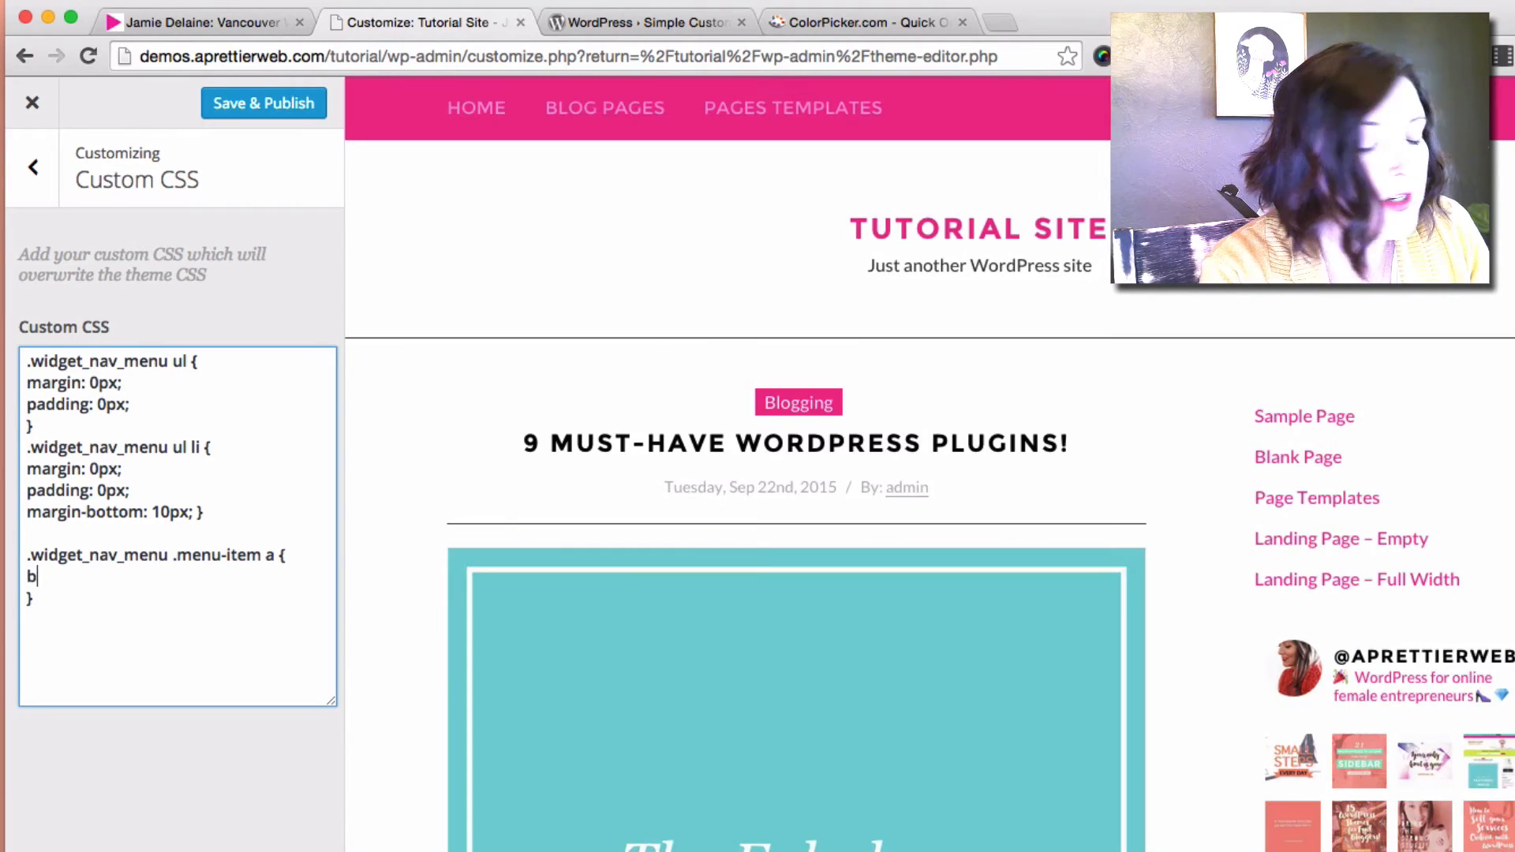
text(background-)
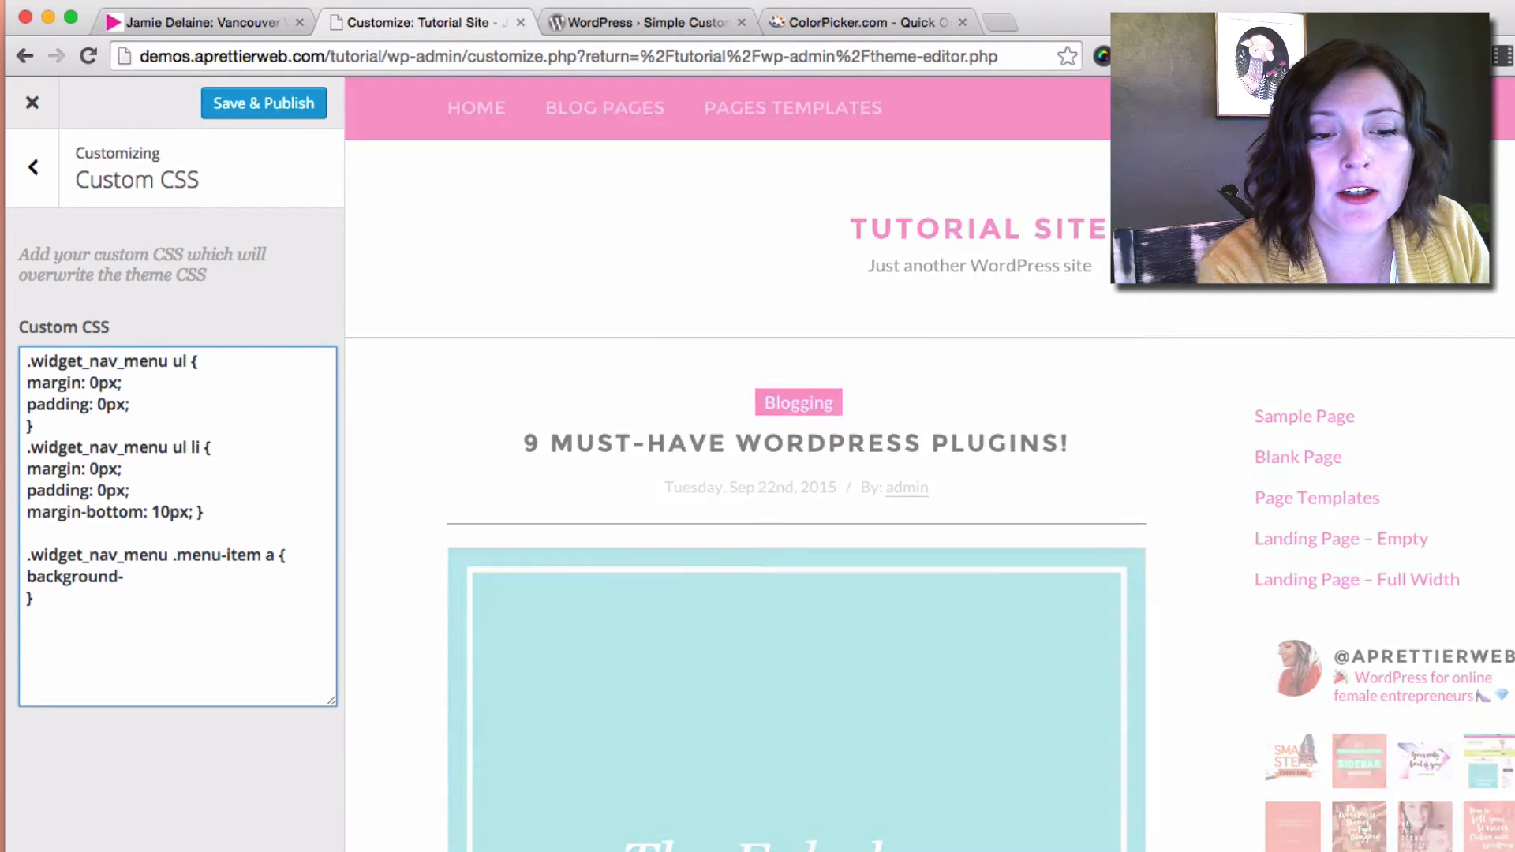
text(color: #)
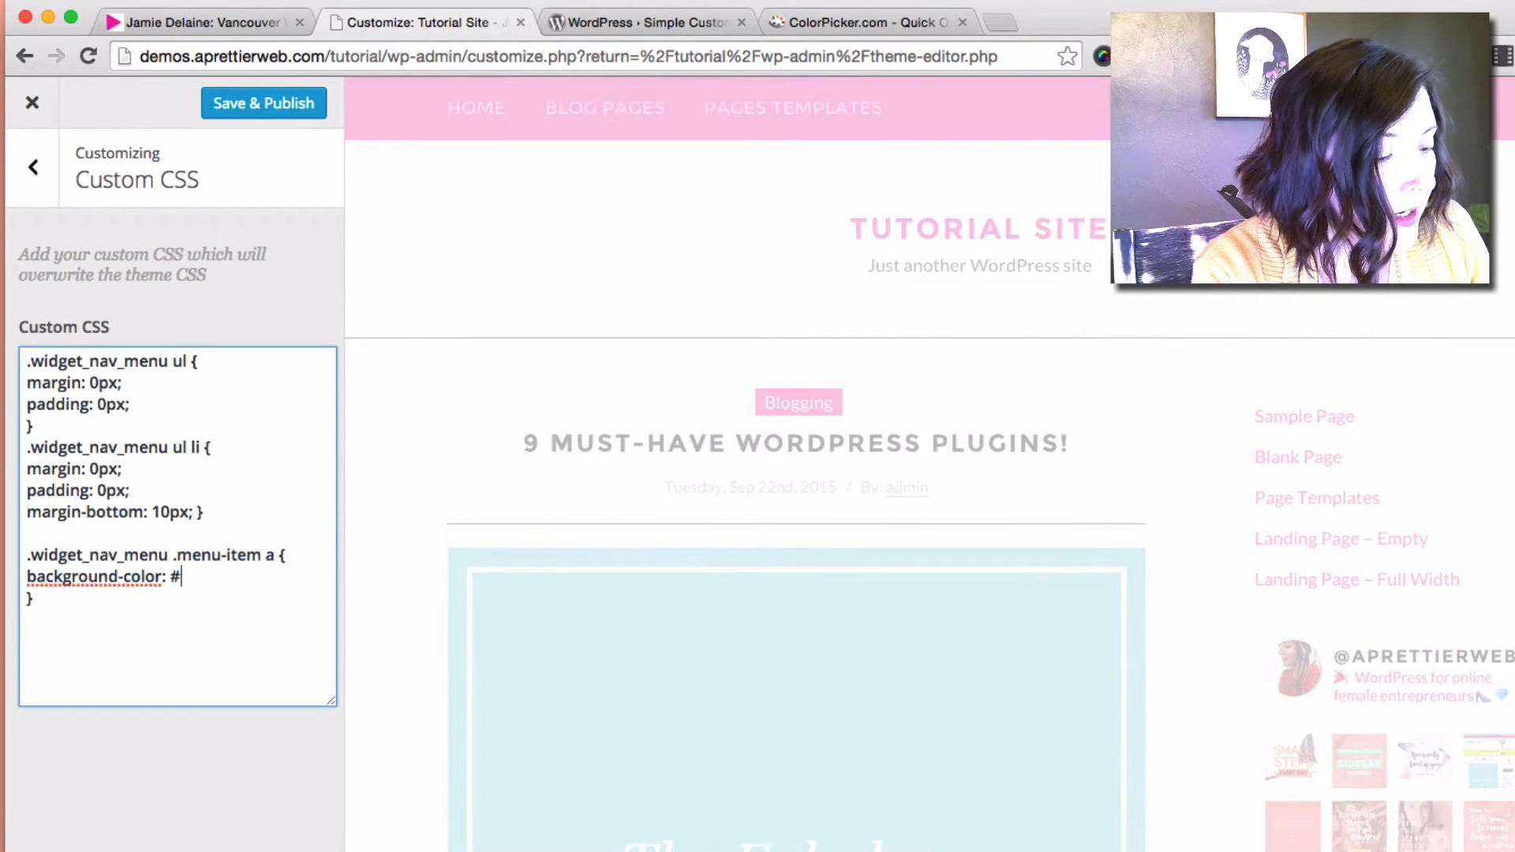
text(EF1F)
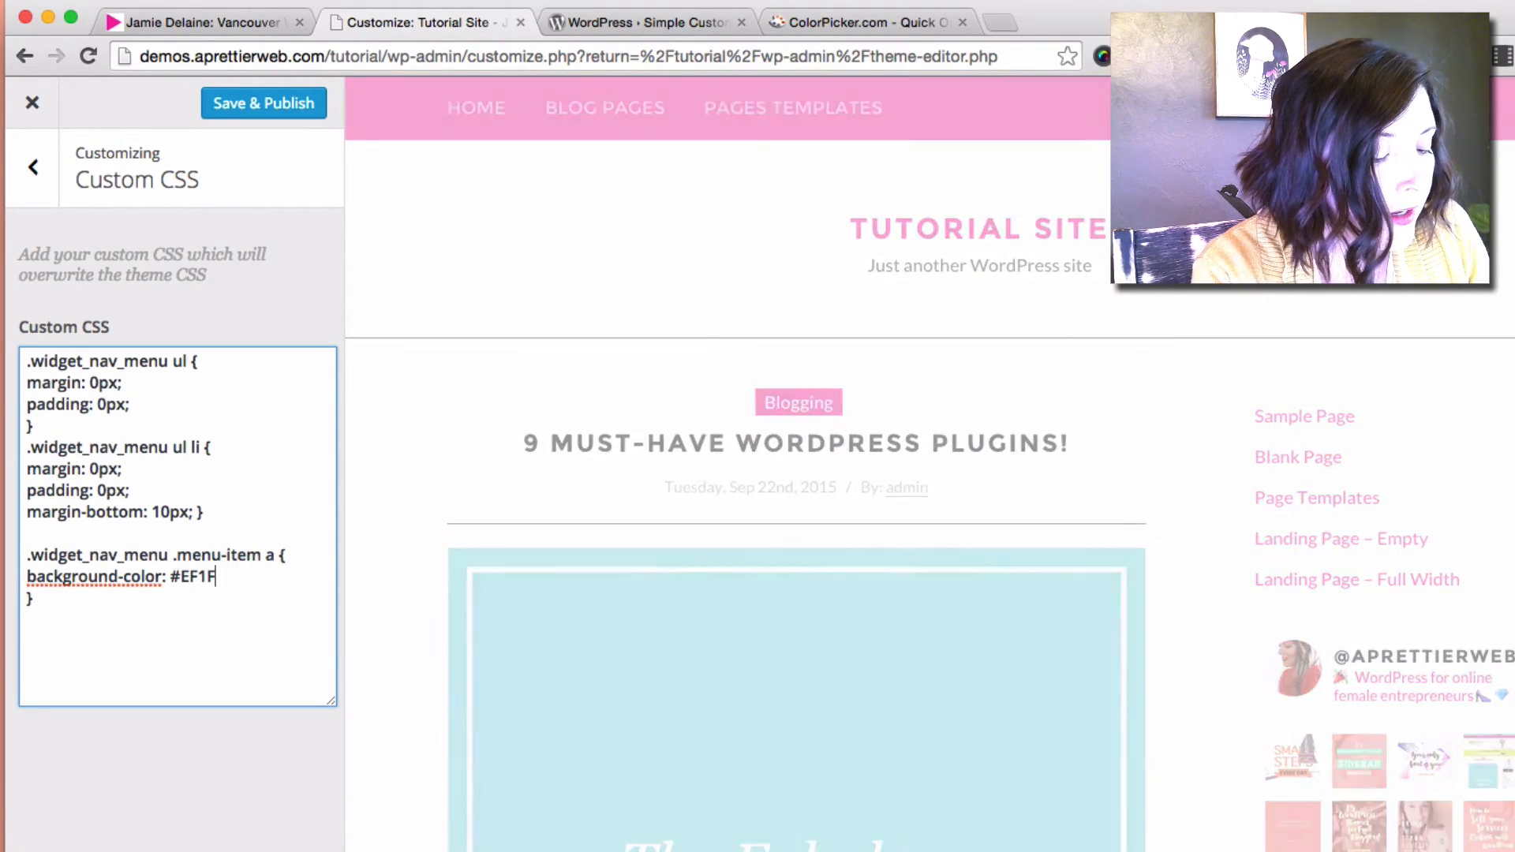
text(87;)
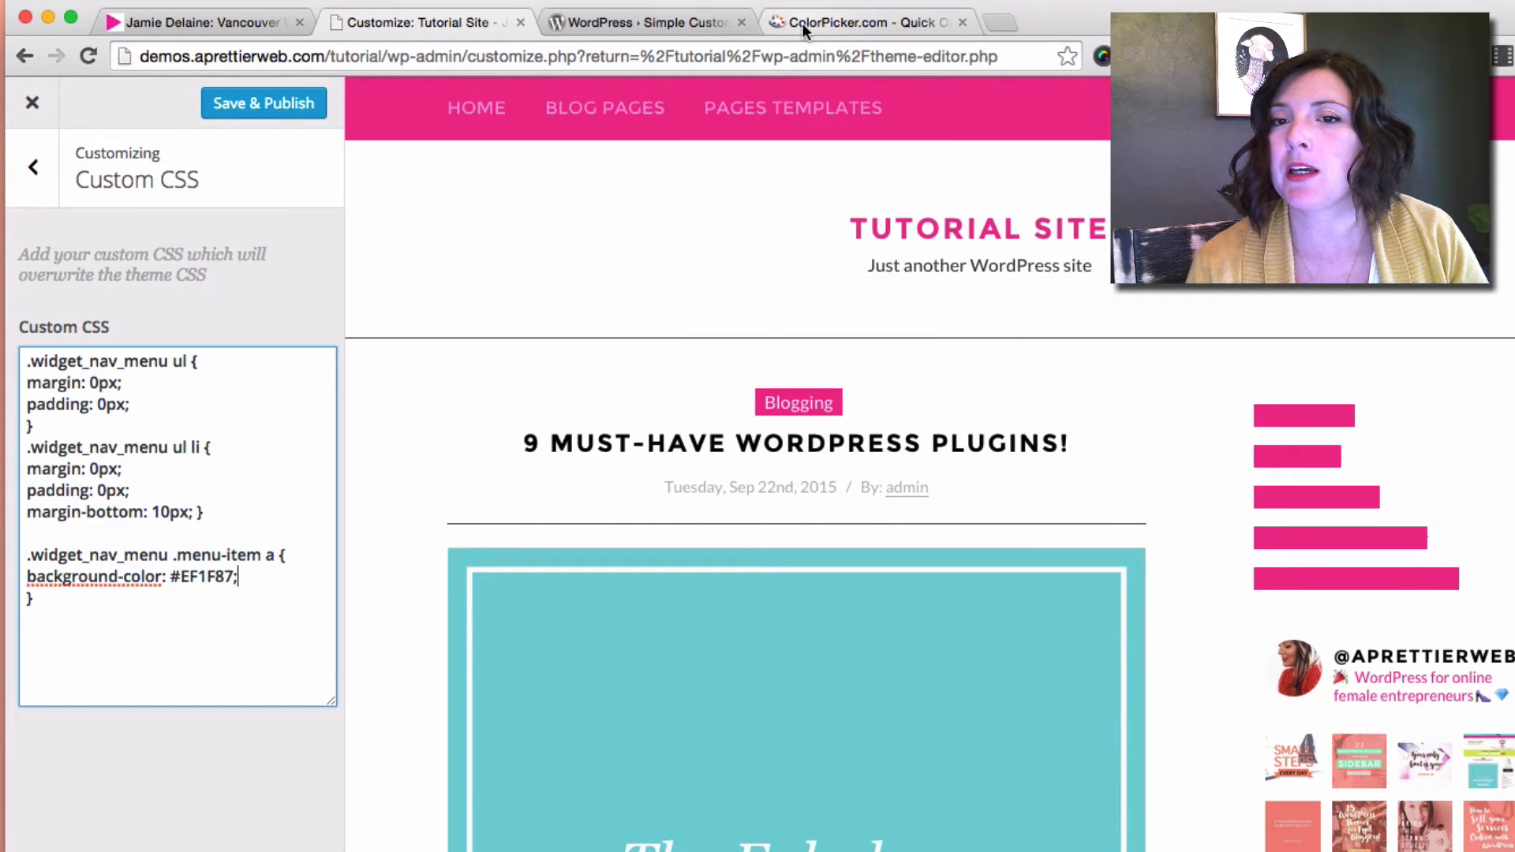
drag(802, 22, 595, 24)
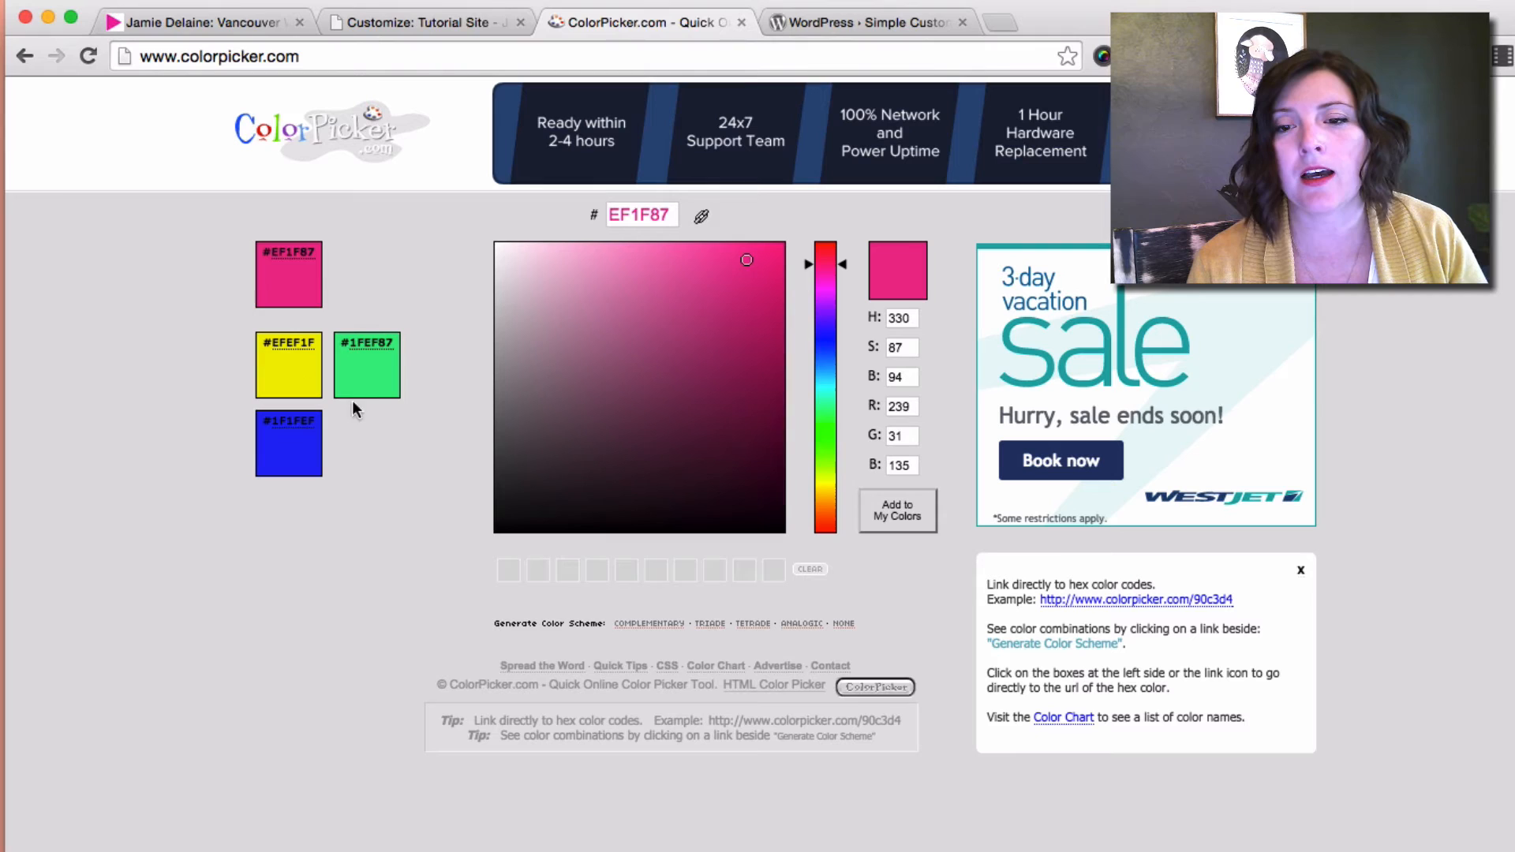
drag(824, 356, 826, 406)
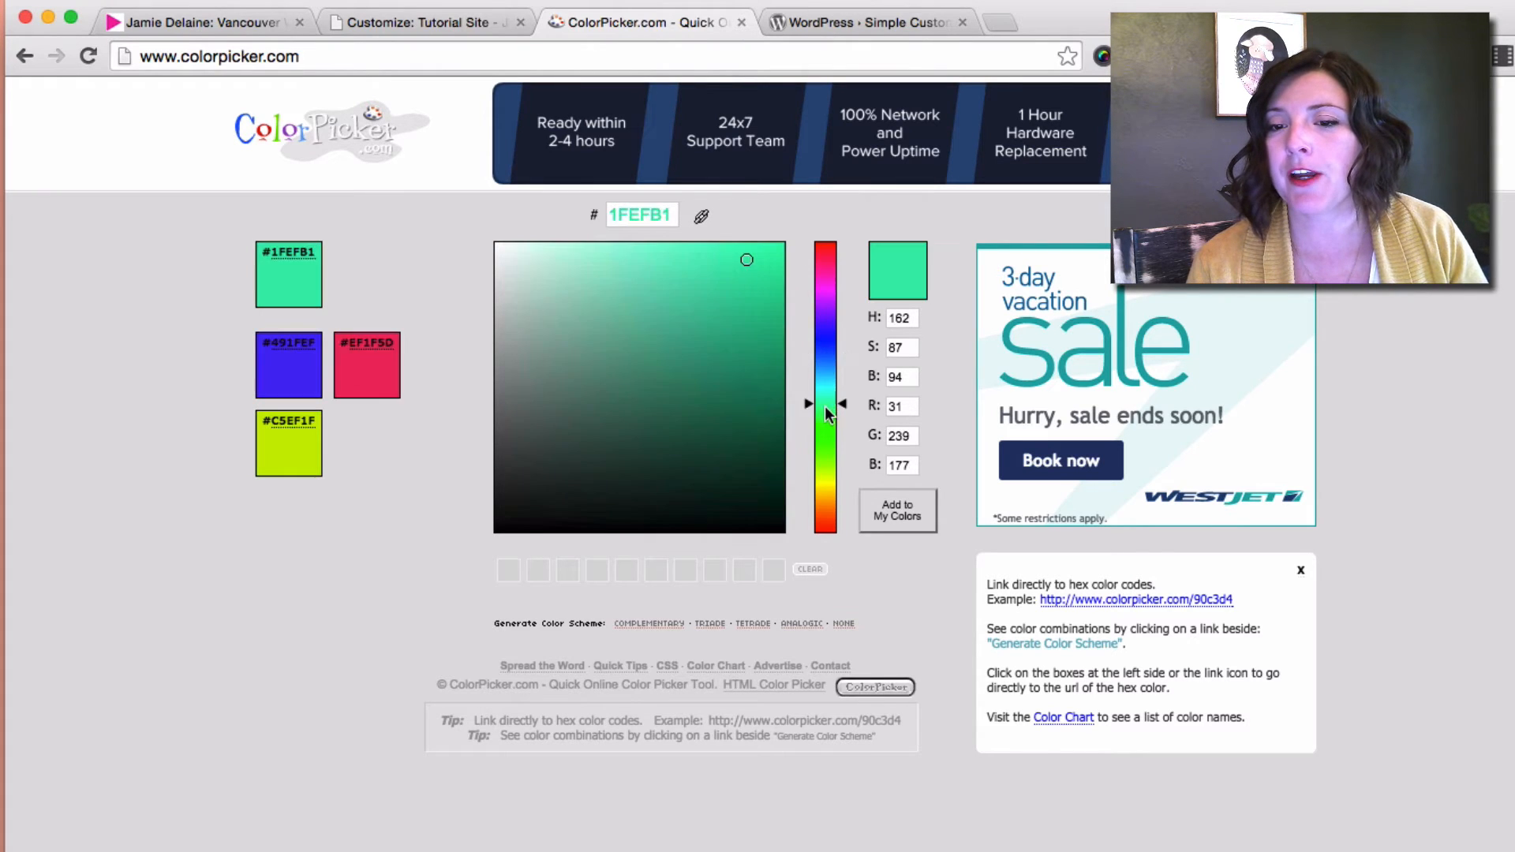
drag(830, 343, 828, 455)
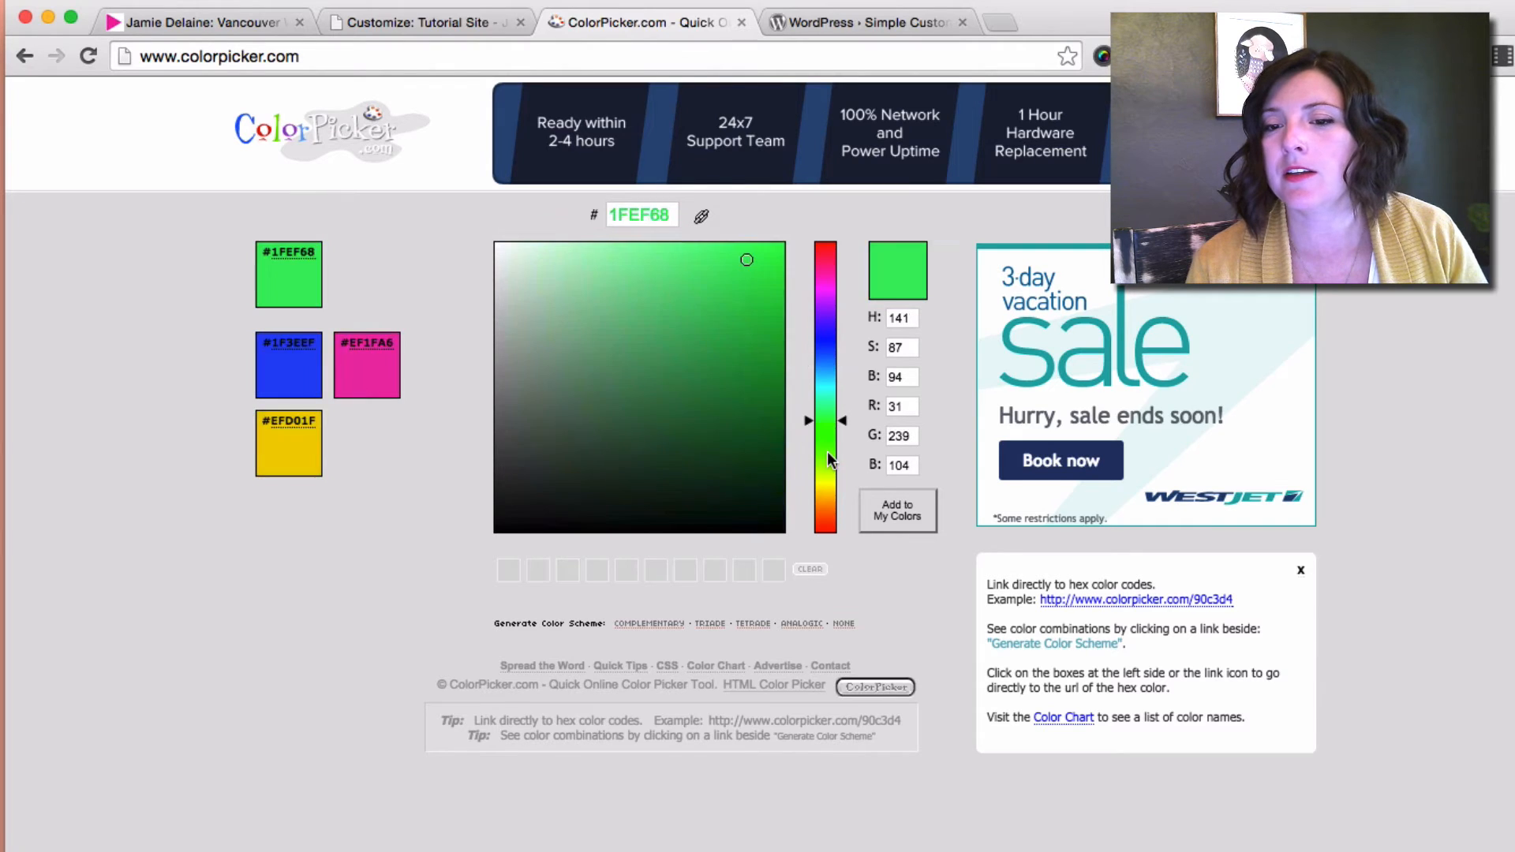
drag(674, 215, 592, 214)
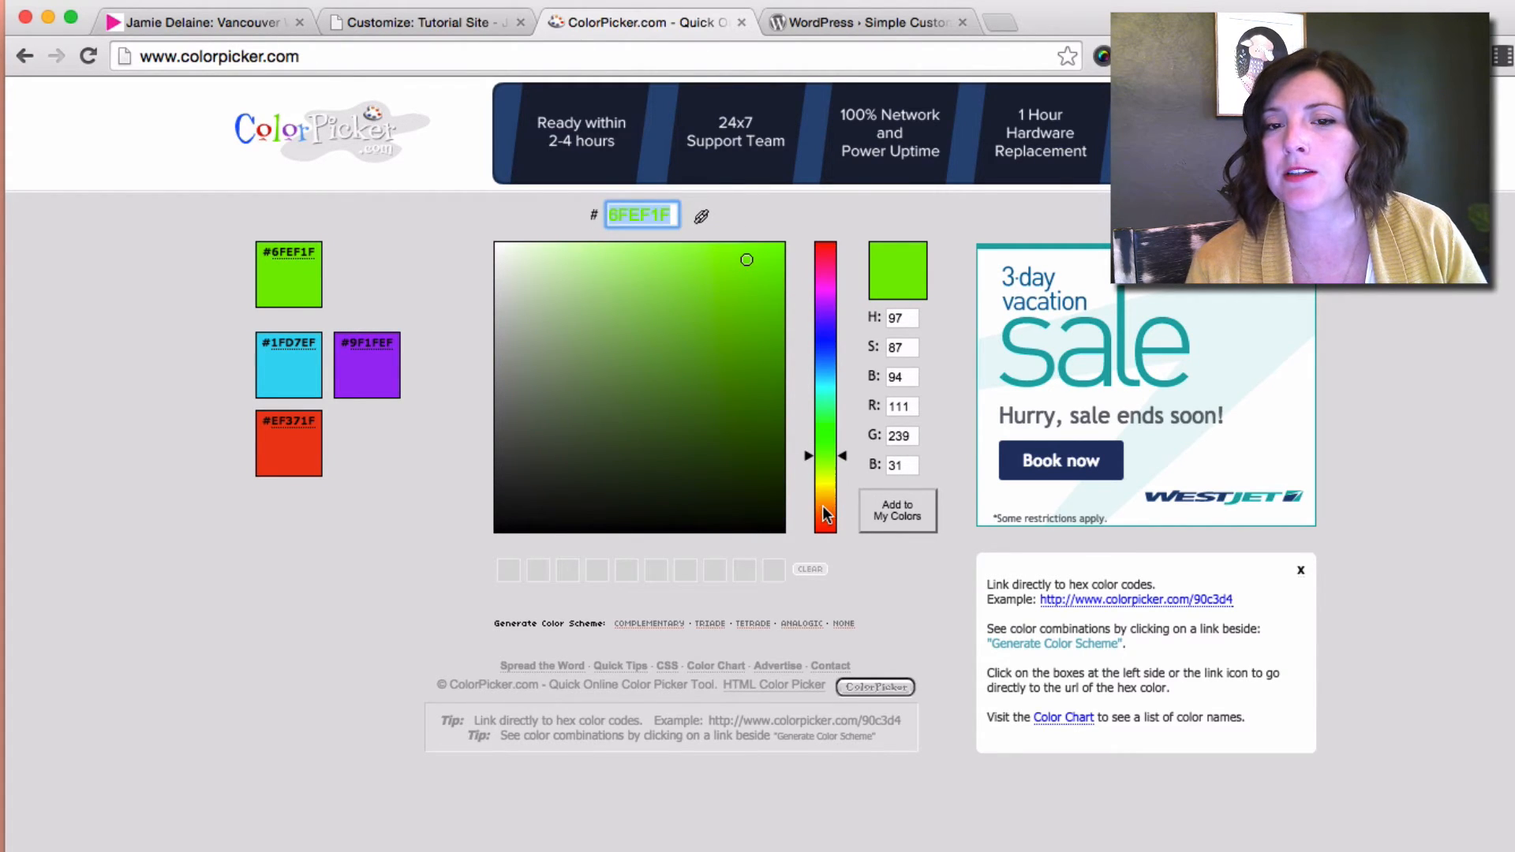
click(825, 511)
drag(672, 214, 595, 211)
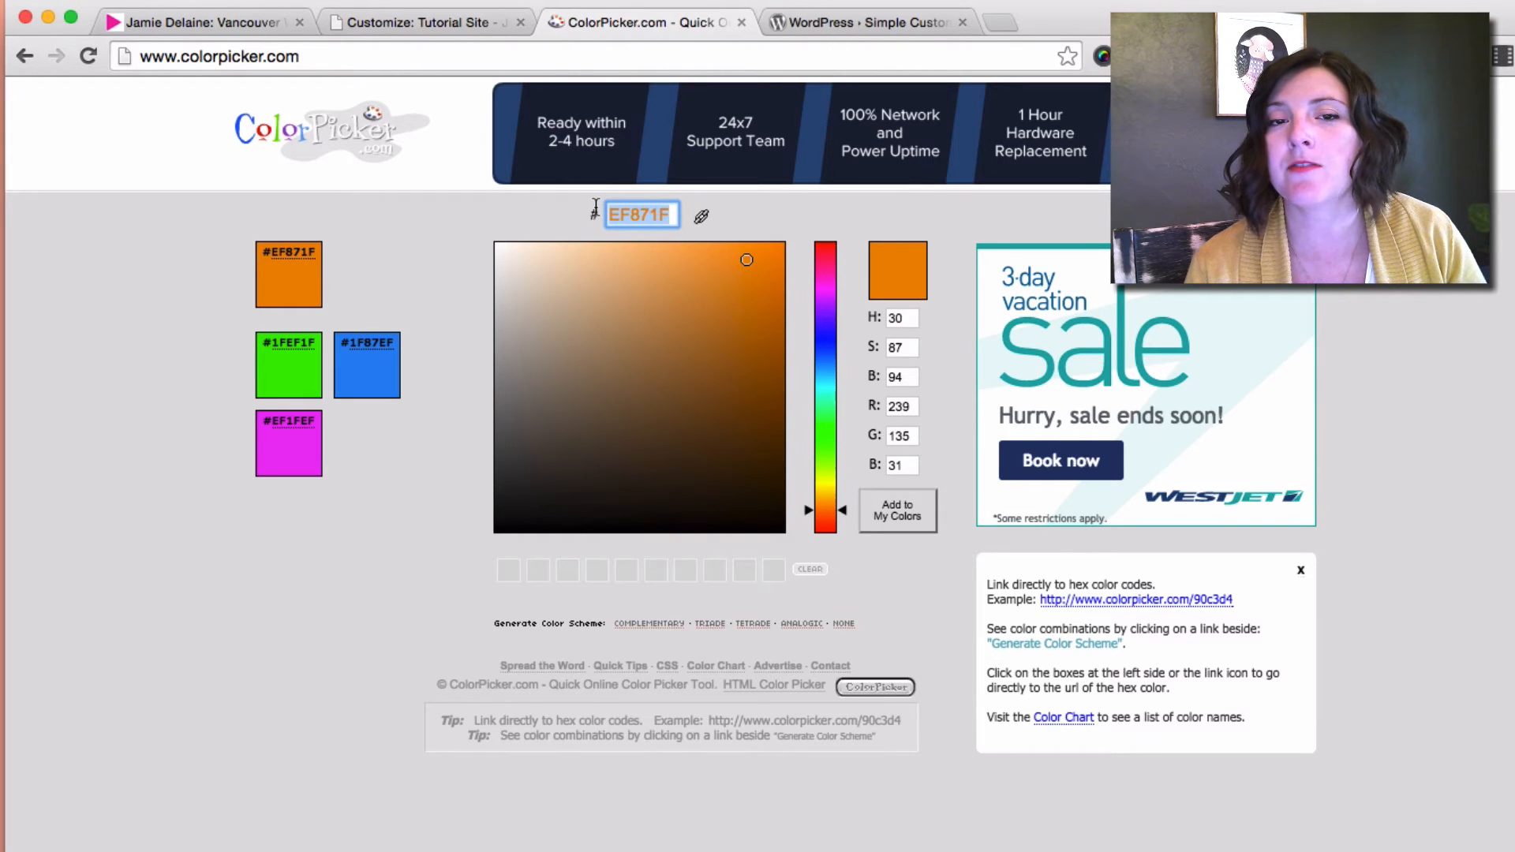
click(401, 26)
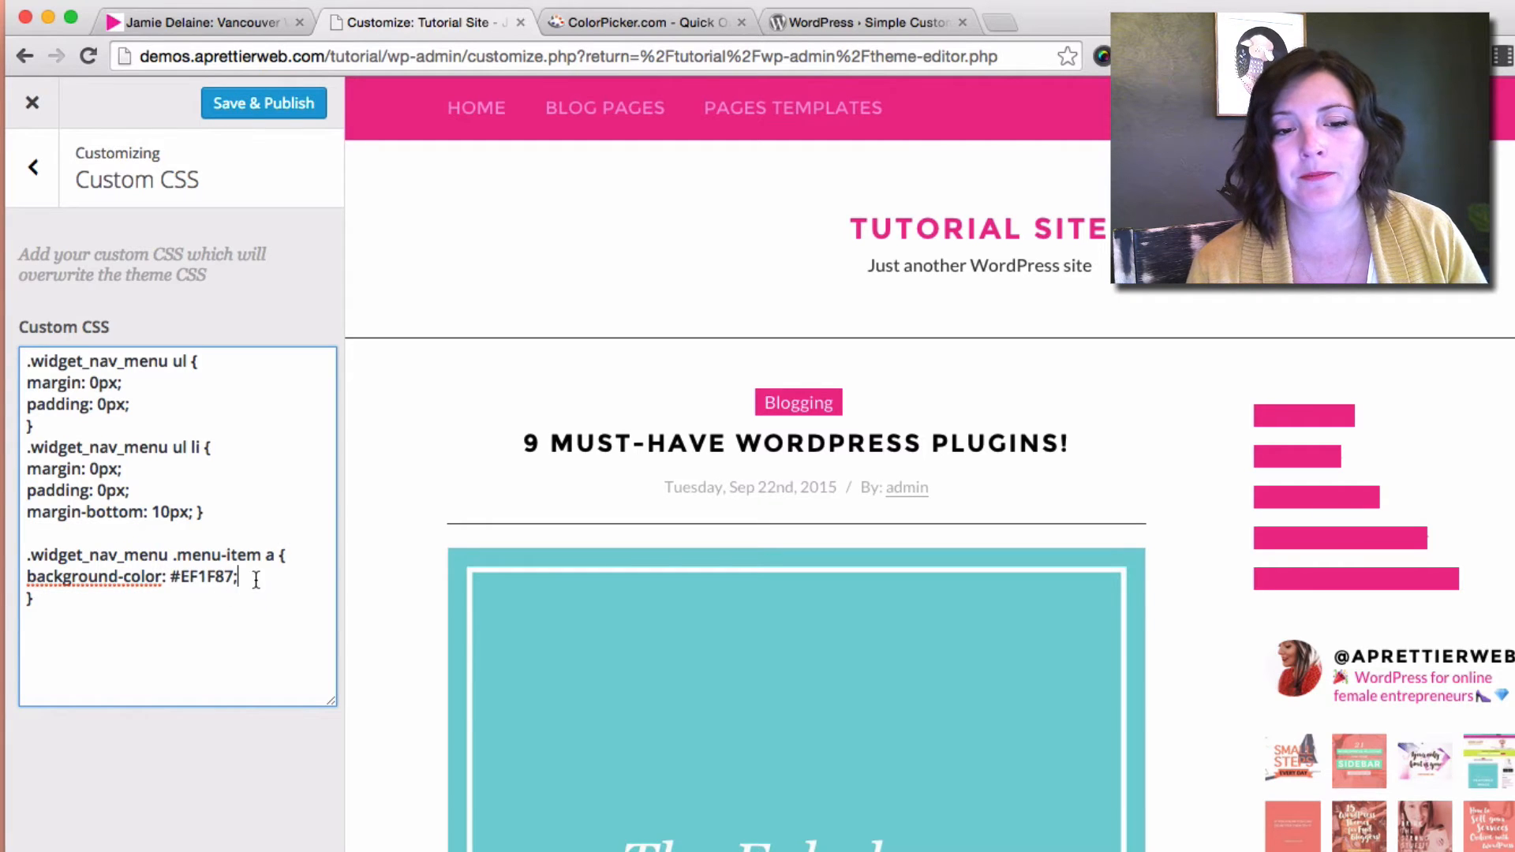
Add color #FFFFFF and padding 6px 10px to the menu-link rule
key(Return)
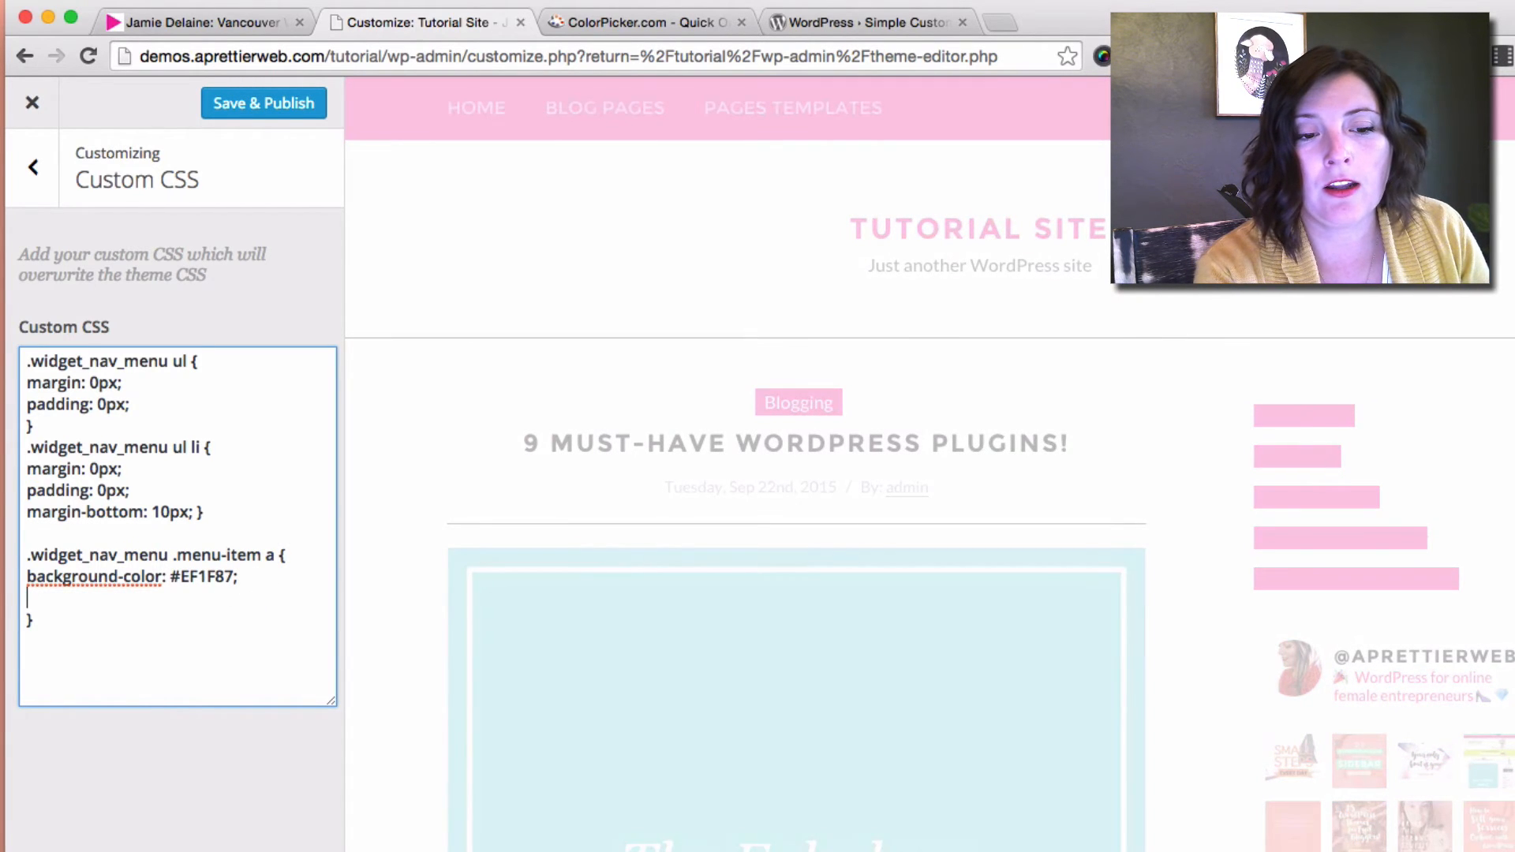
text(color: #)
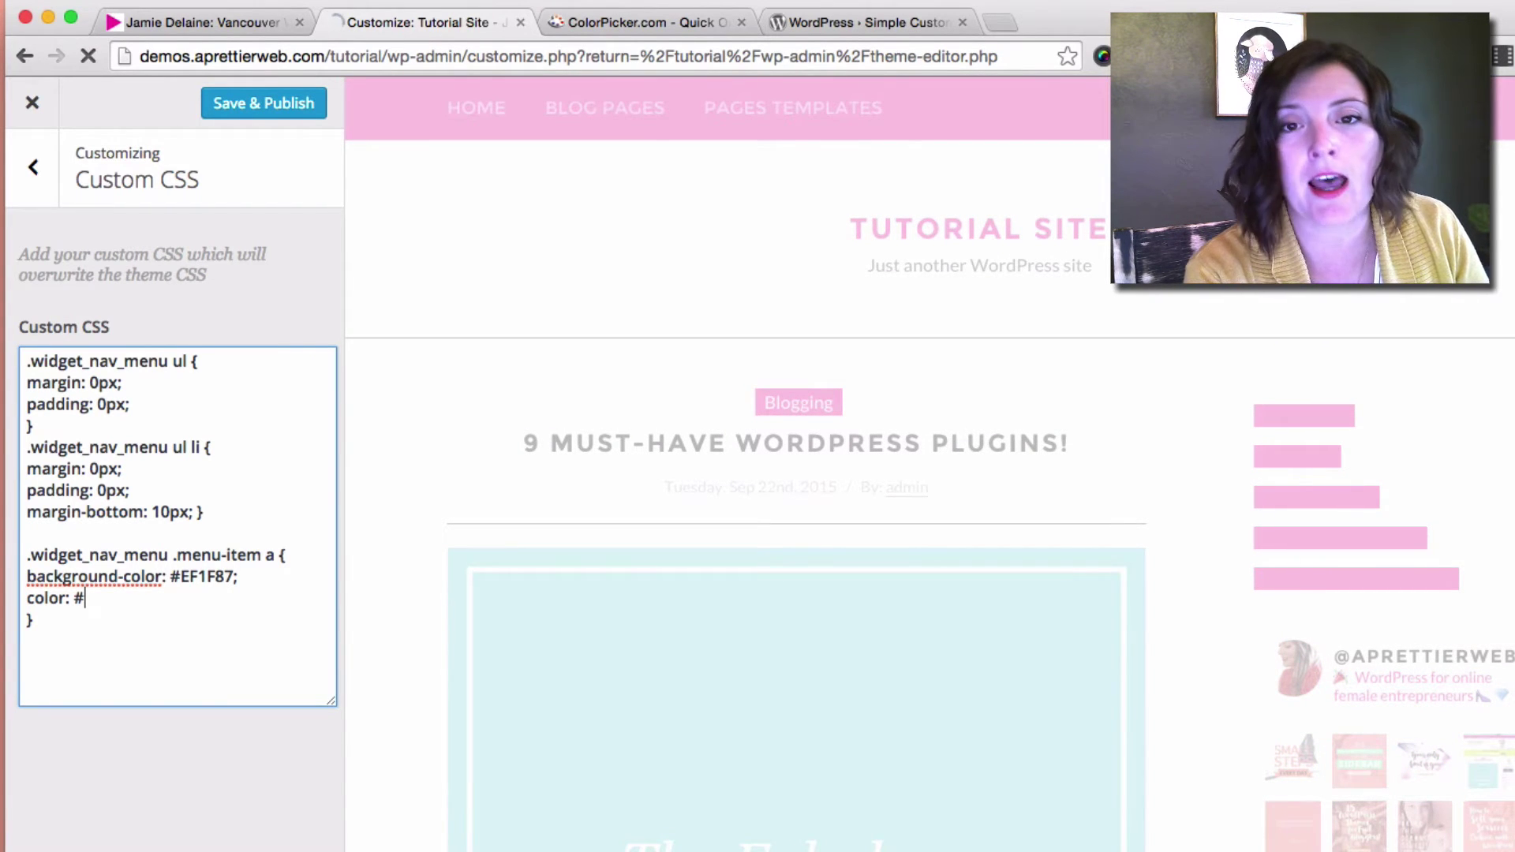
text(FFFFF)
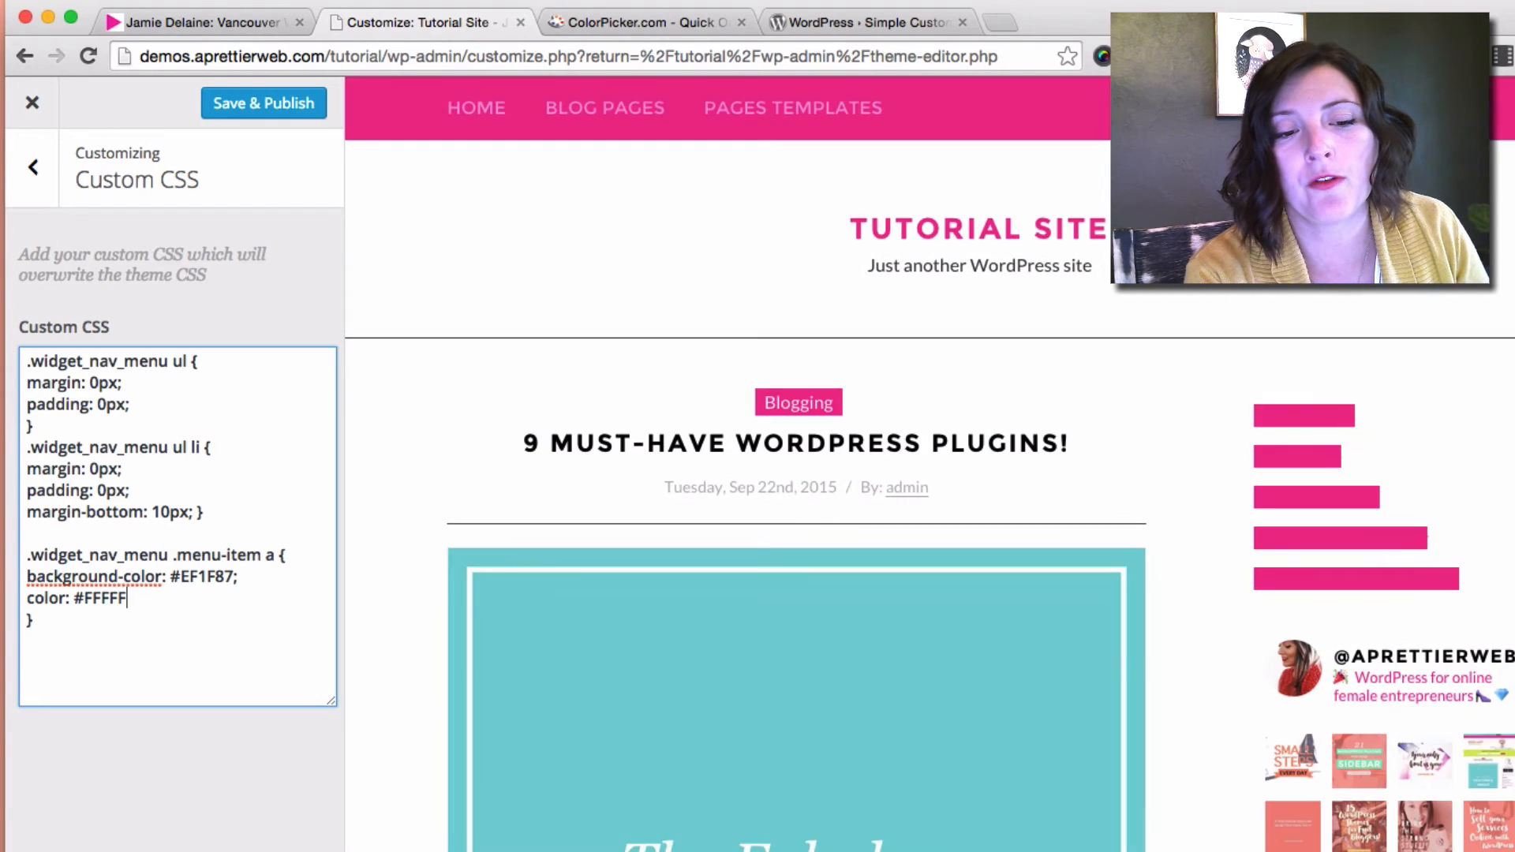
text(;)
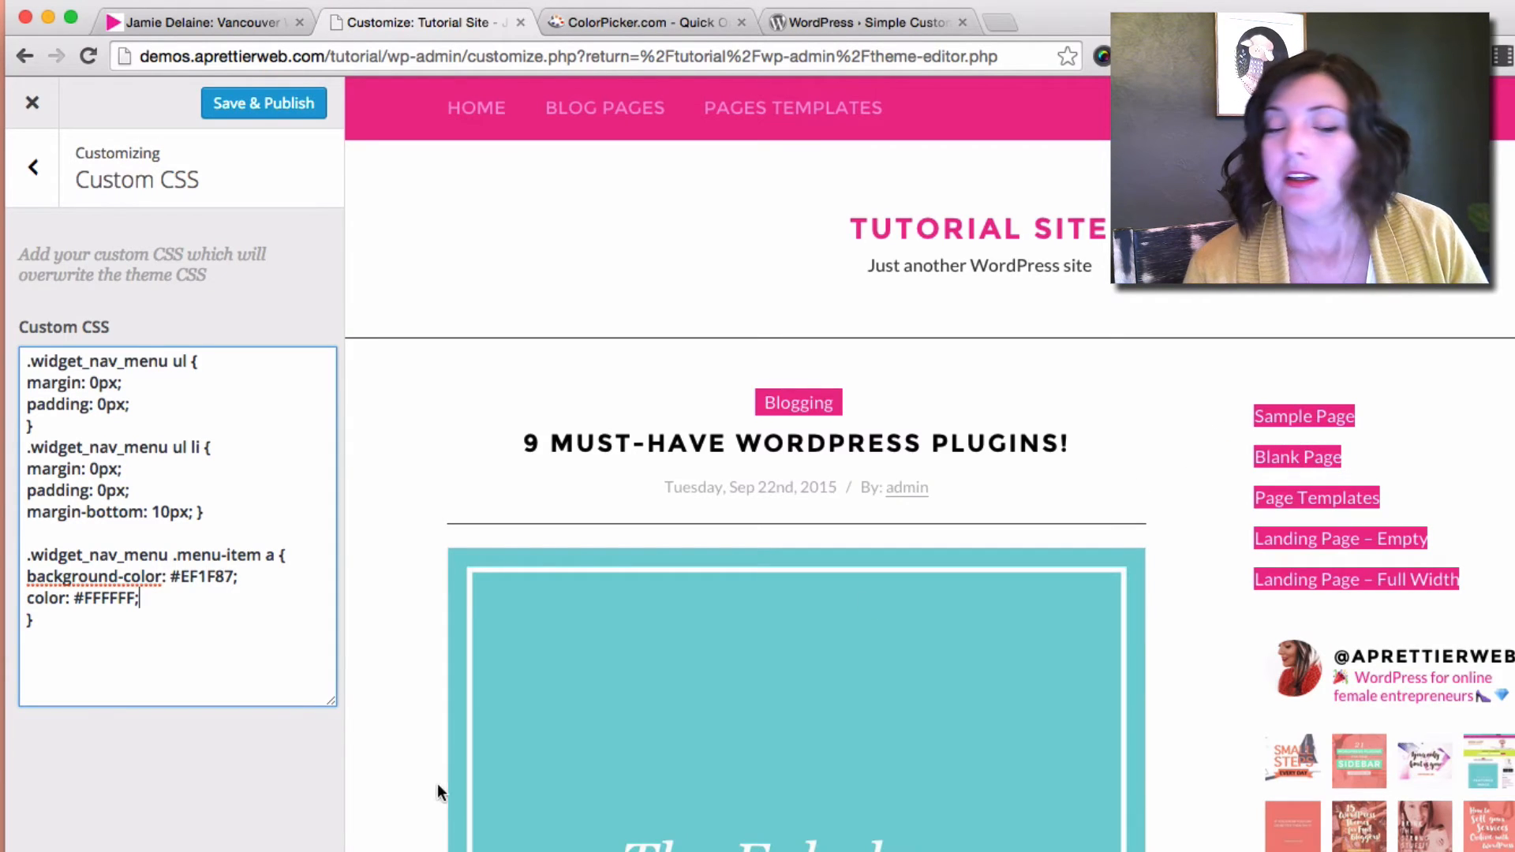
key(Return)
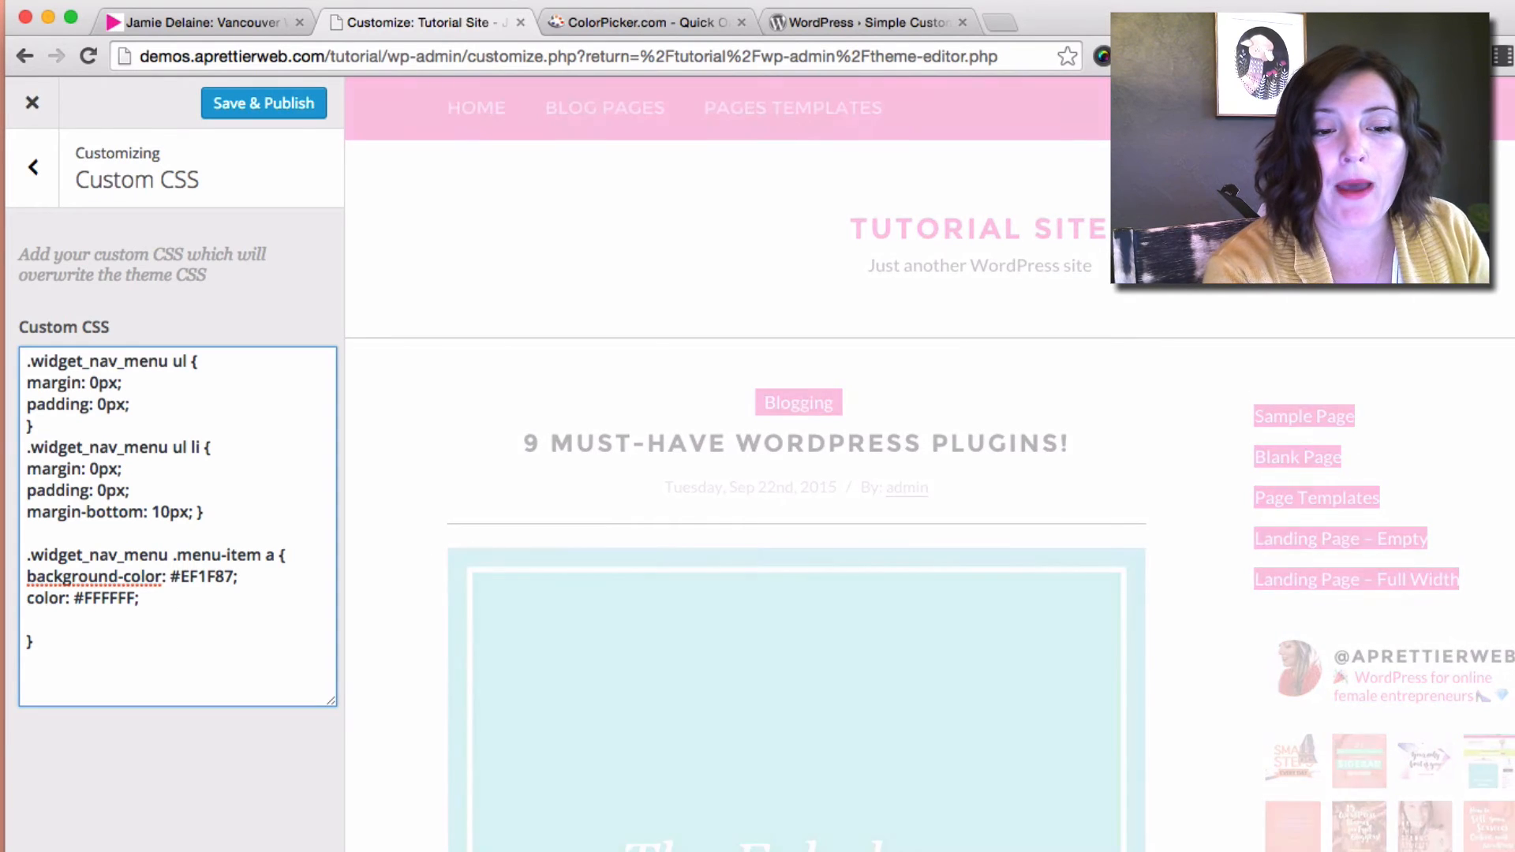
text(padding:)
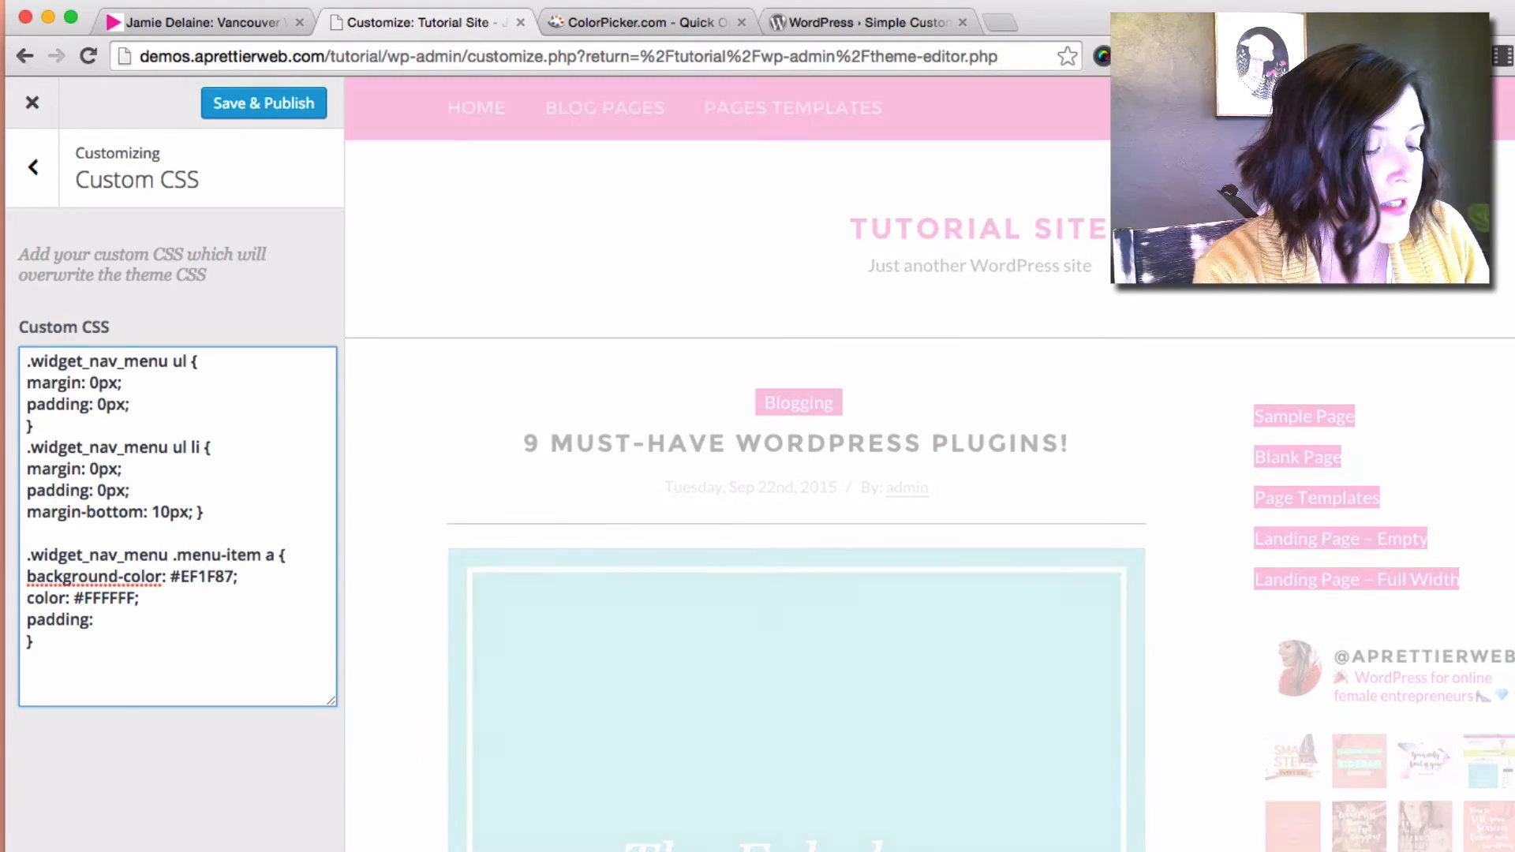
text( 2px)
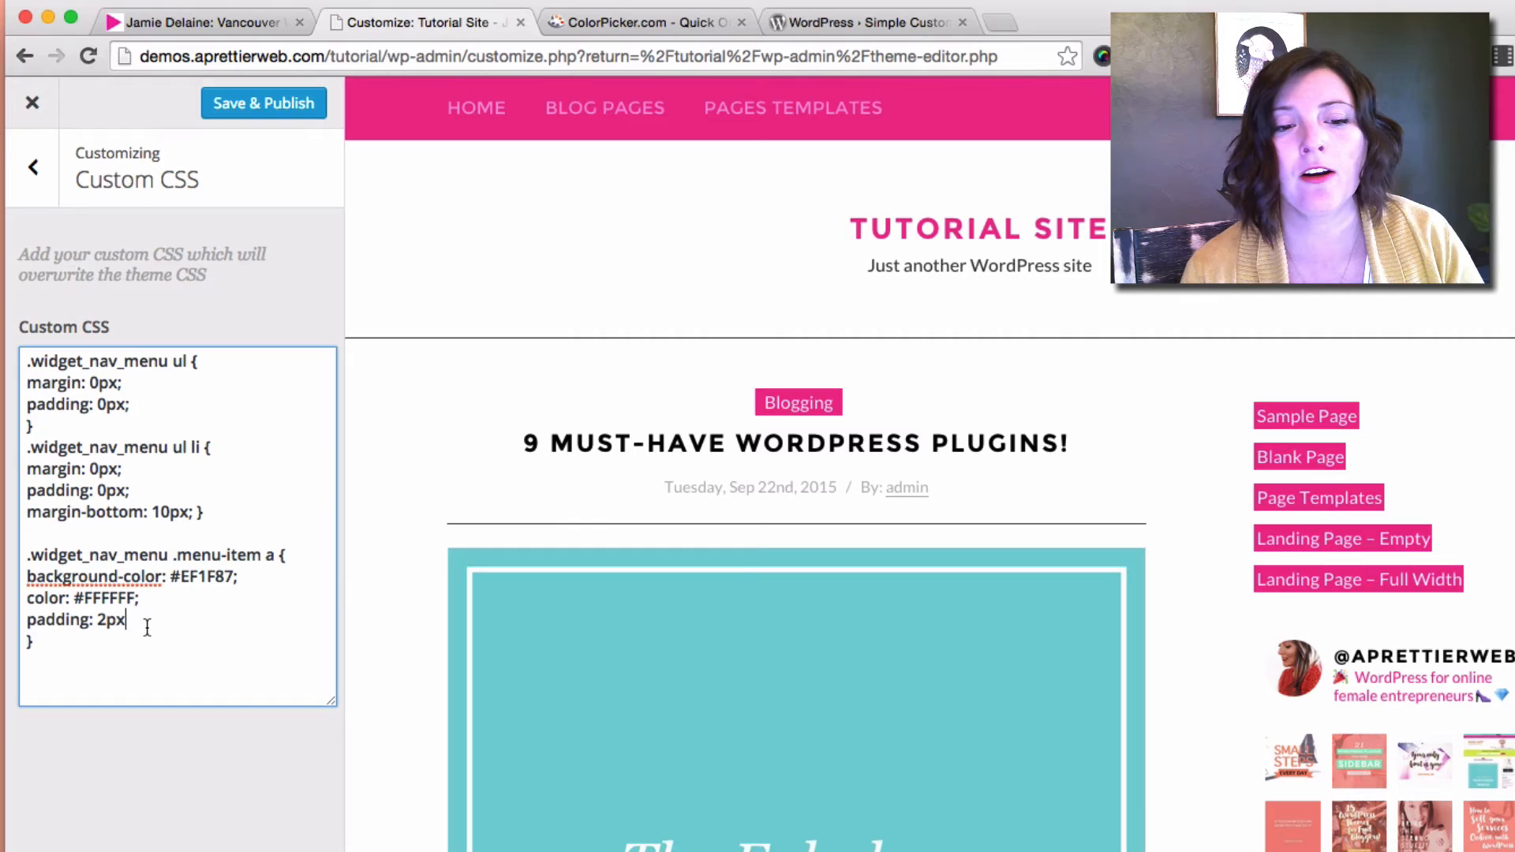
text(6p)
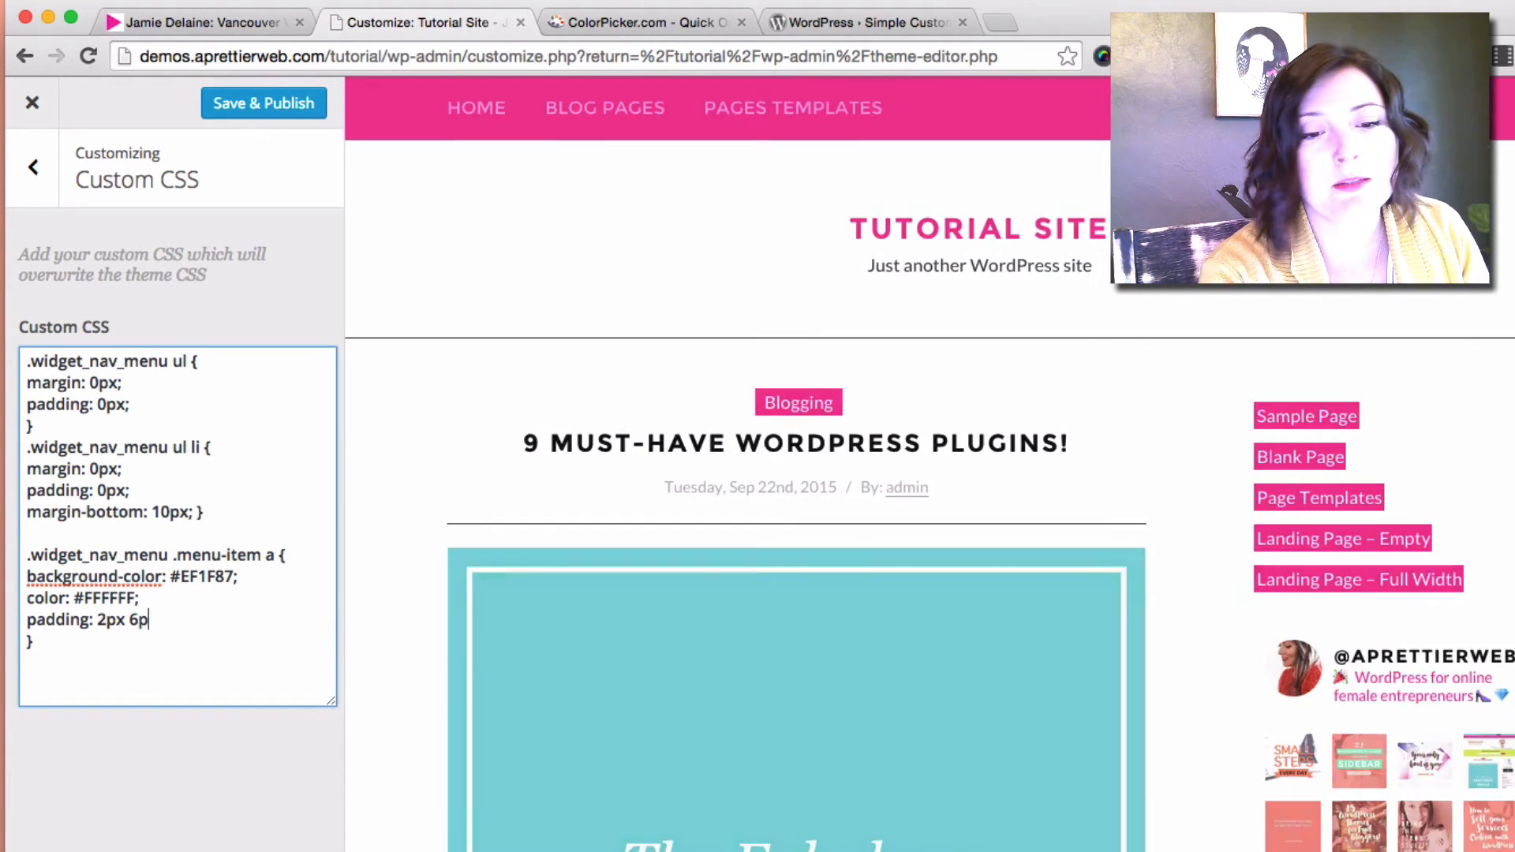
text(x;)
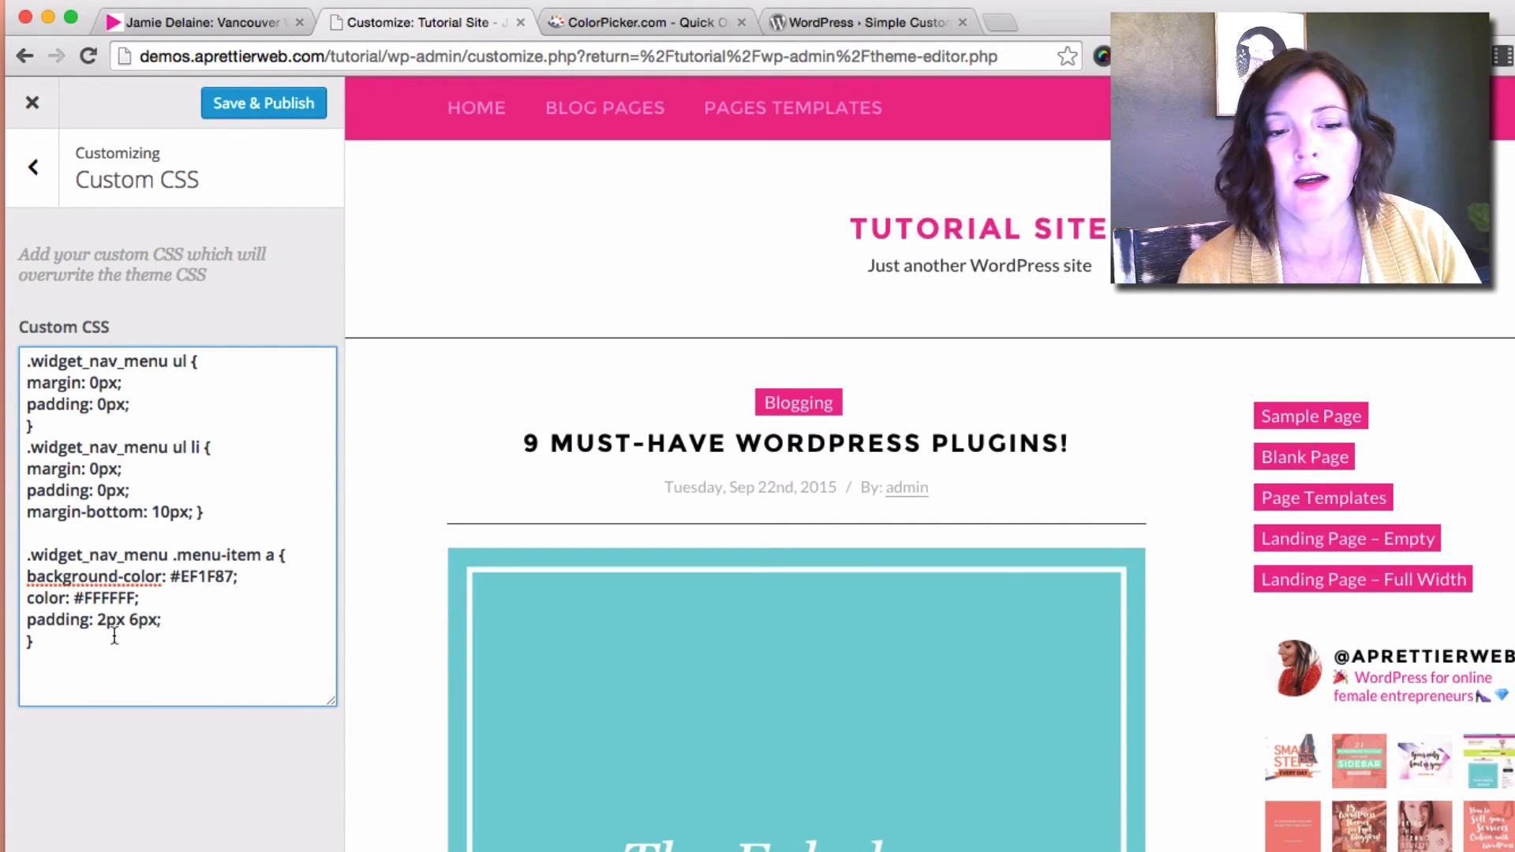
key(BackSpace)
text(6)
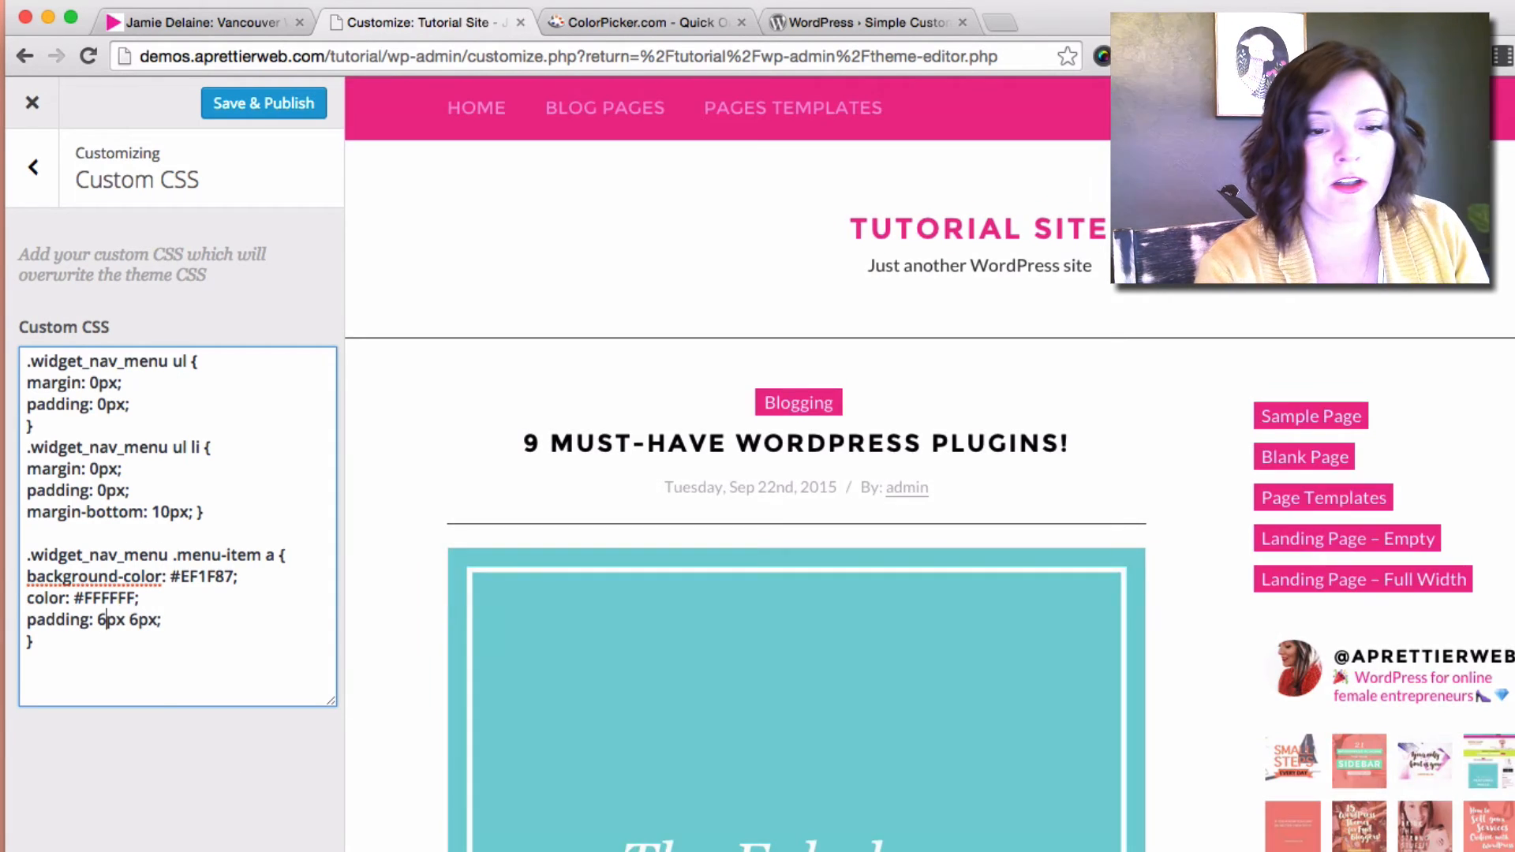
key(BackSpace)
text(10)
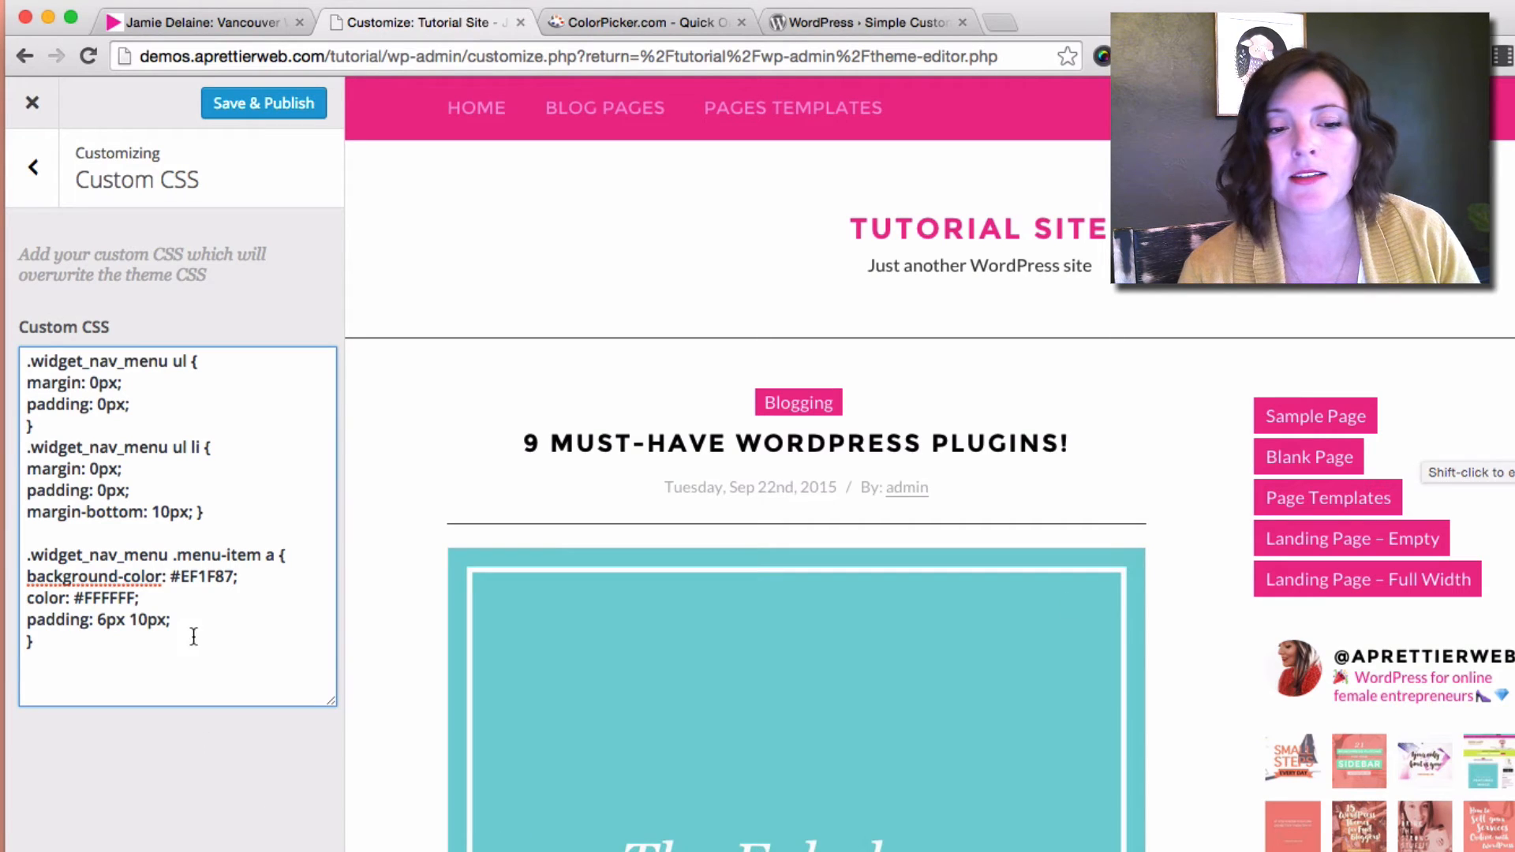
key(Return)
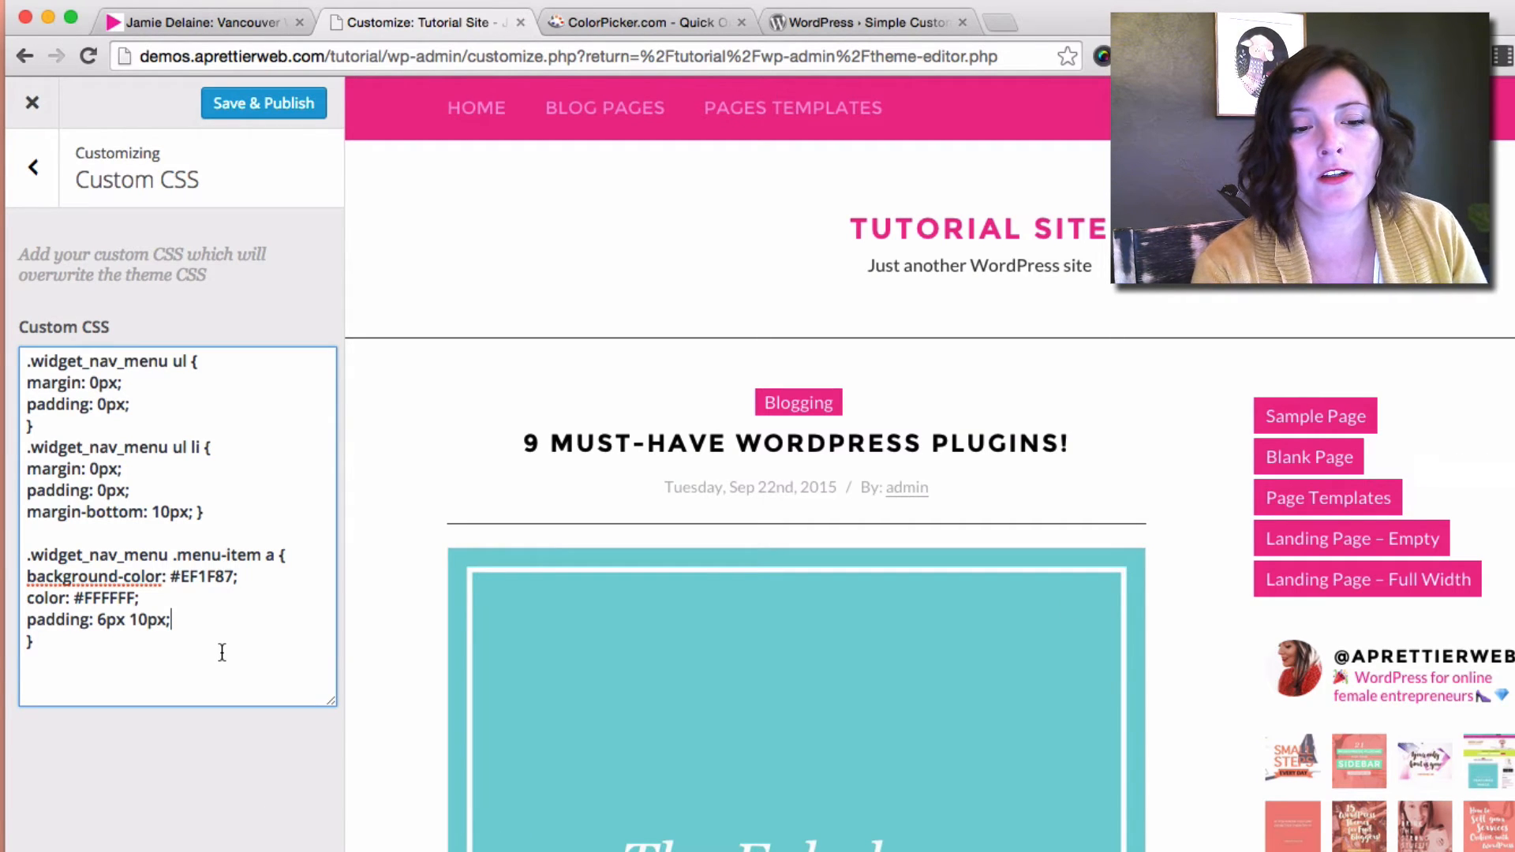
text(font-)
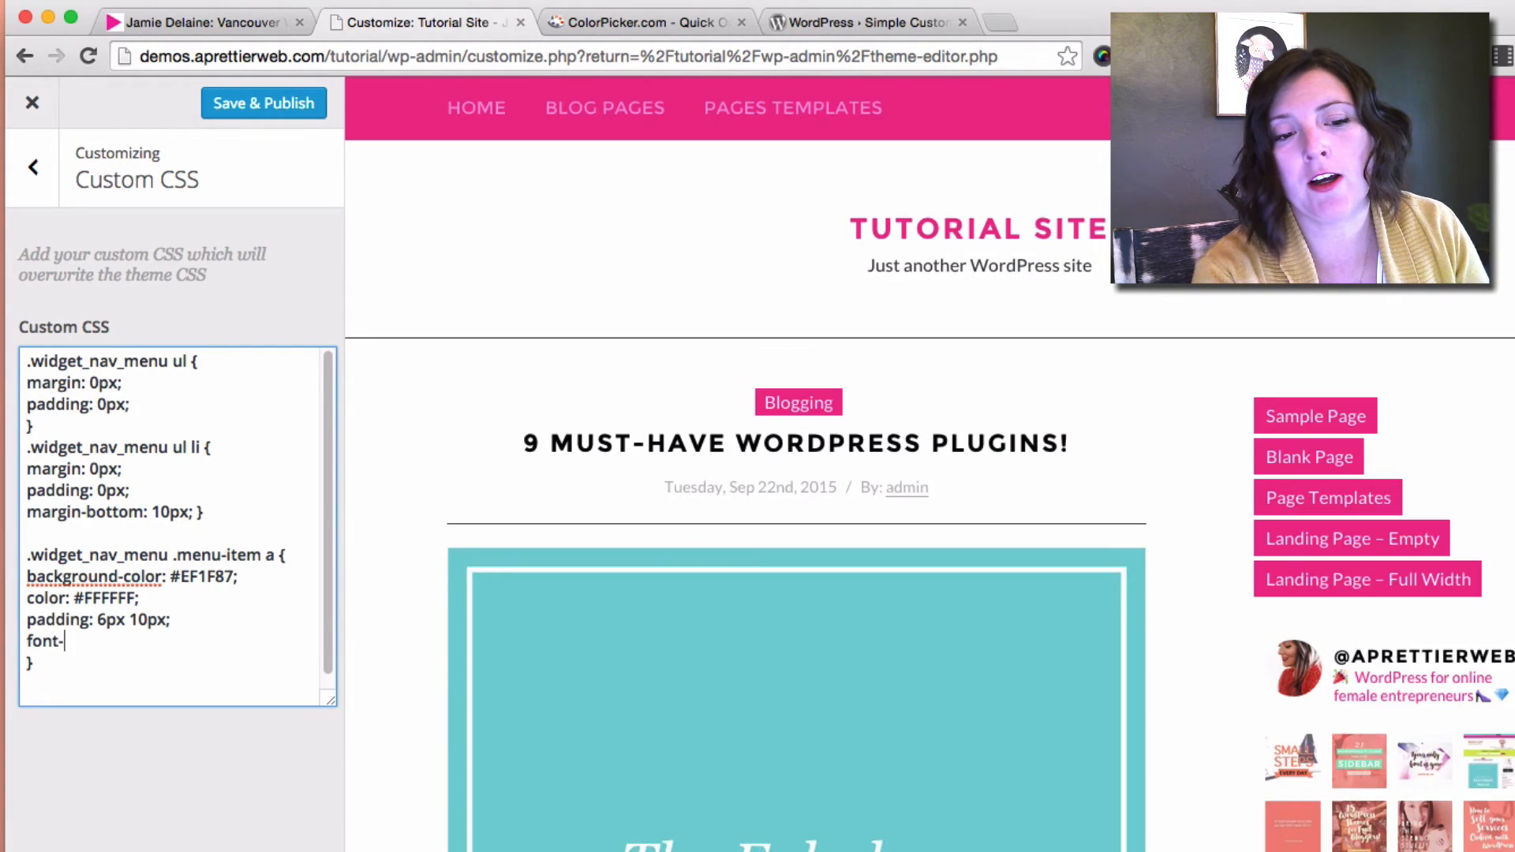
text(weight: bold;)
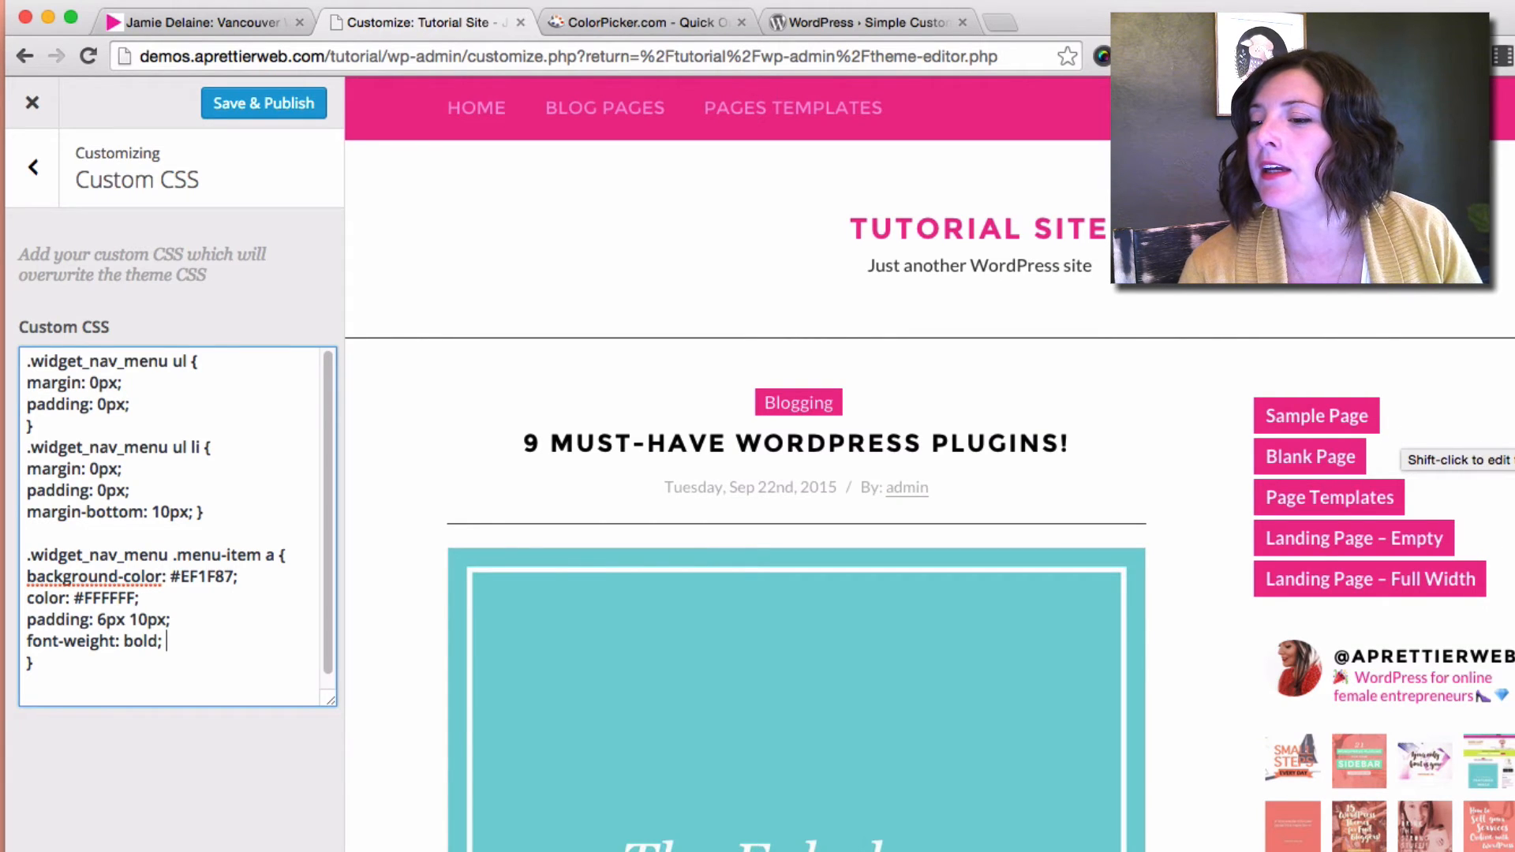
Add display: block and width: 100% below the bold font-weight line
click(165, 640)
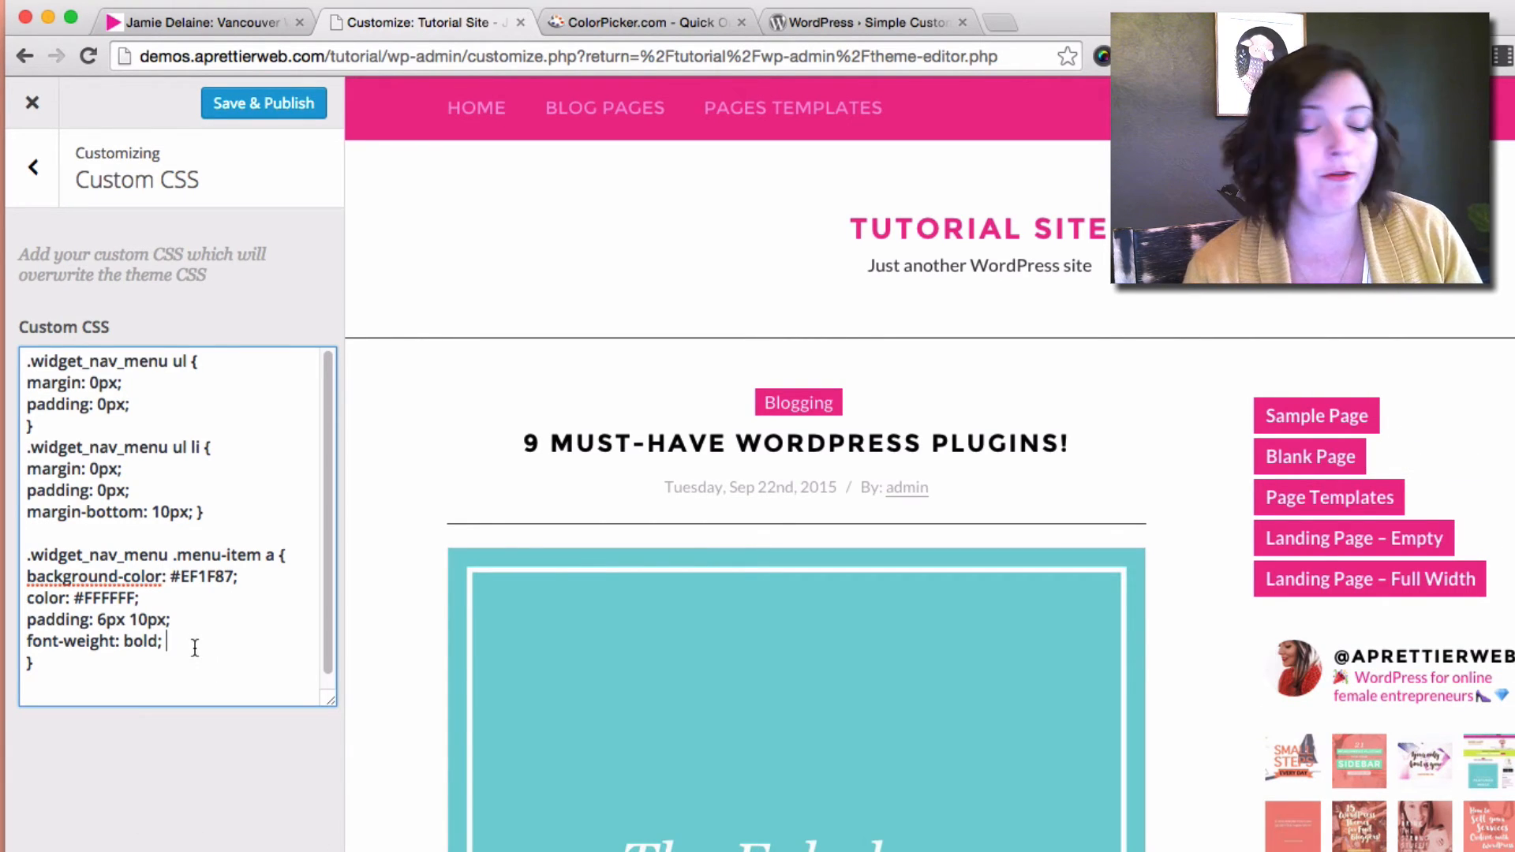
key(Return)
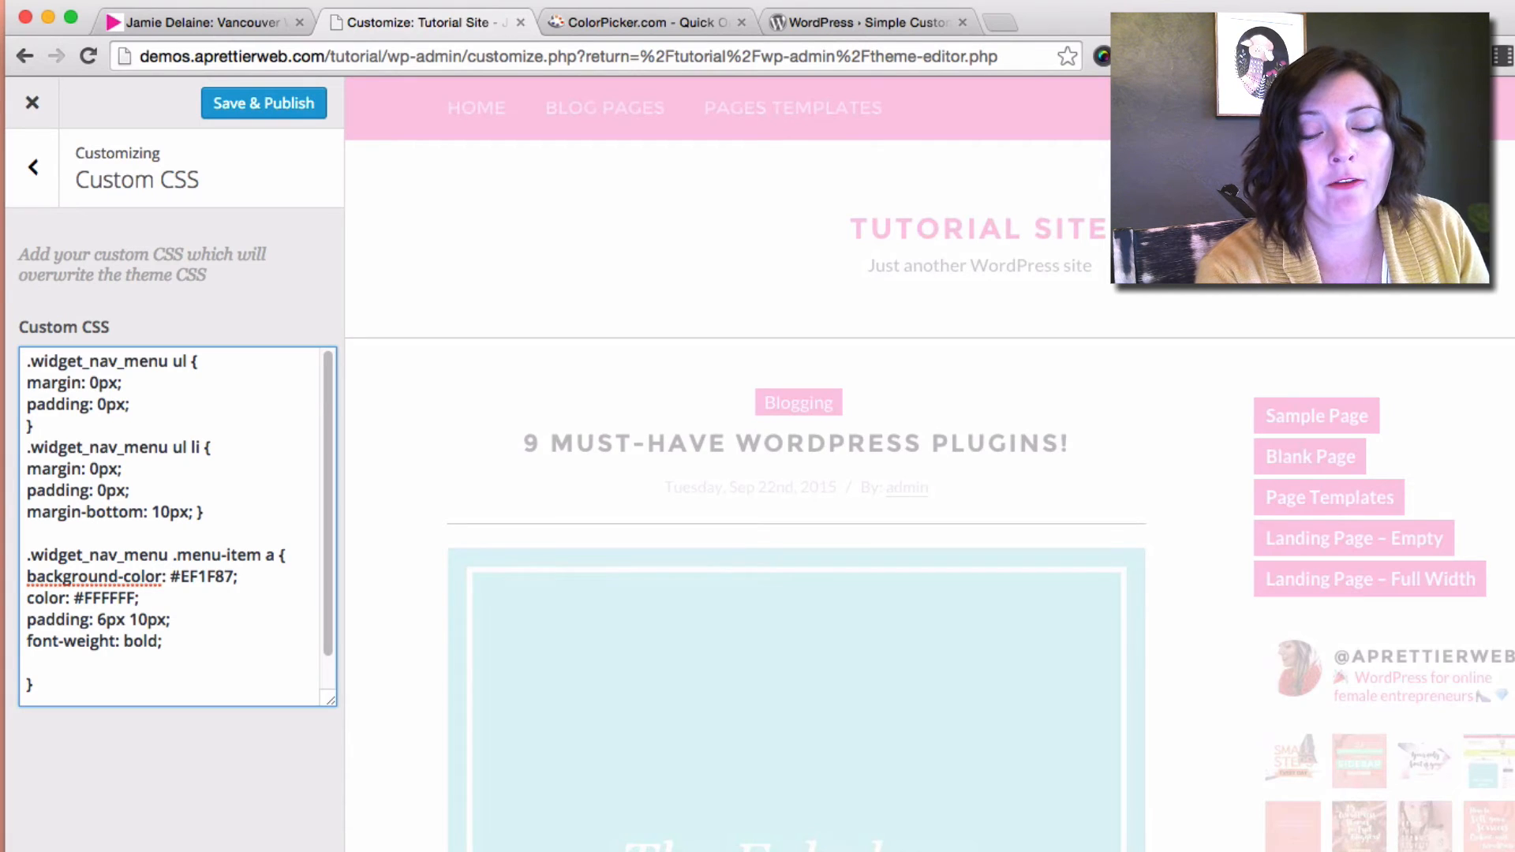
text(dis)
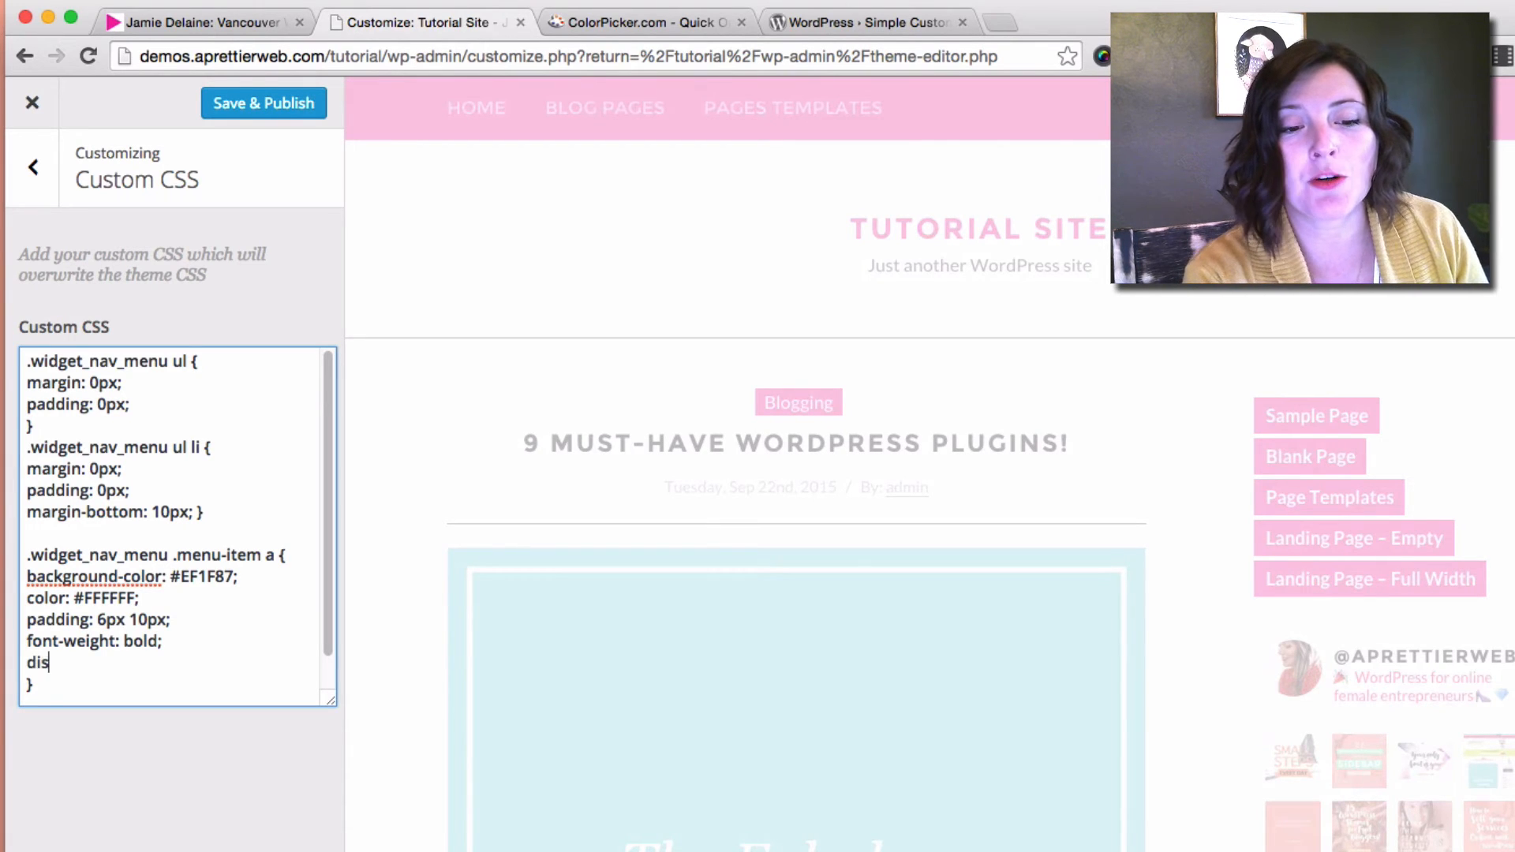
text(play: block)
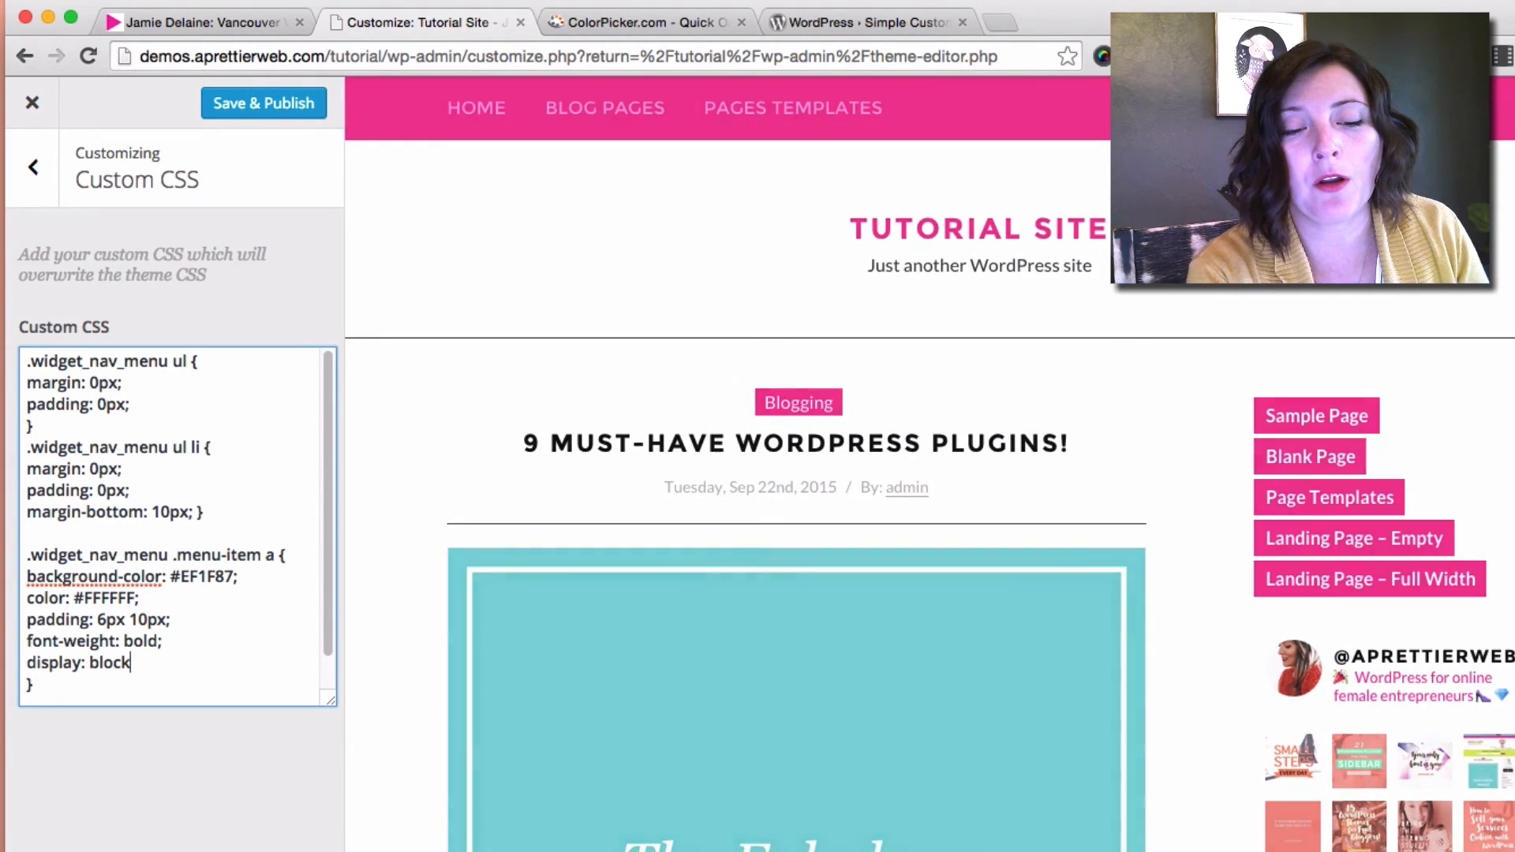
text(;)
key(Return)
text(widt)
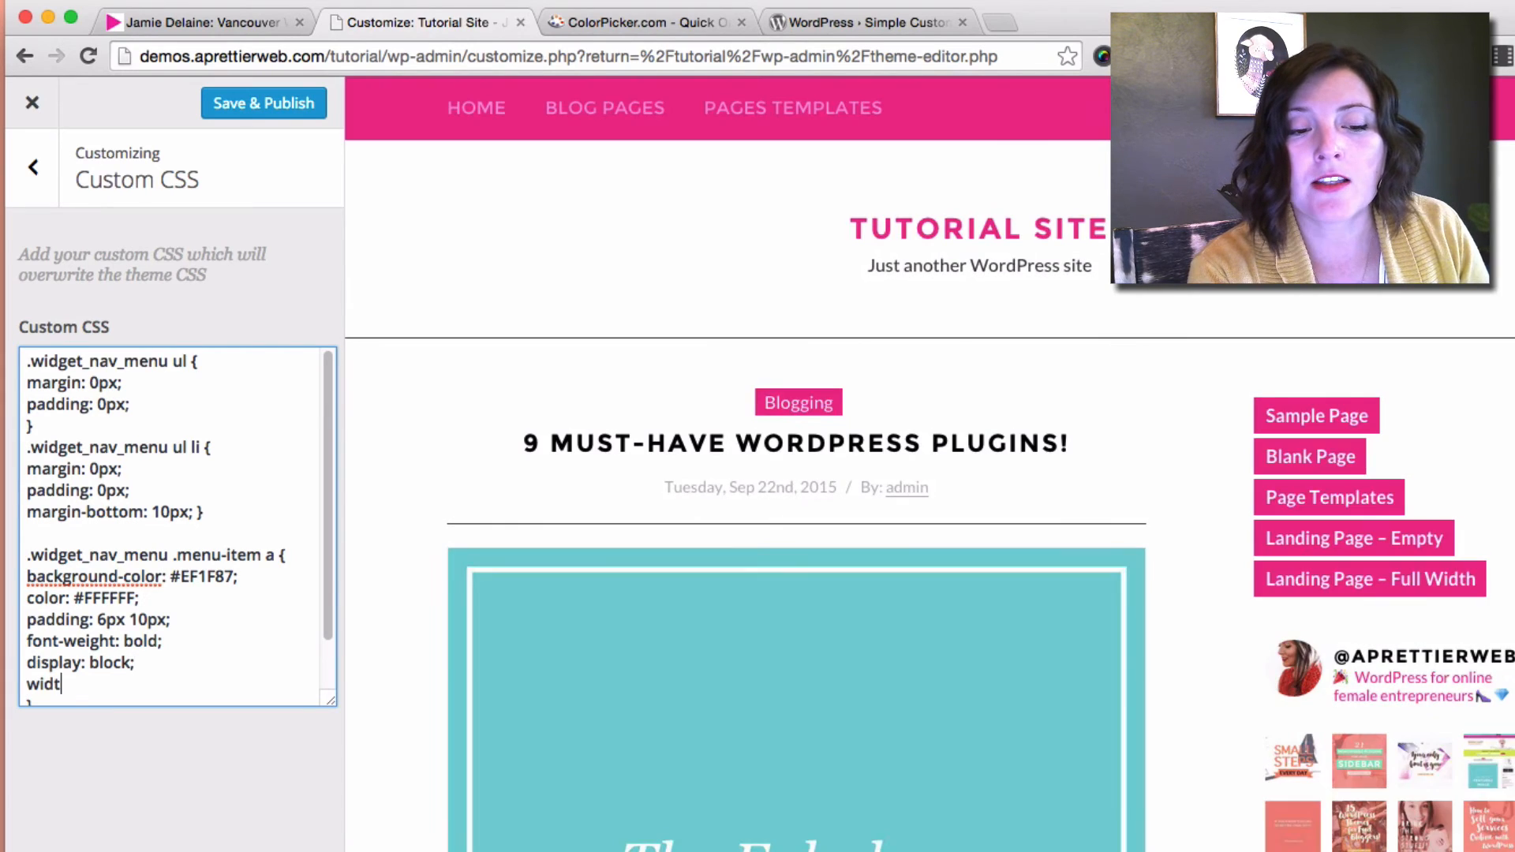
text(h: 100%;)
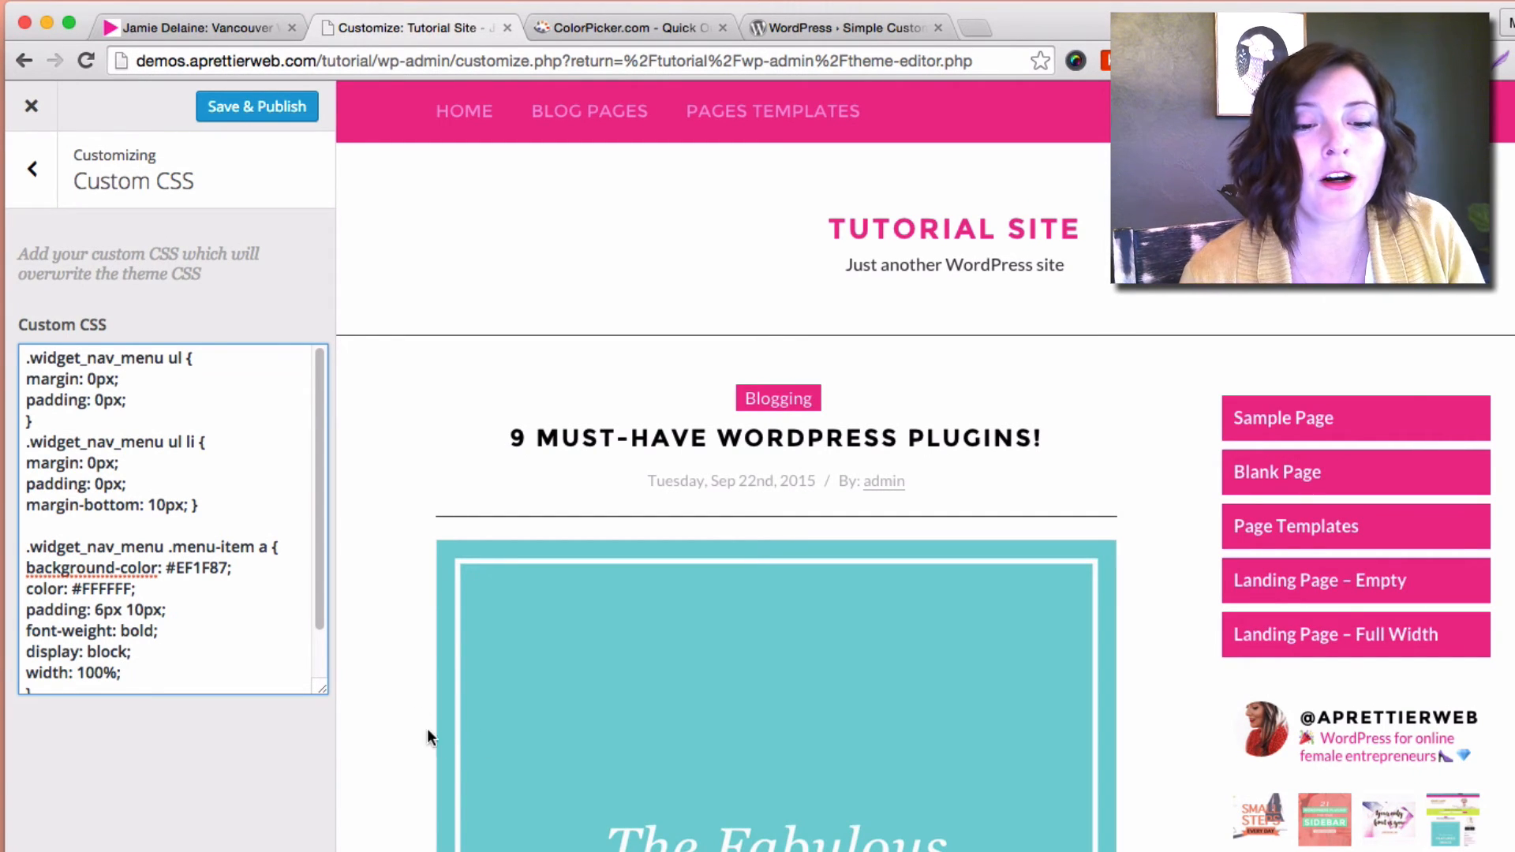
key(Return)
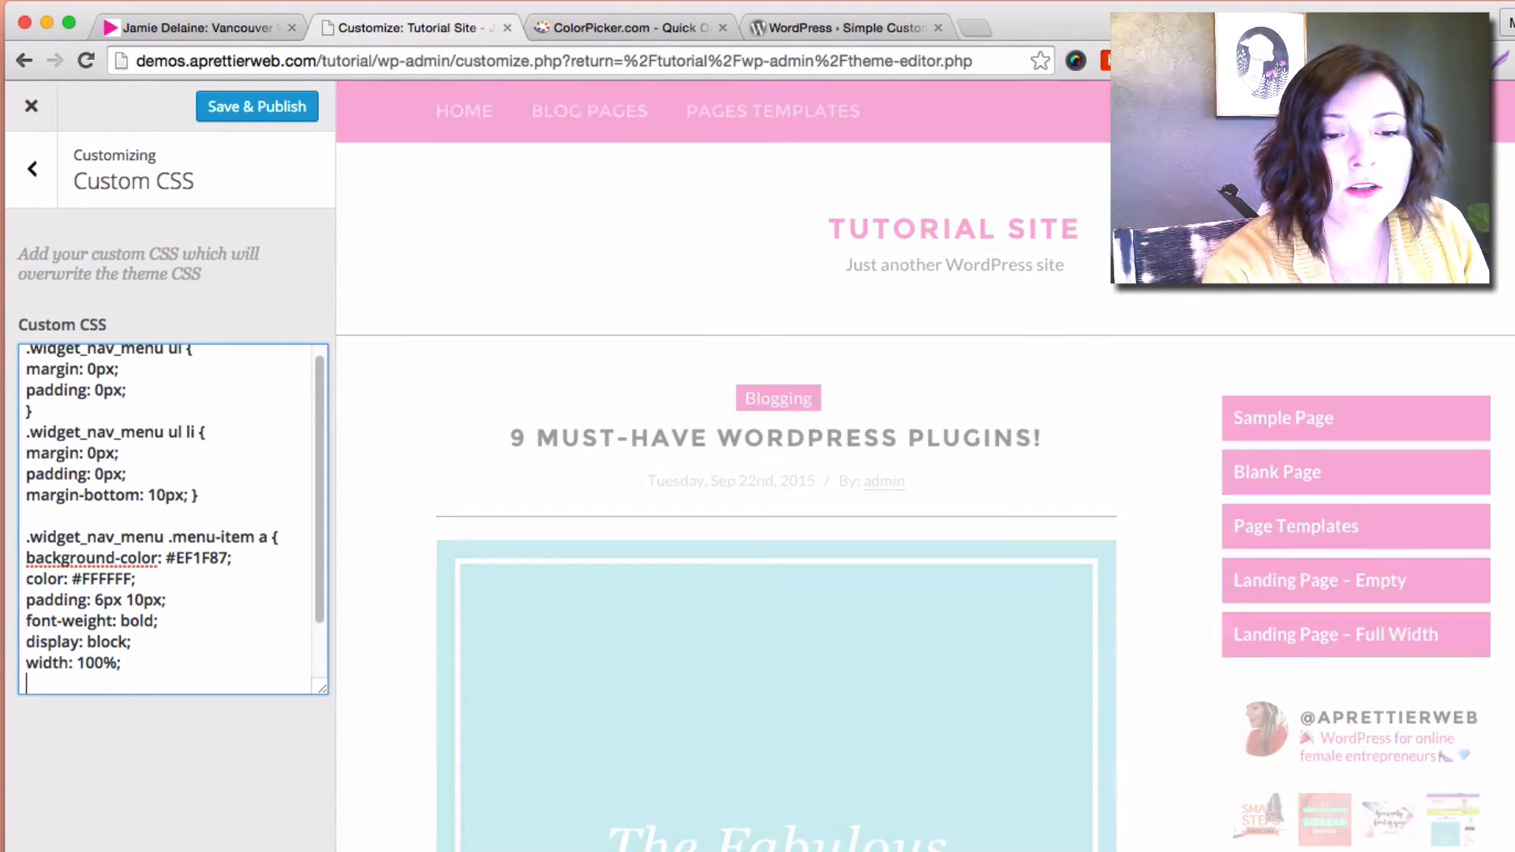
text(text-align: center;)
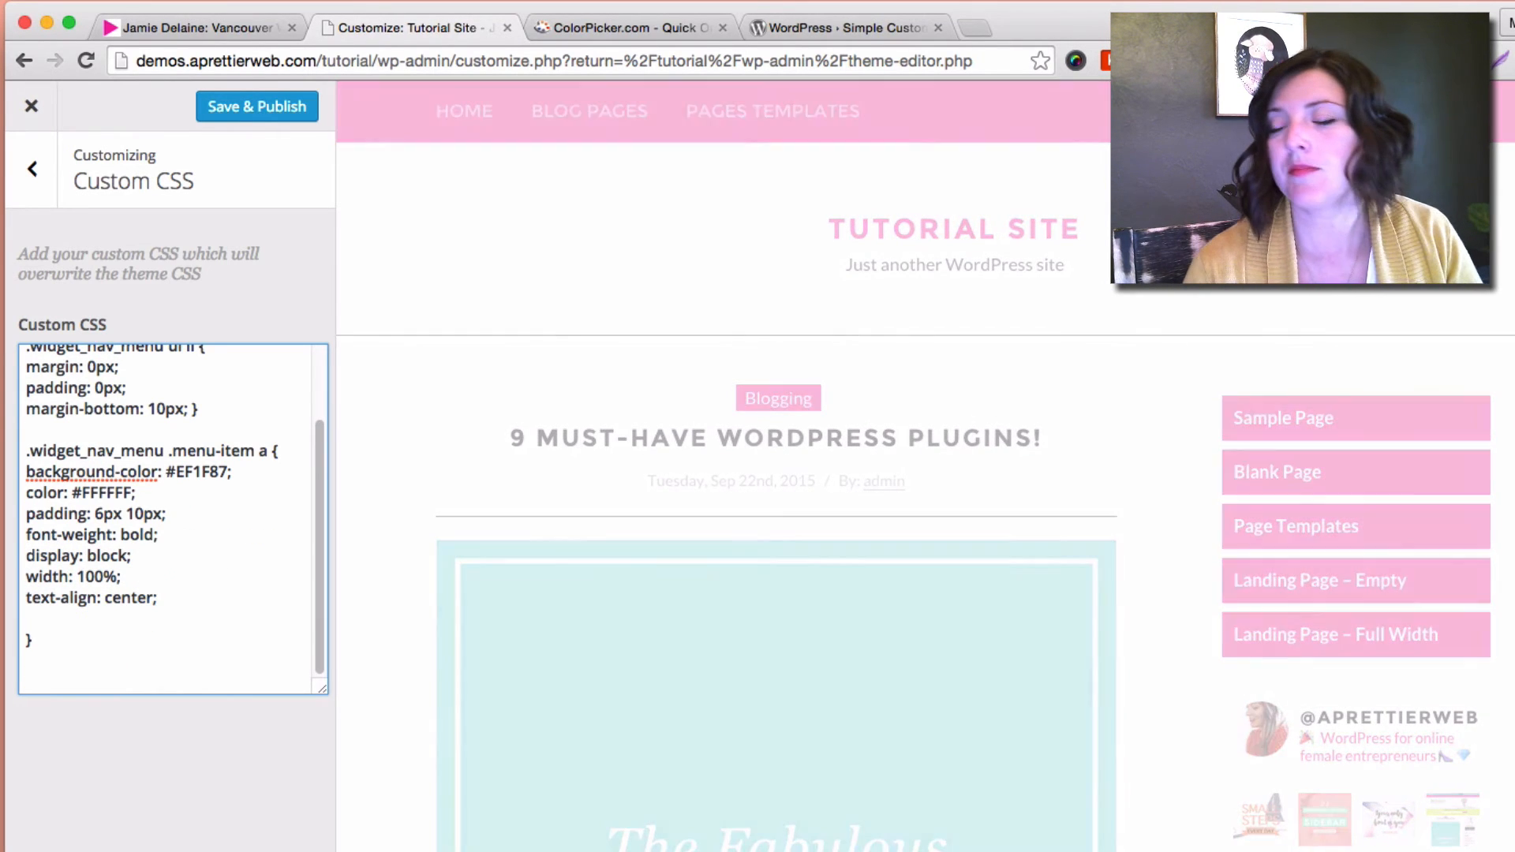
Add text-align: center and text-decoration: none, then close the rule
key(Return)
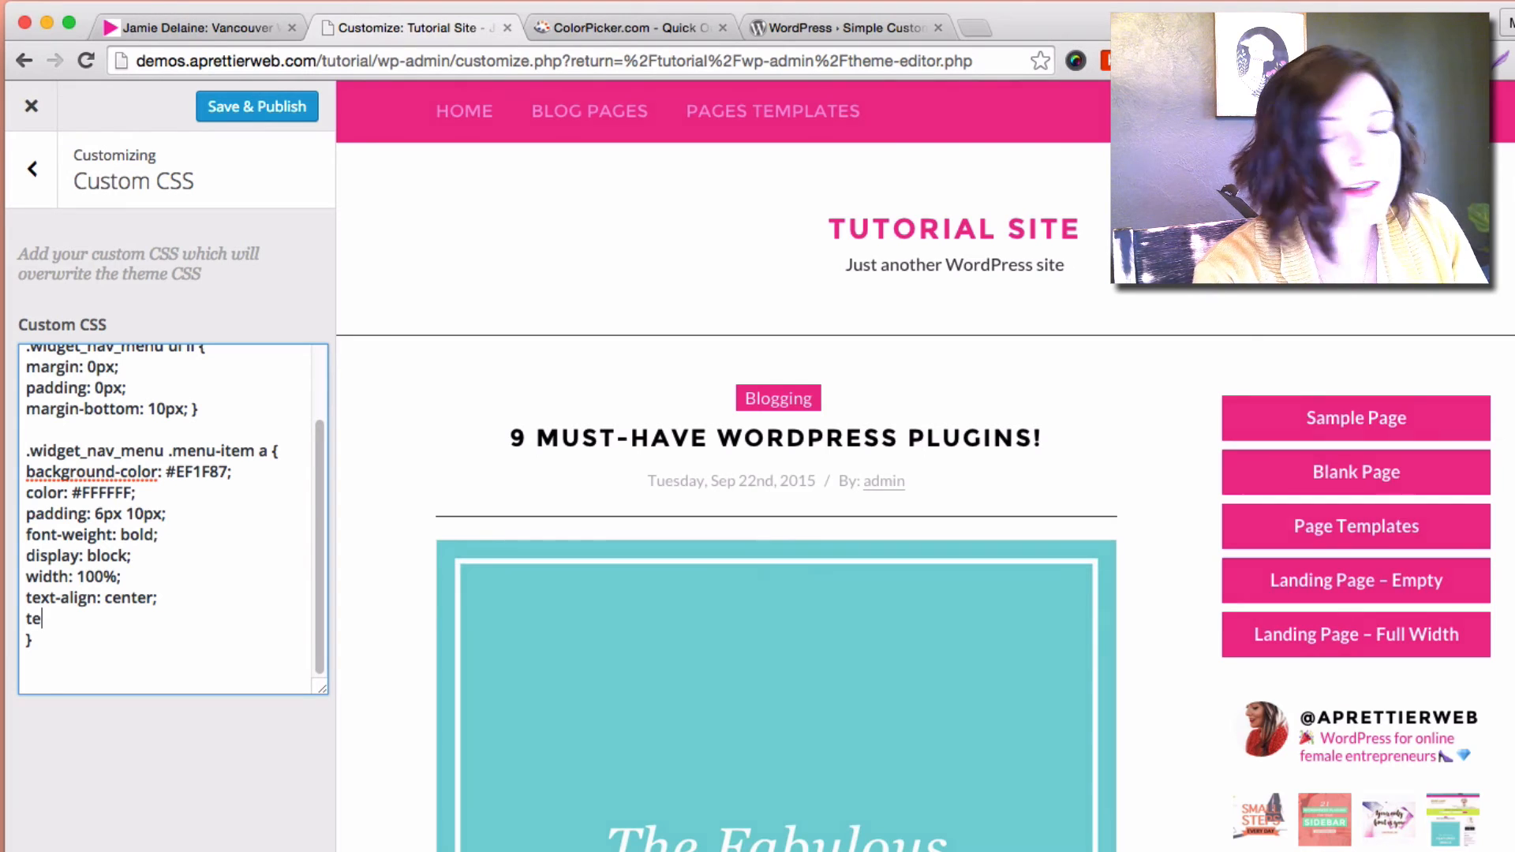
text(text-dec)
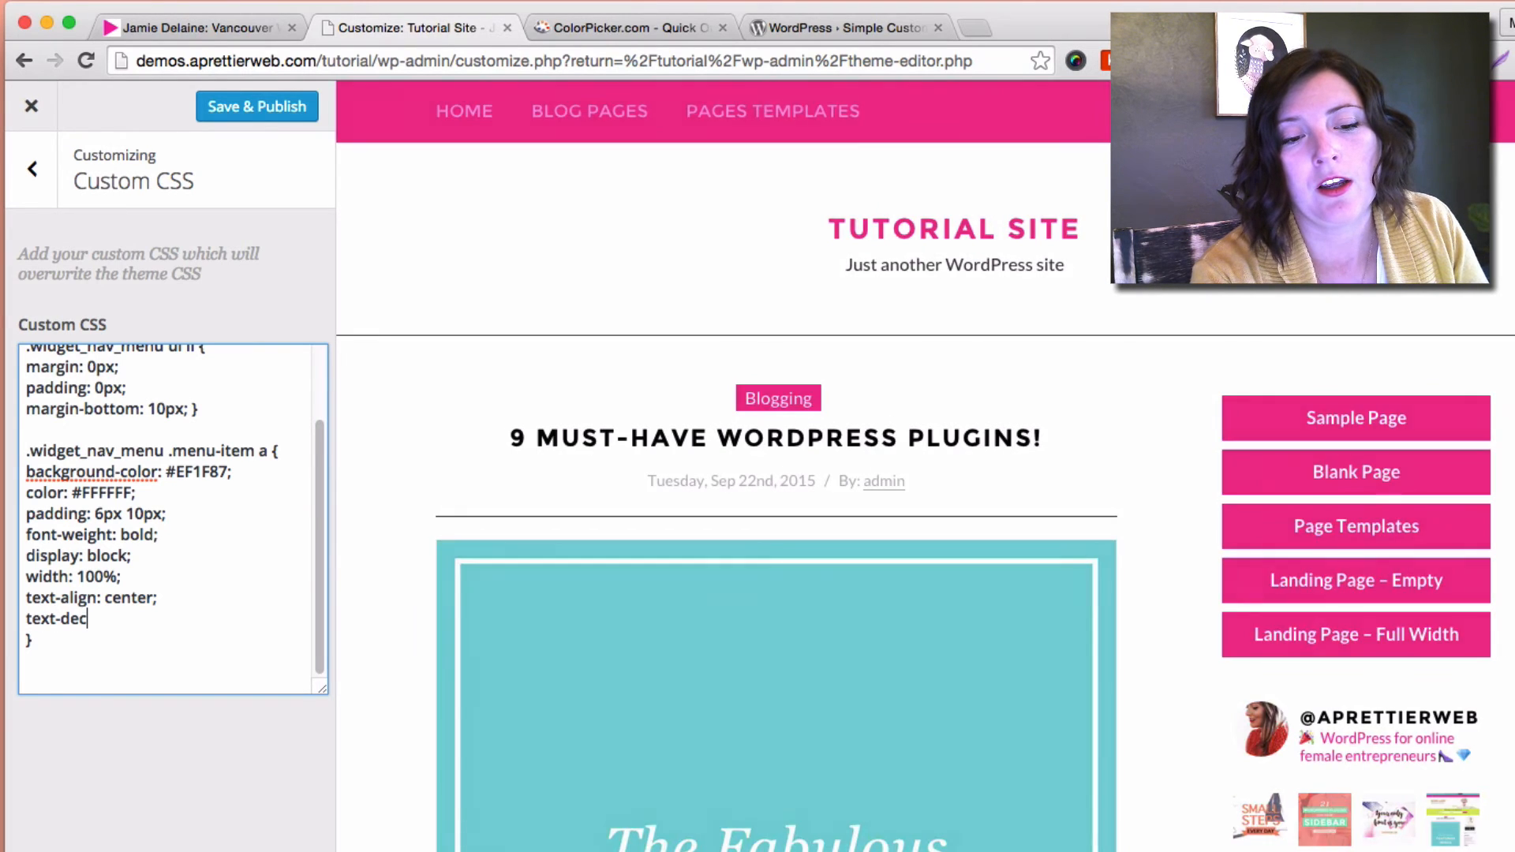
text(oration: none;)
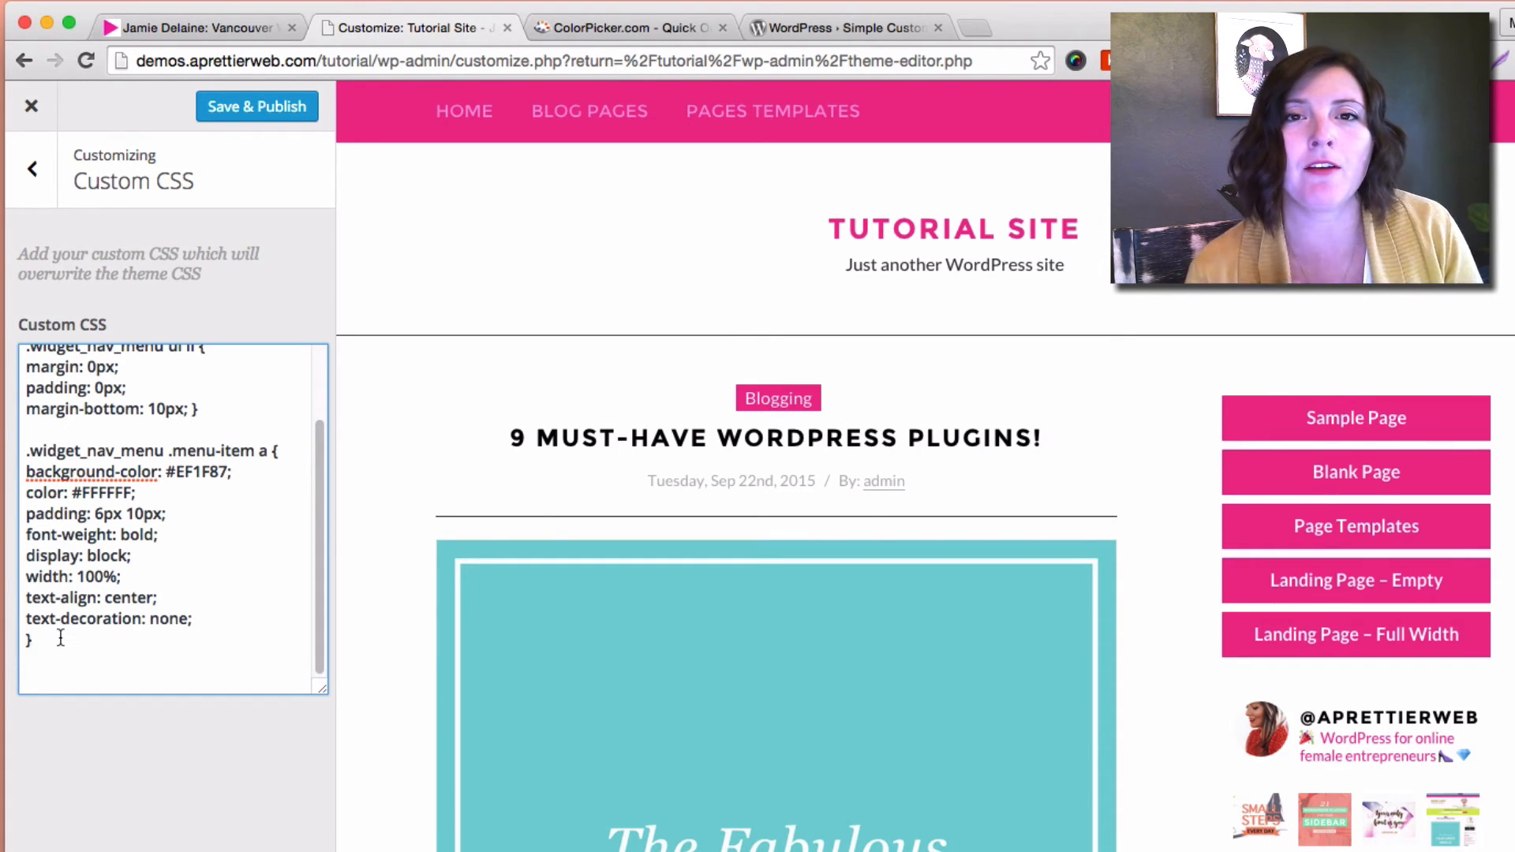
key(Return)
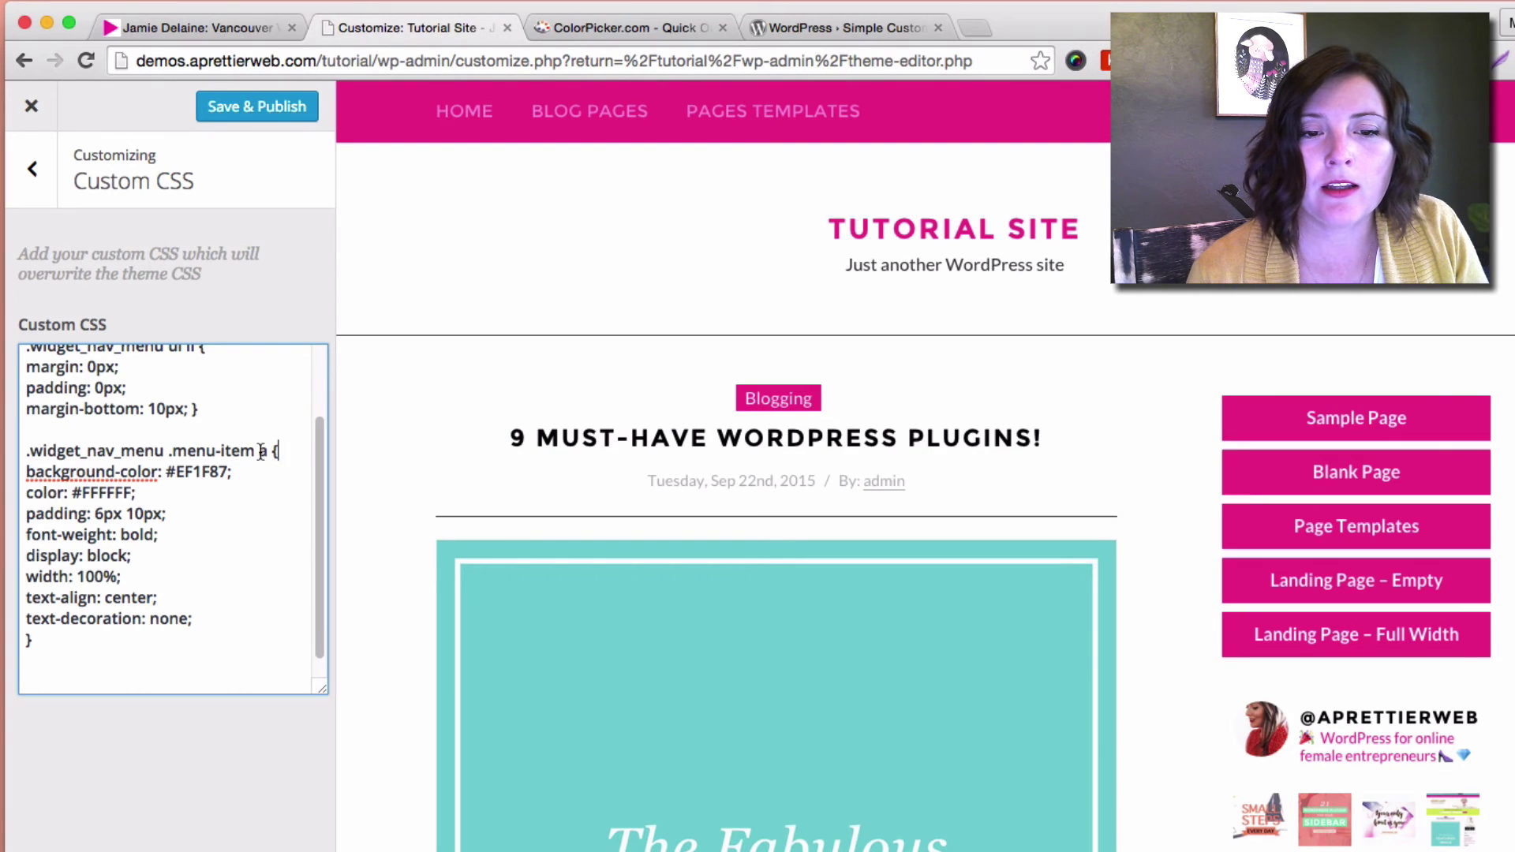
Duplicate the sidebar menu link selector below the rule and append :hover to it
drag(279, 450, 22, 456)
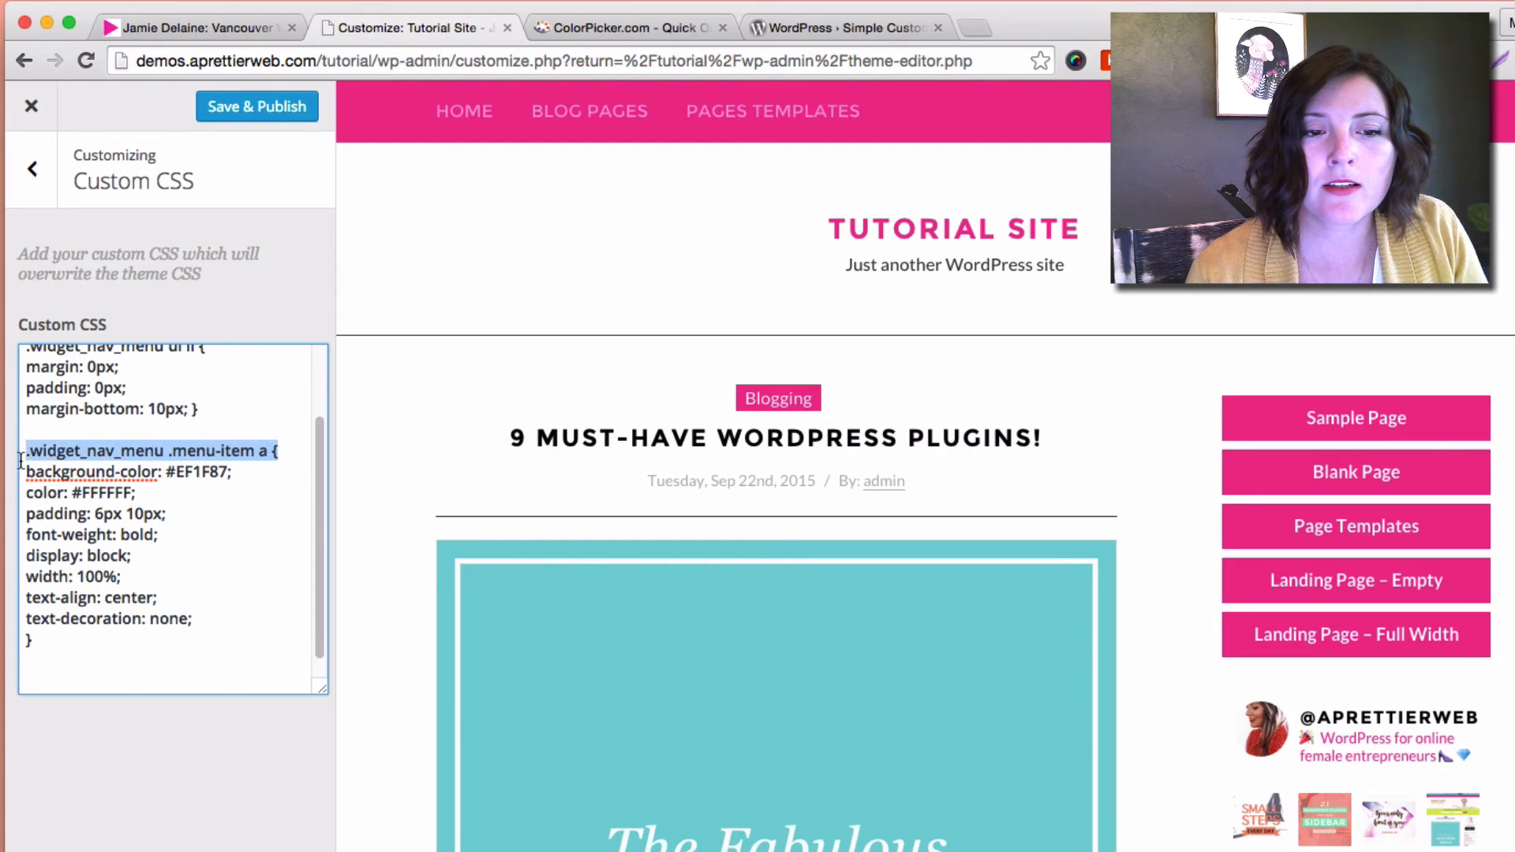
key(super+c)
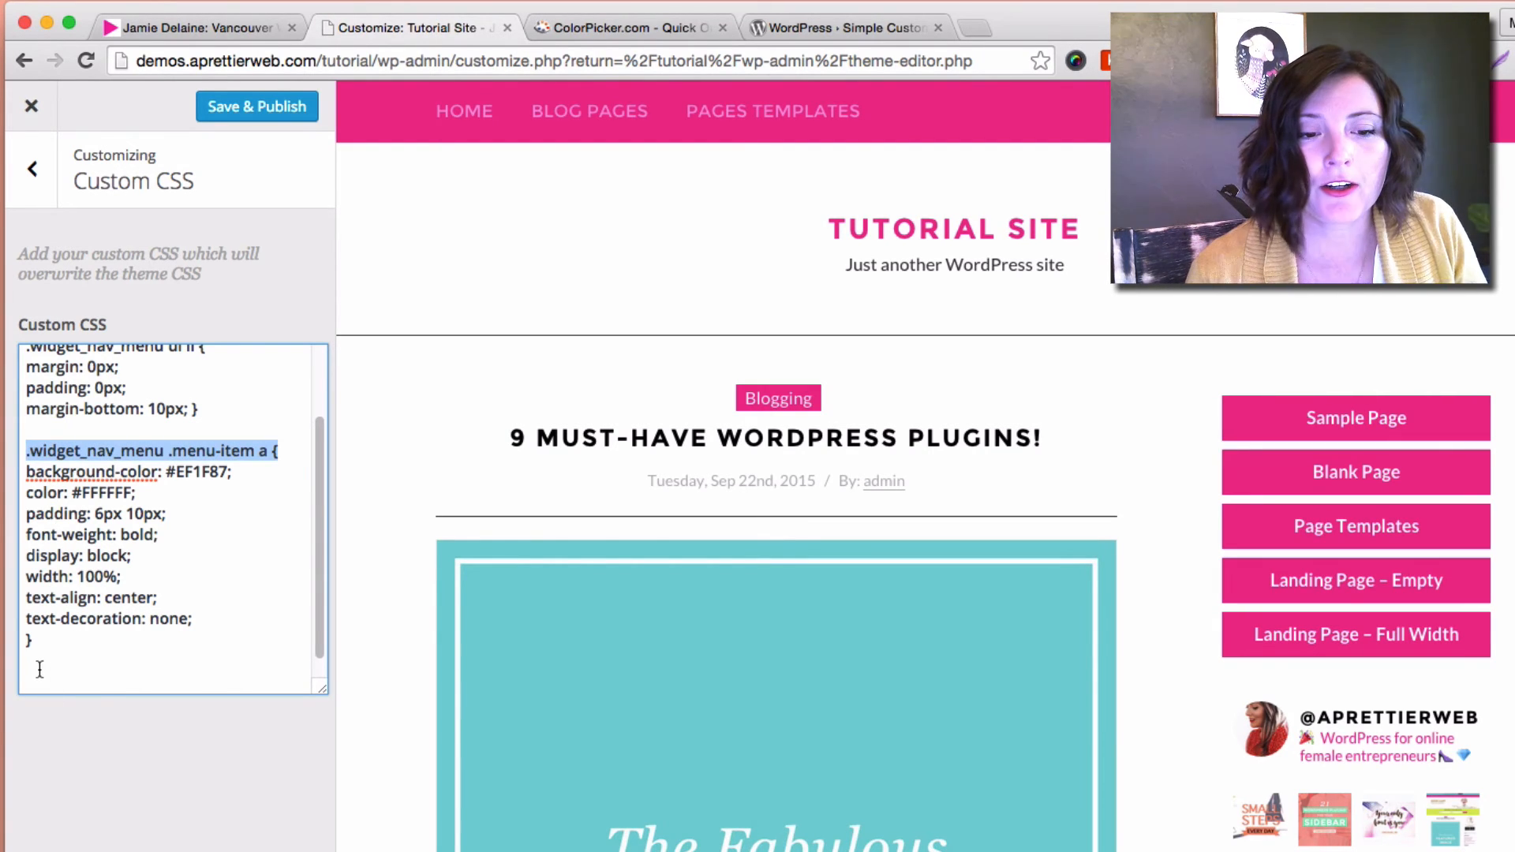
click(118, 646)
key(Return)
key(super+v)
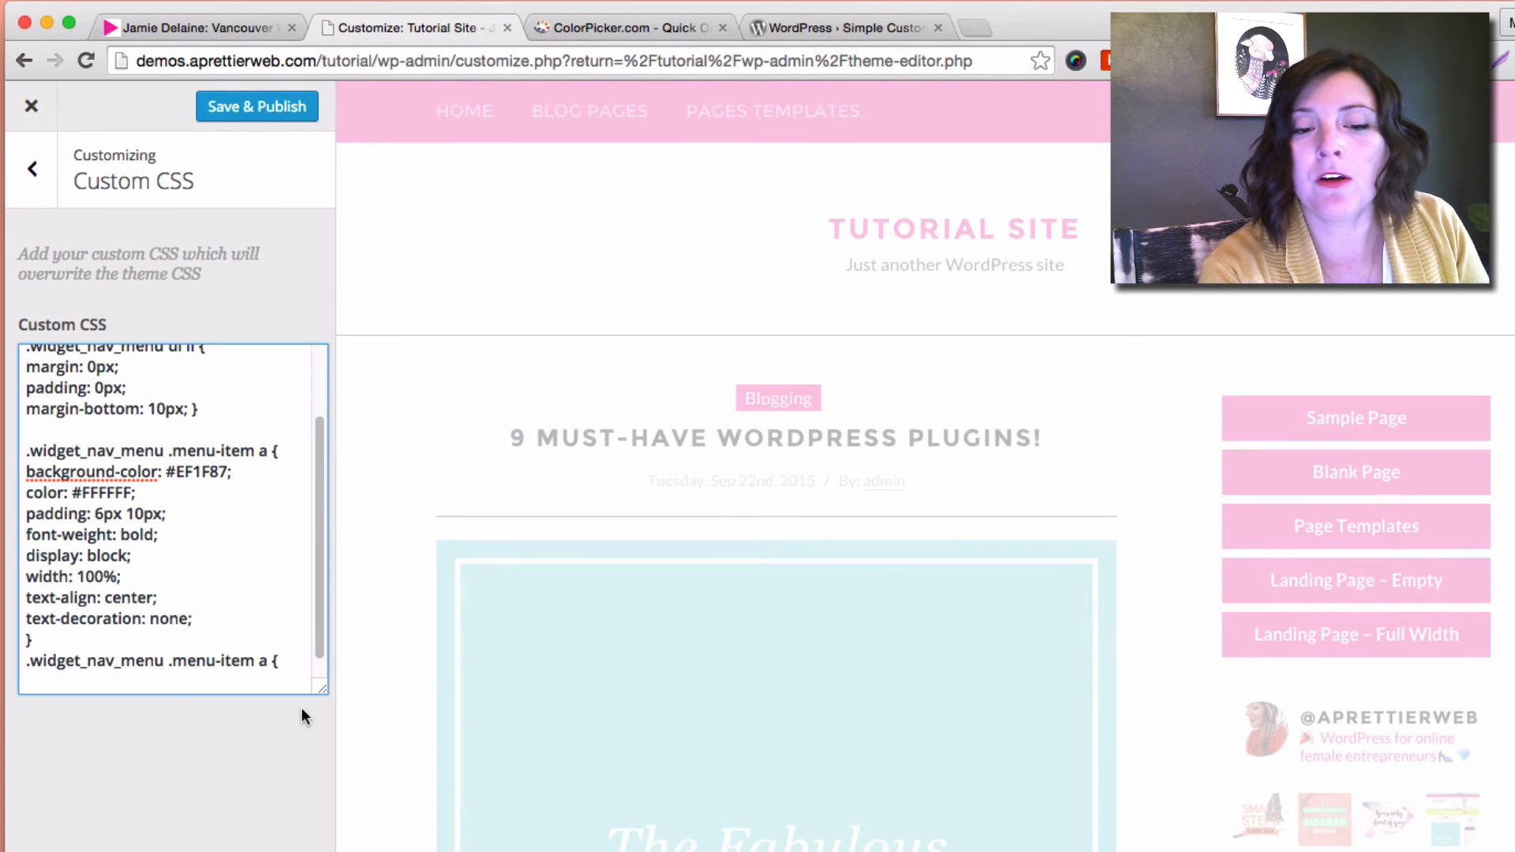
text(:h)
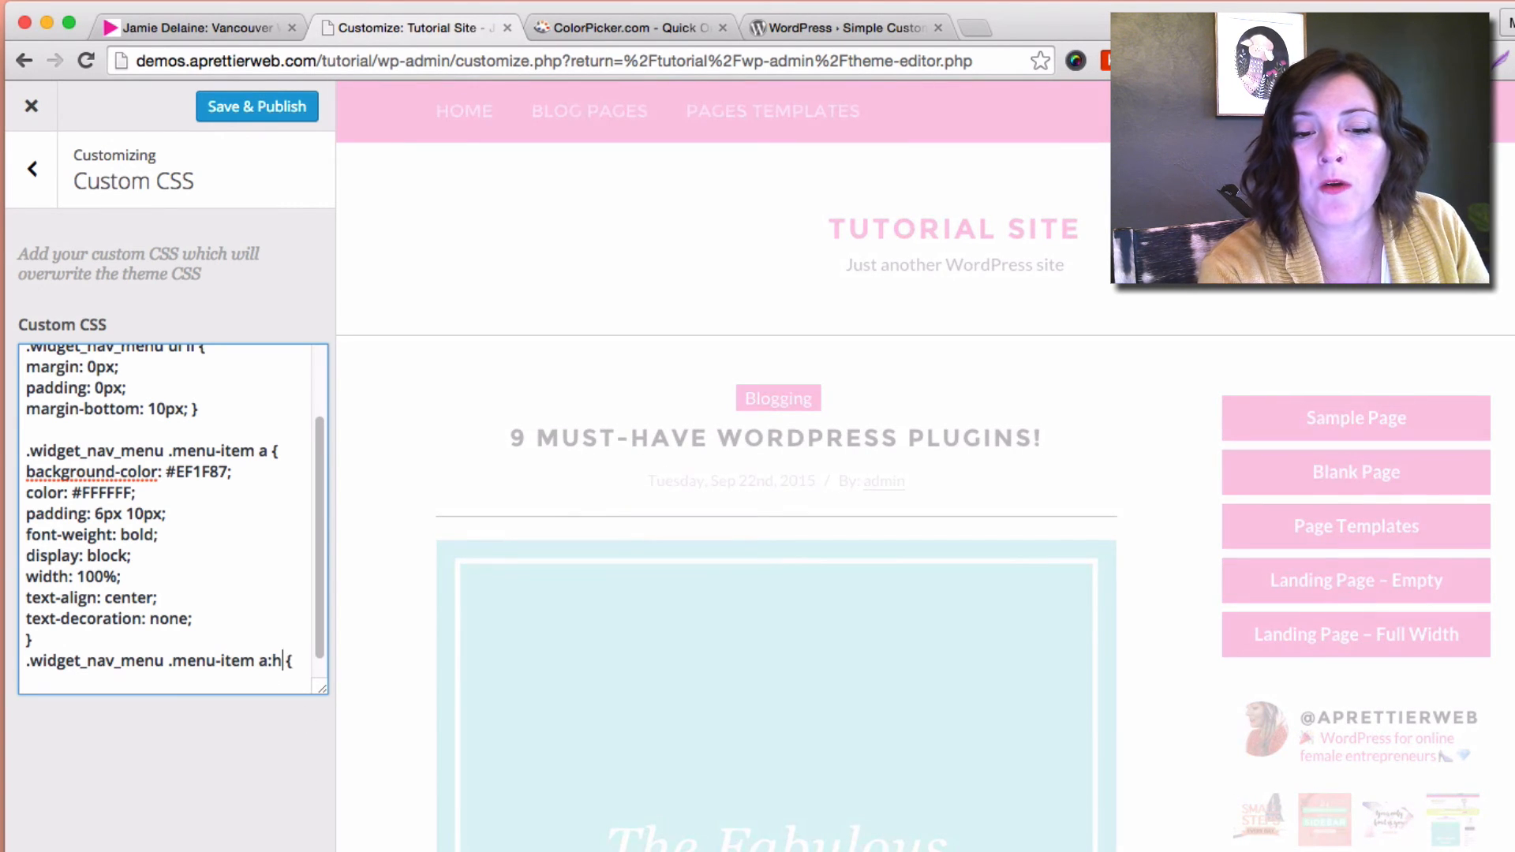
text(over)
key(Right)
Fill the hover rule with background-color #000000 and text-decoration none
key(Return)
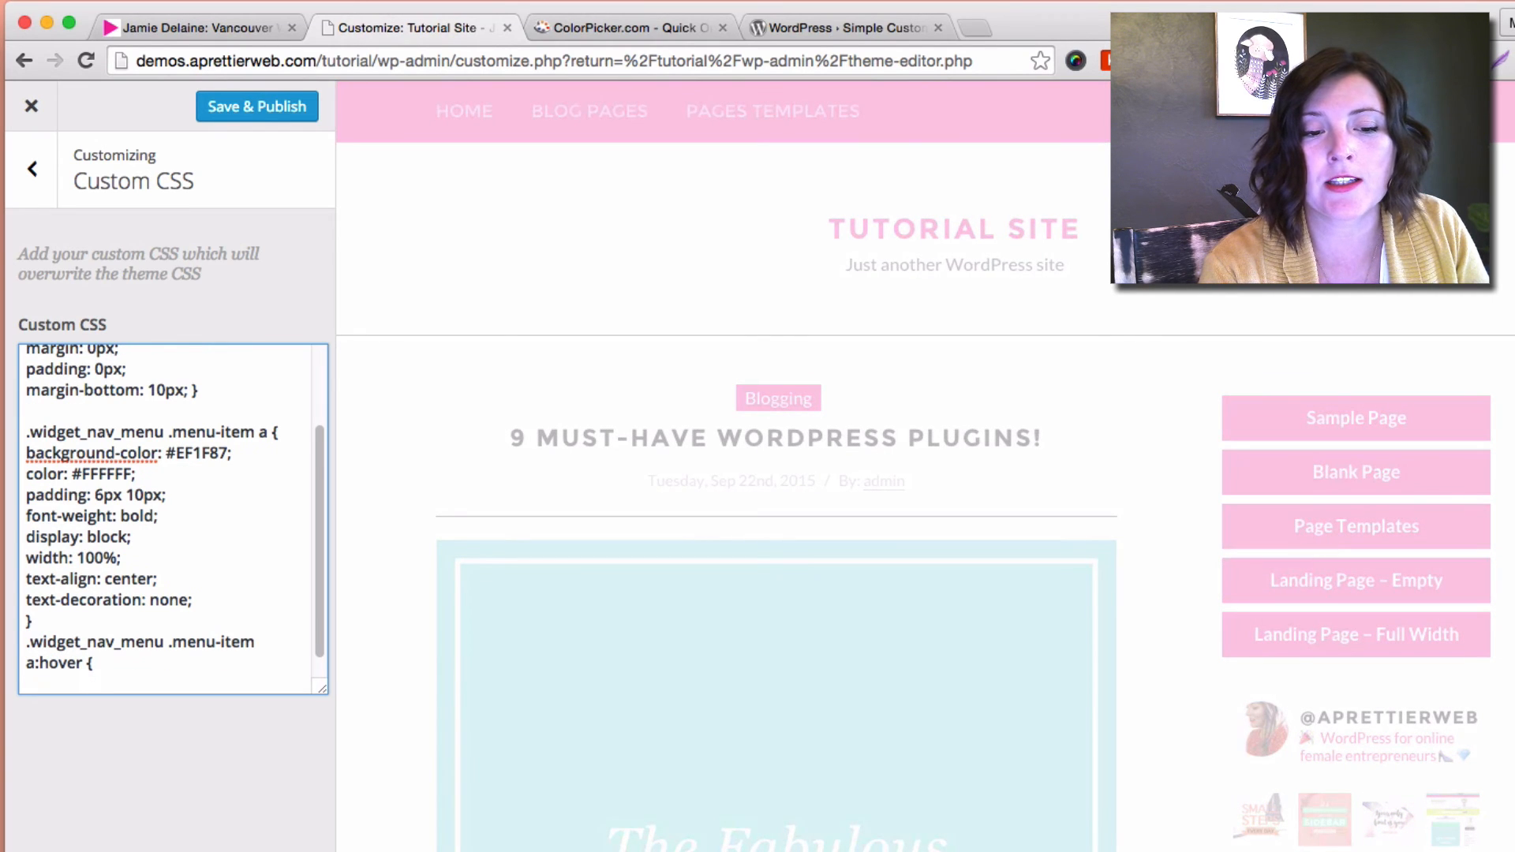
key(Return)
text(})
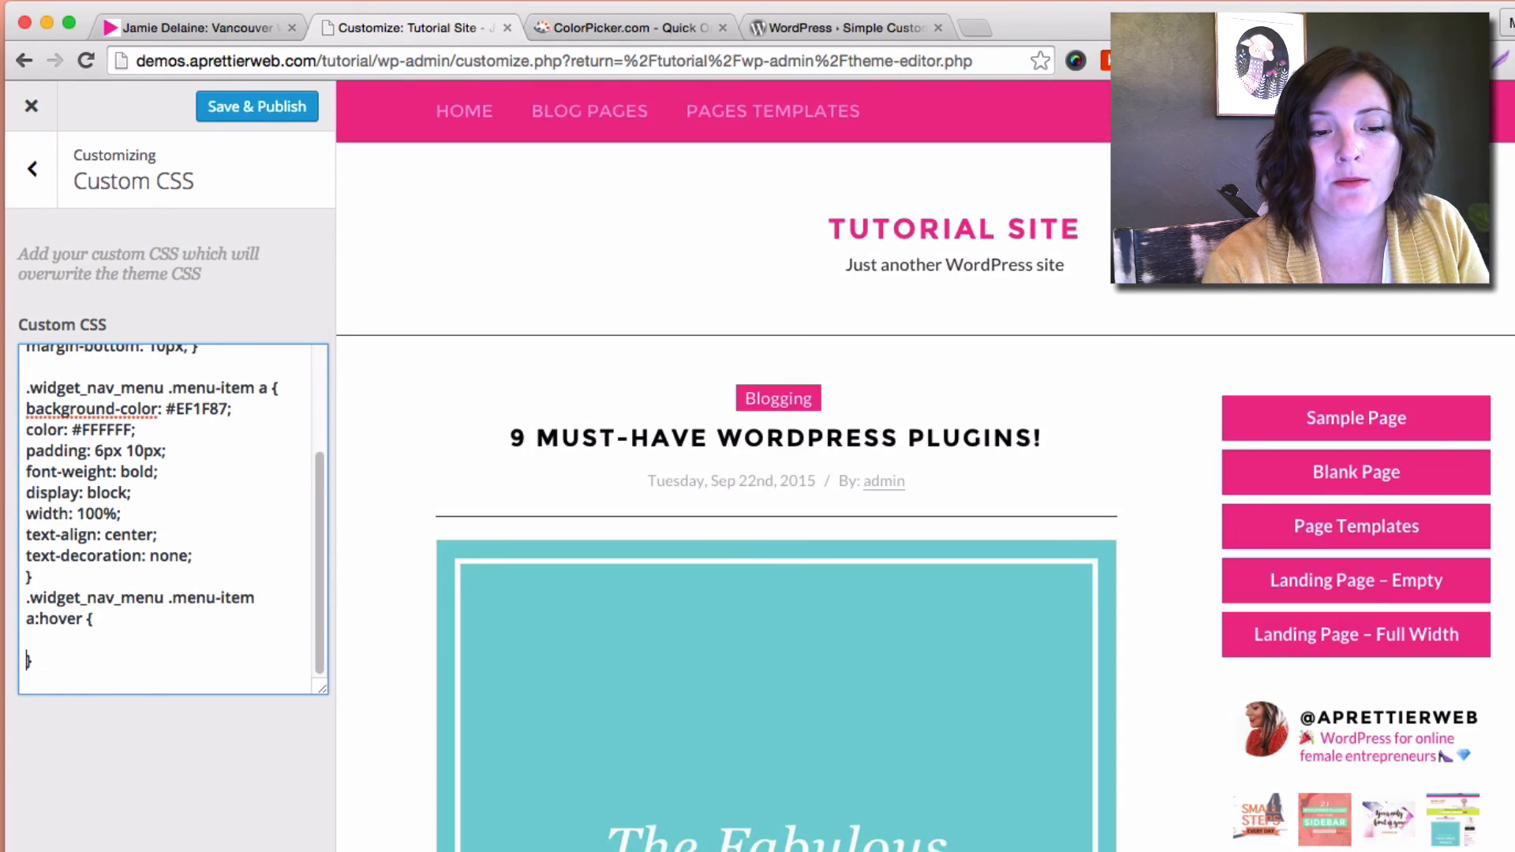
key(Up)
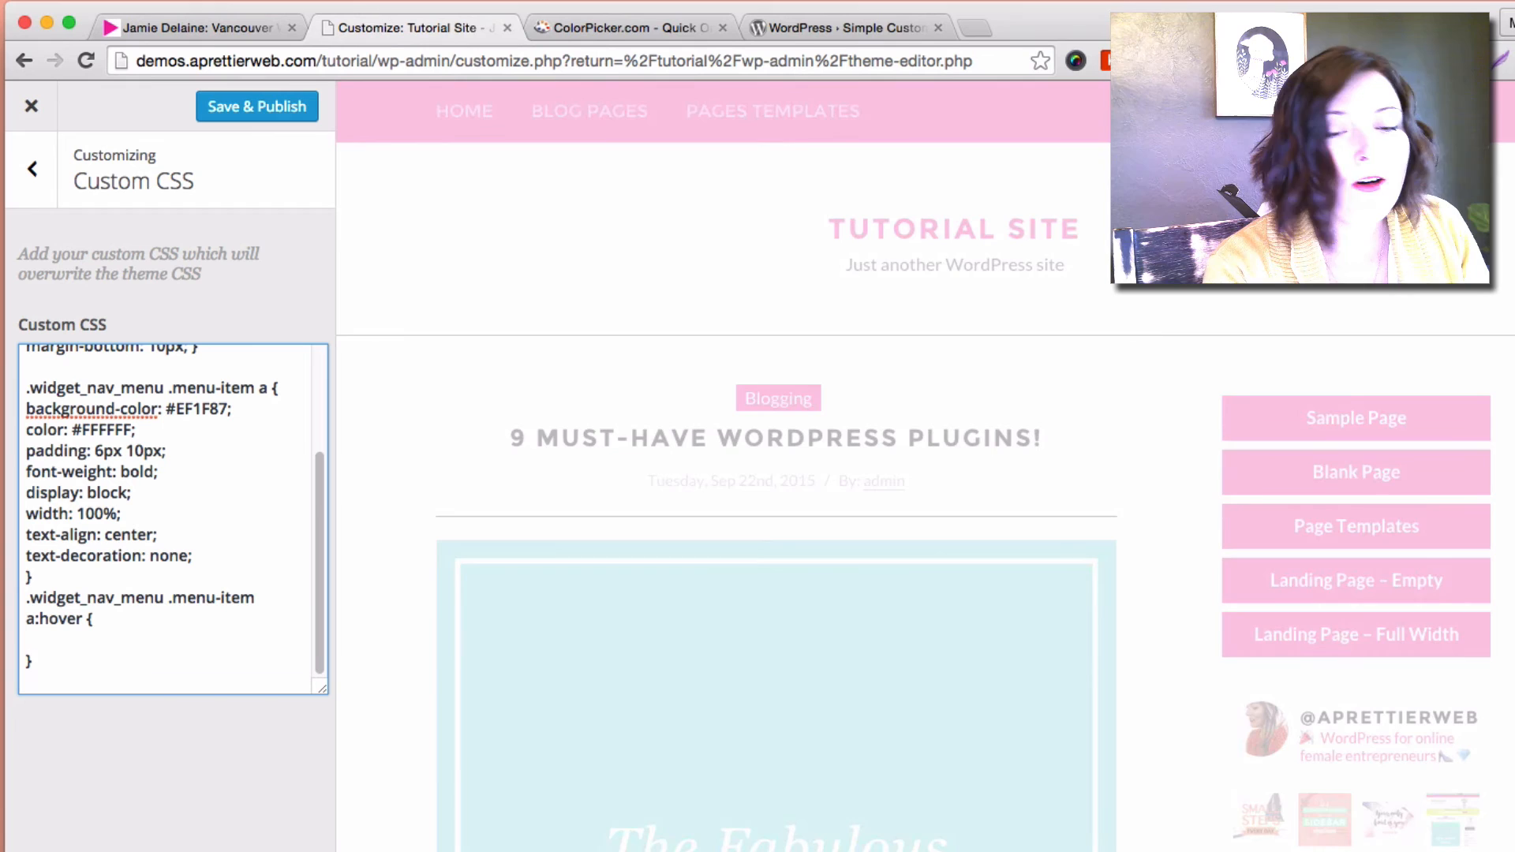
text(background-color)
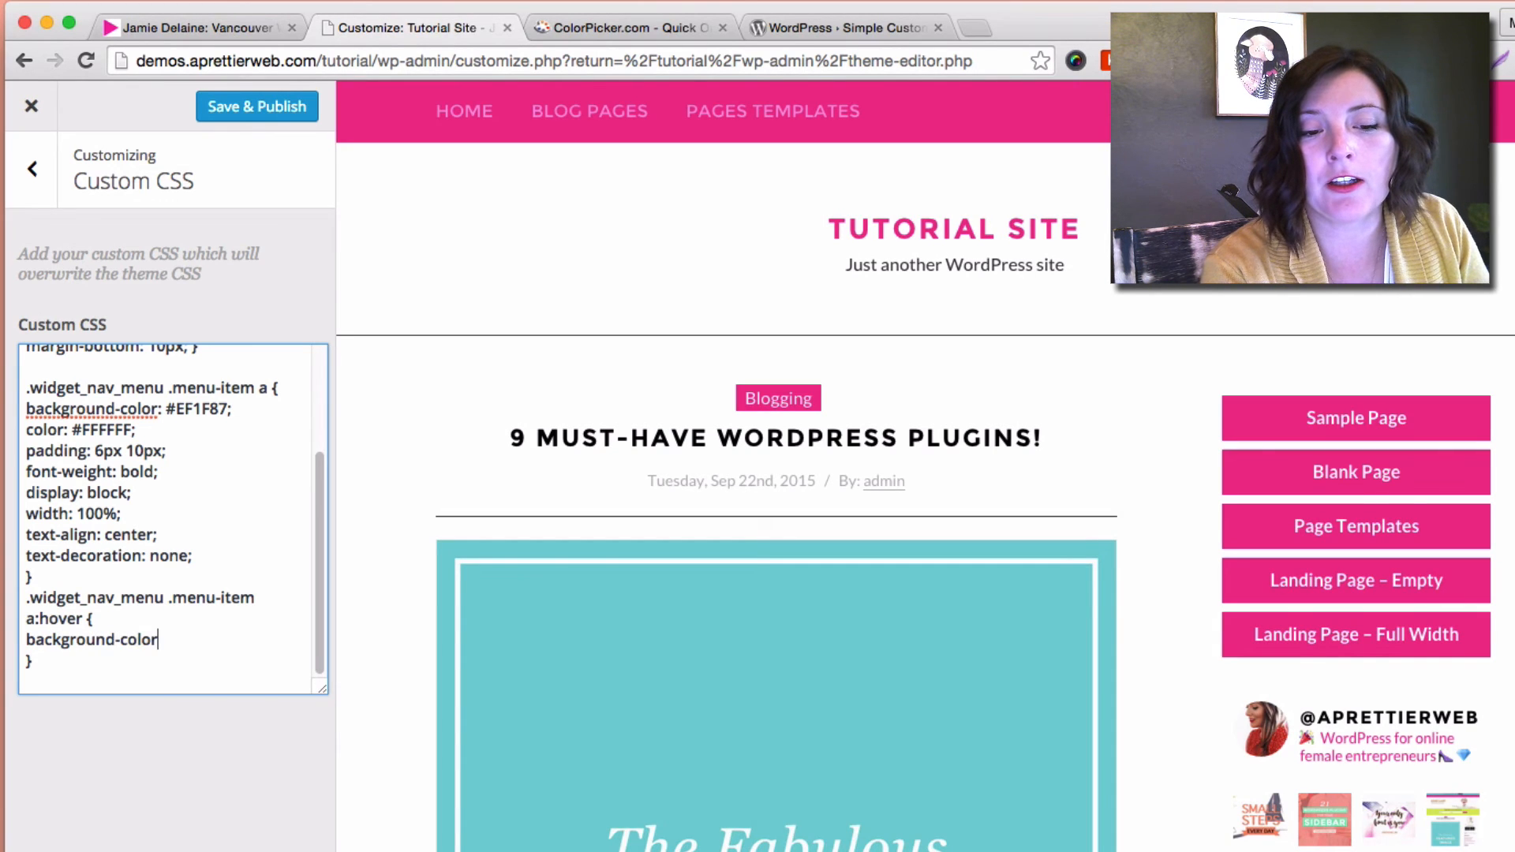
text(: #)
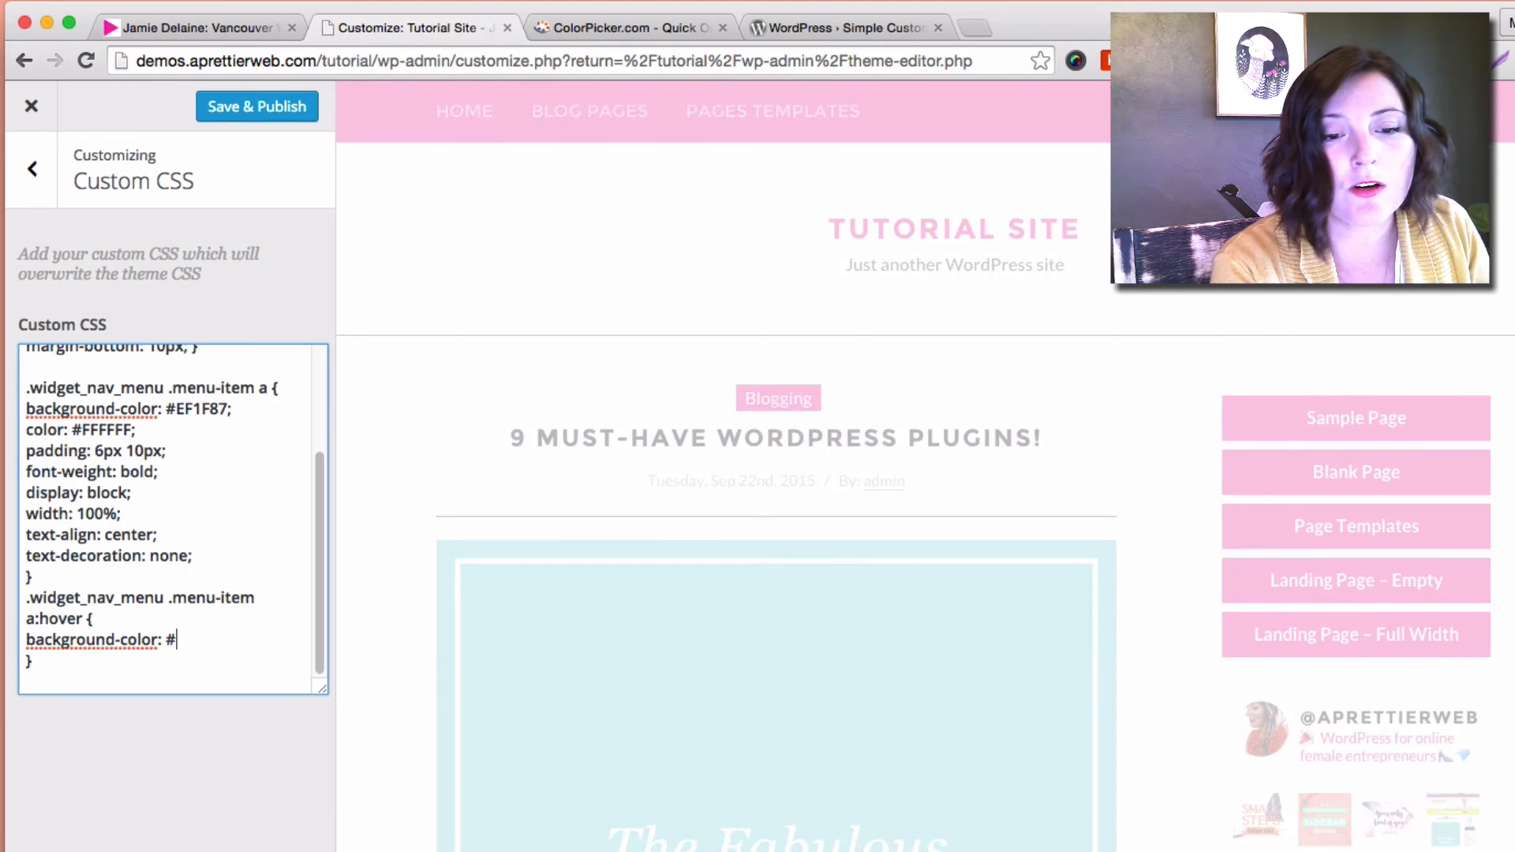
text(000000)
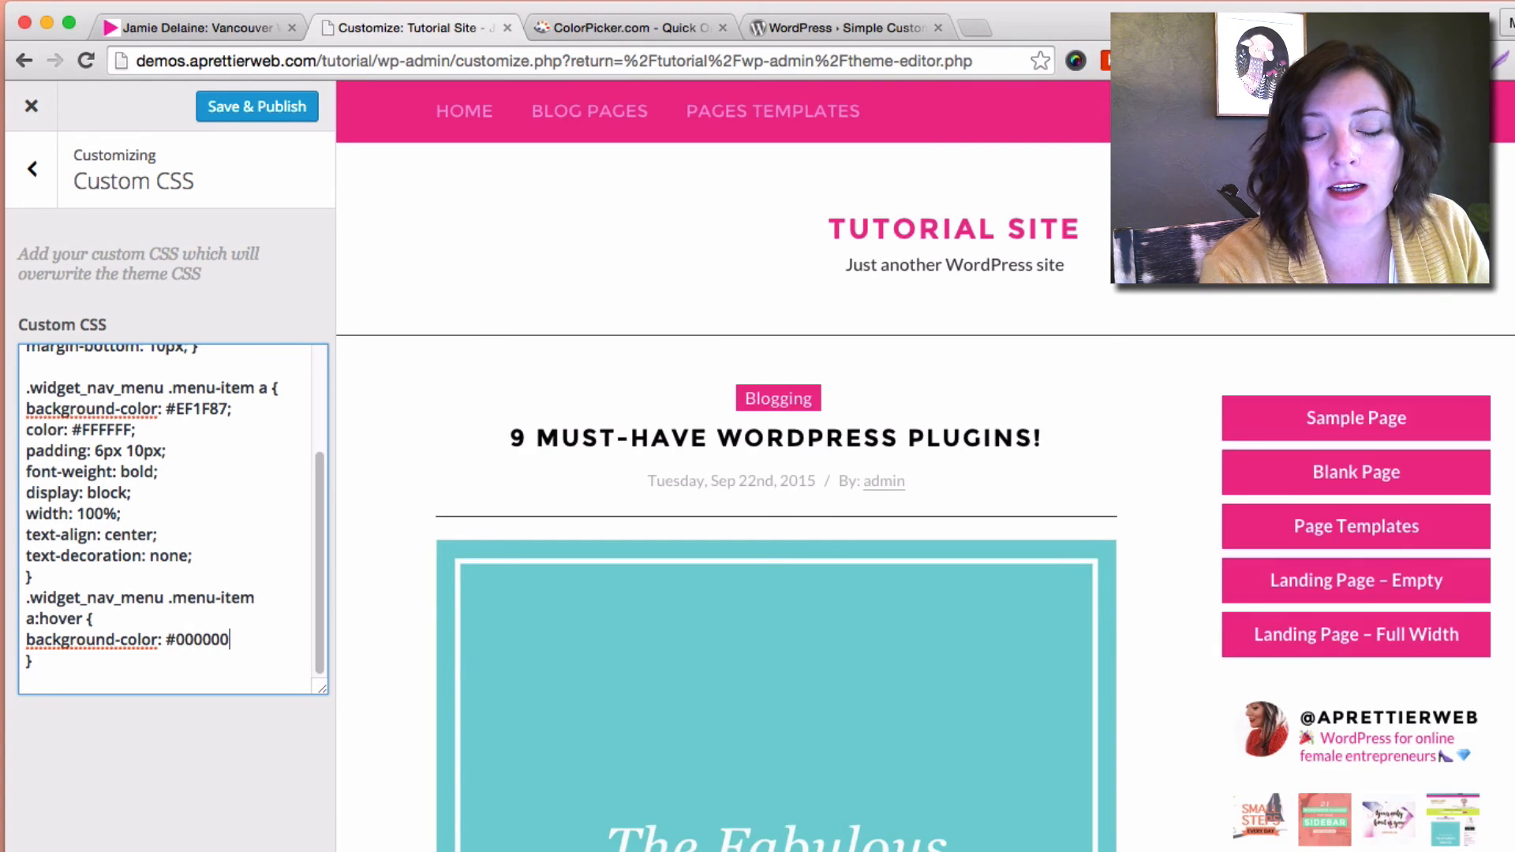
text(;)
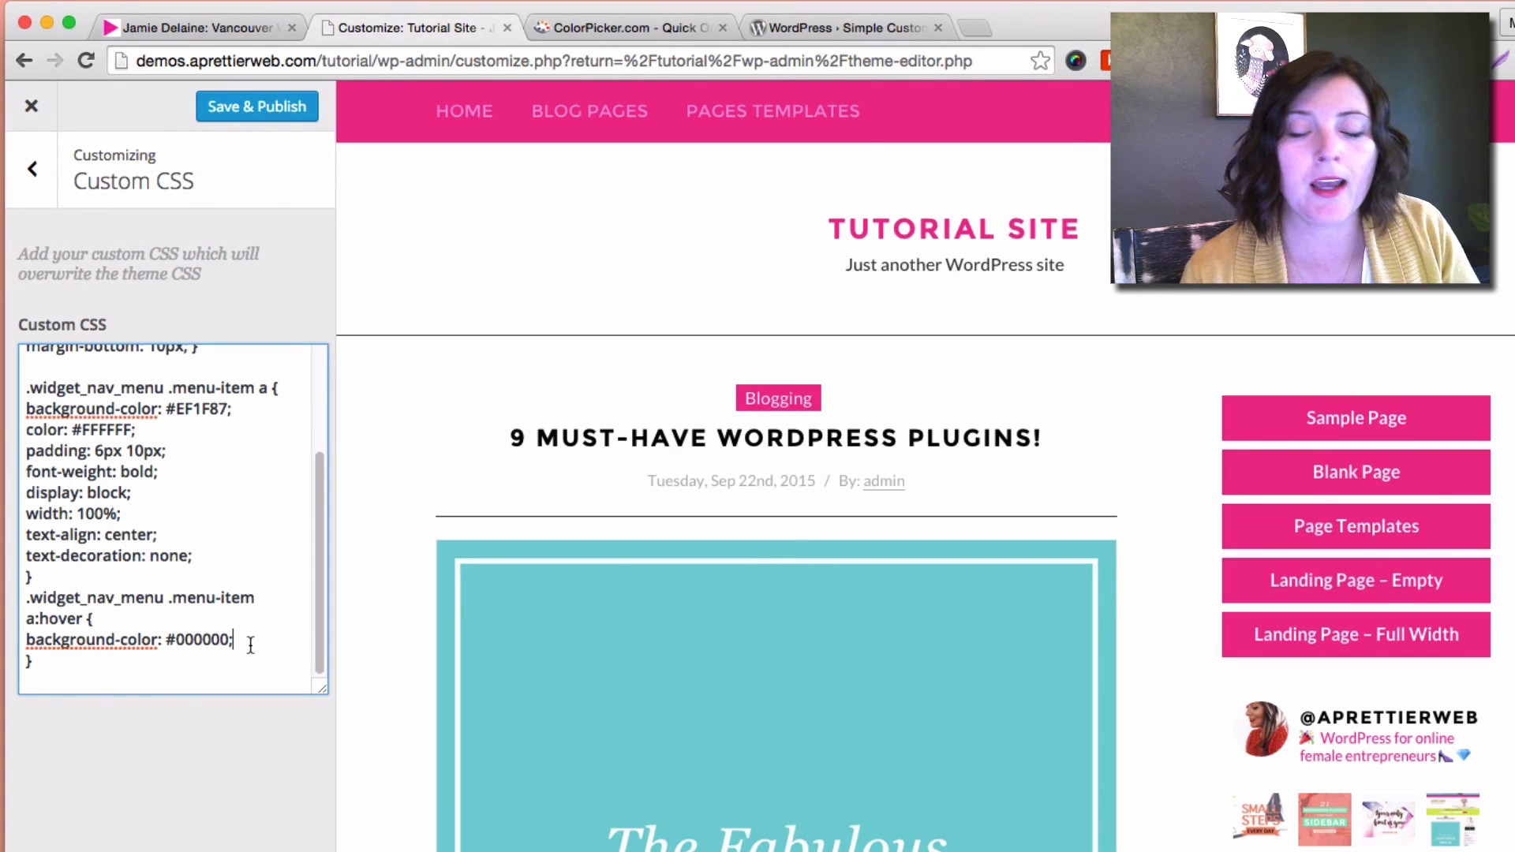
key(Return)
text(text-d)
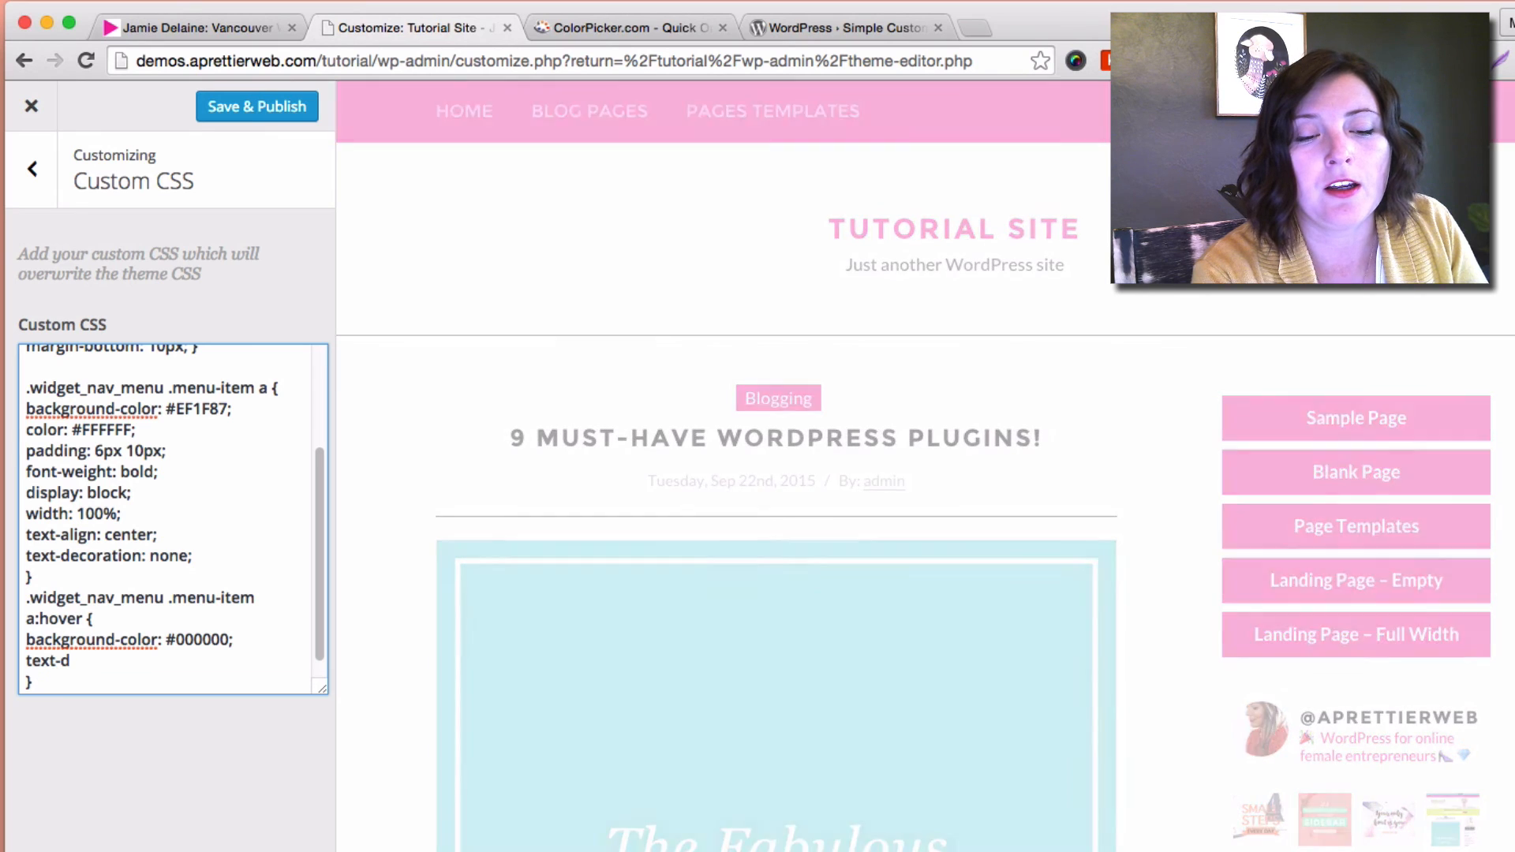
text(ecoration: none;)
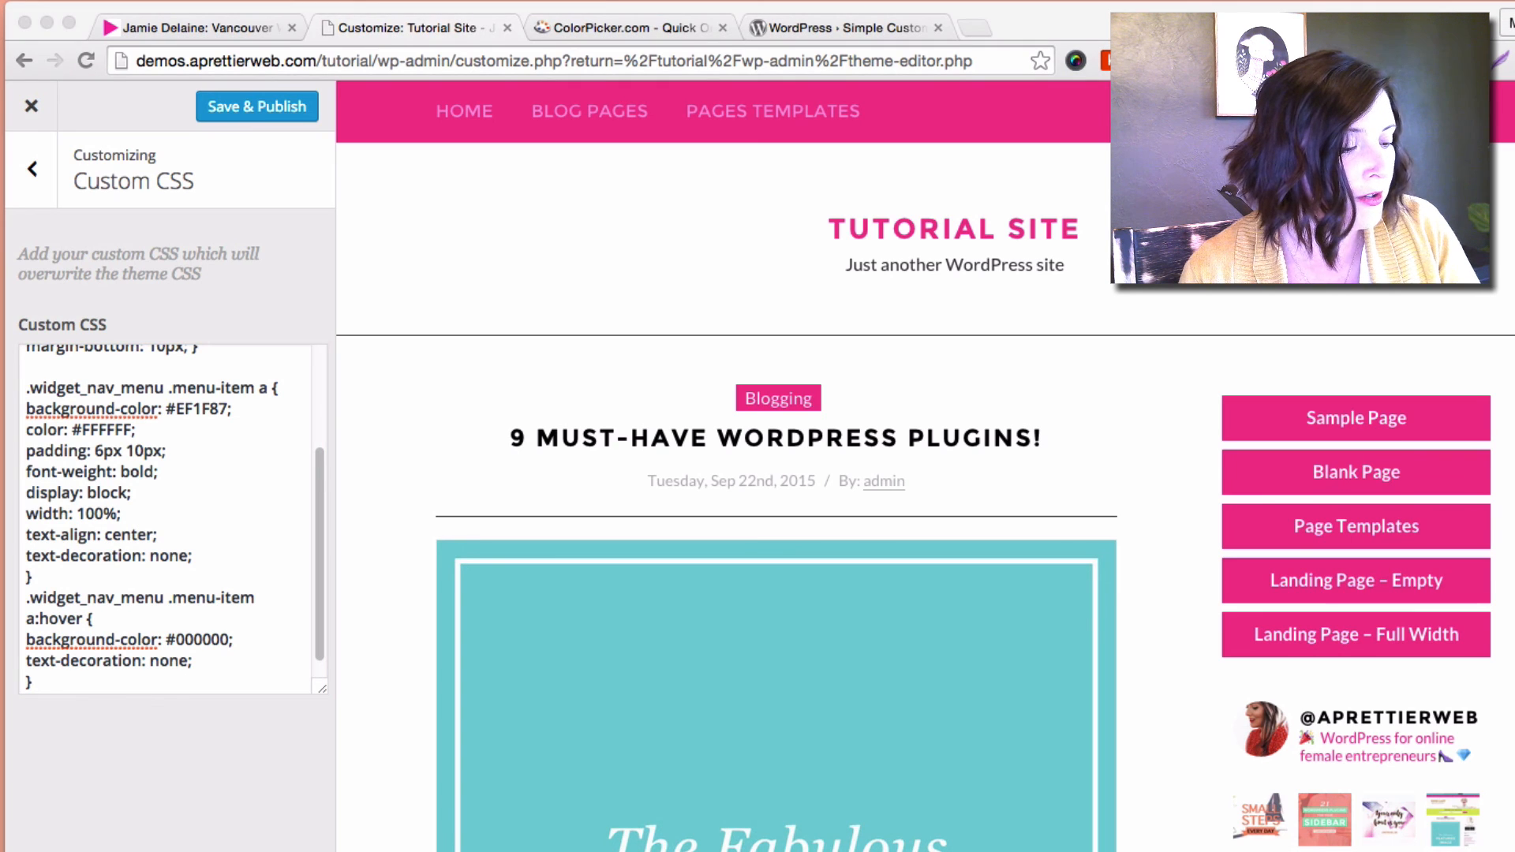
Select the entire sidebar button CSS in the Custom CSS editor
click(203, 670)
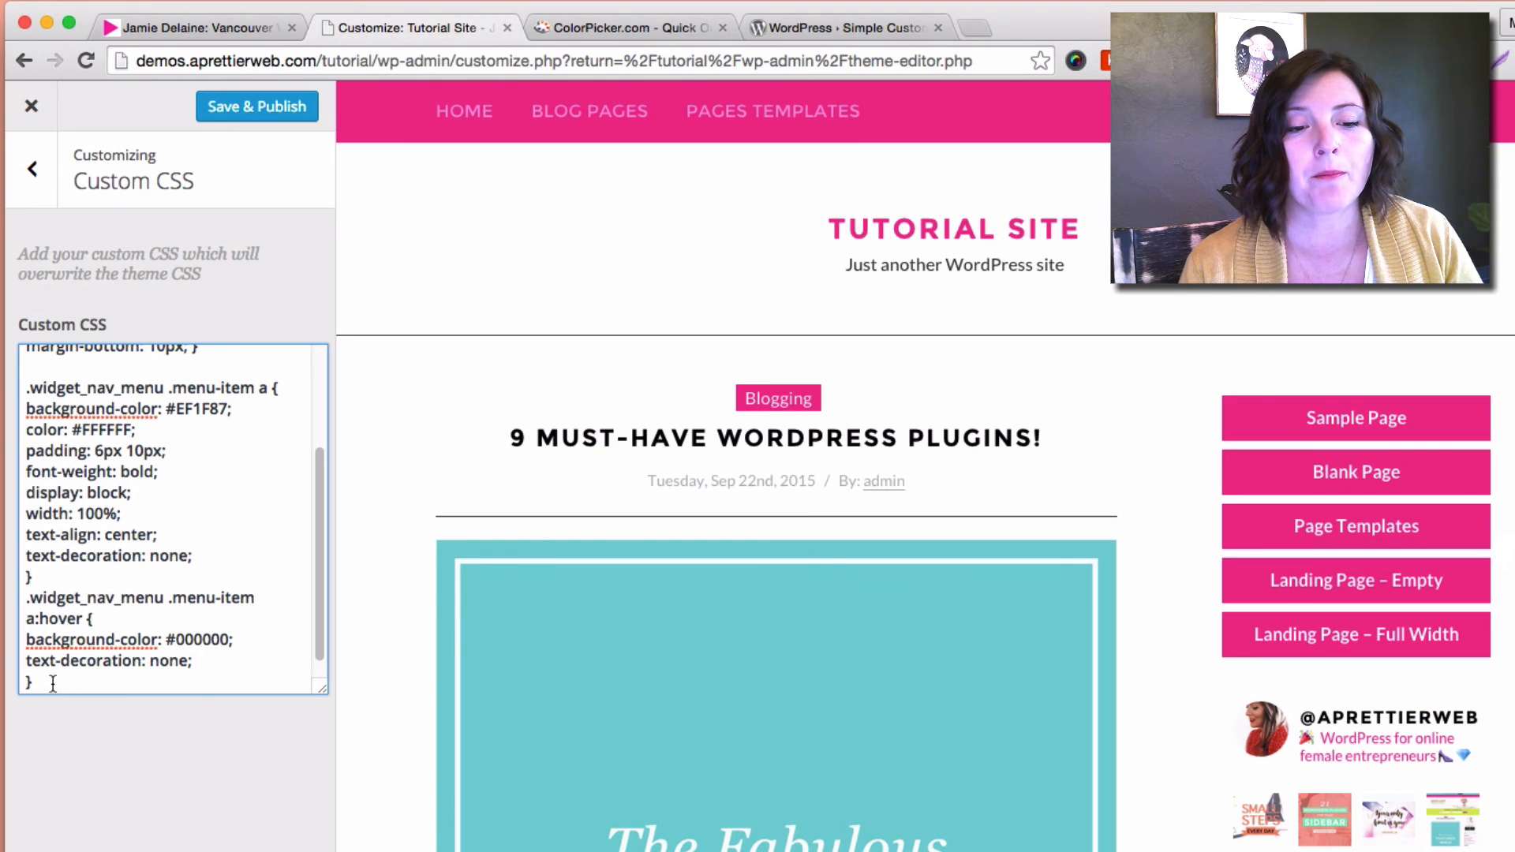
drag(52, 685, 27, 332)
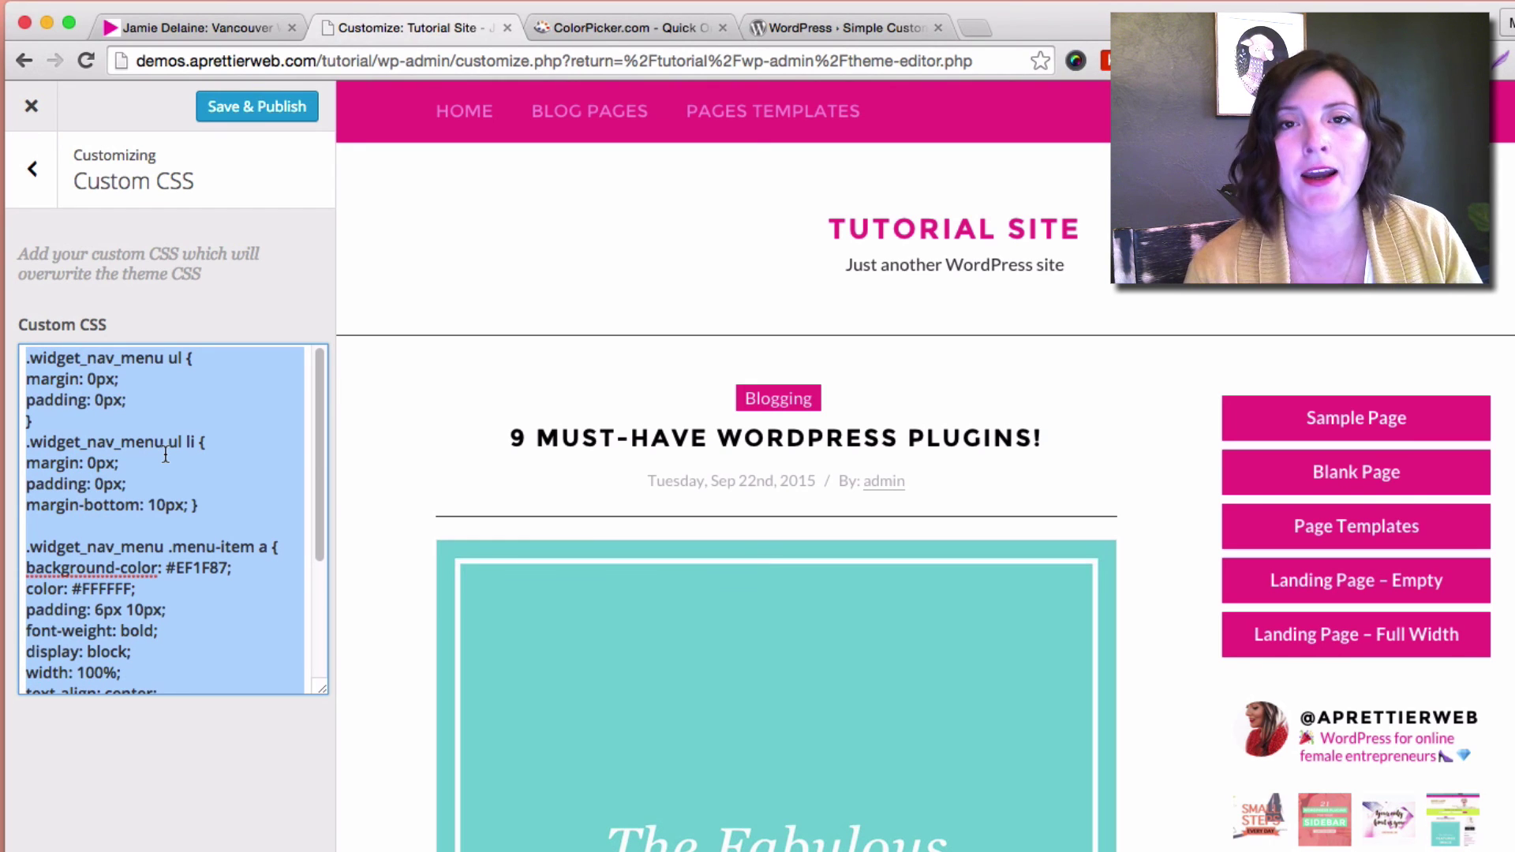
Switch to the Simple Custom CSS page on the WordPress.org Plugin Directory
click(876, 28)
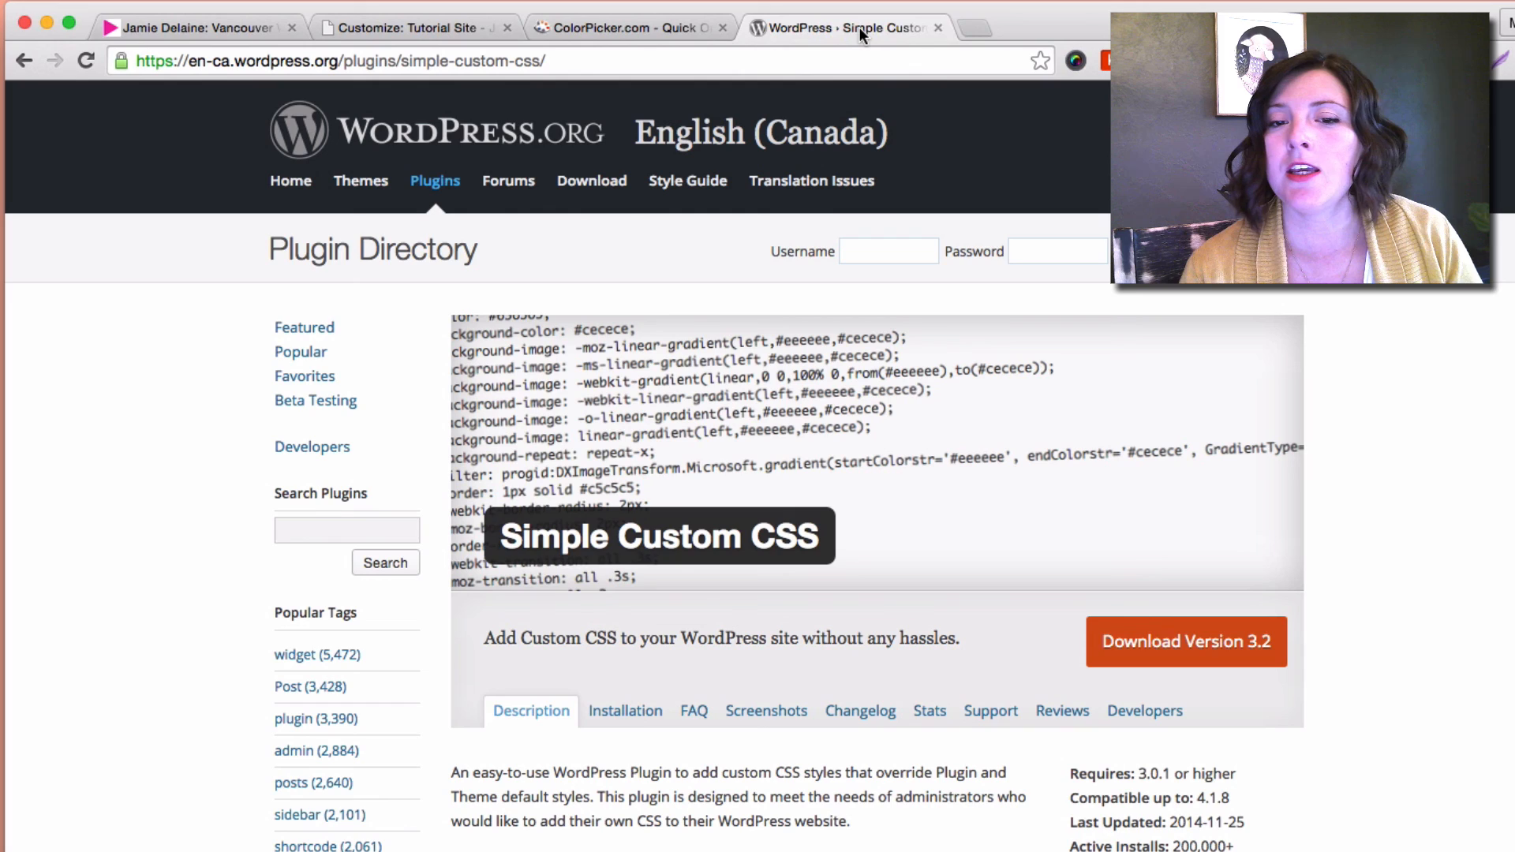